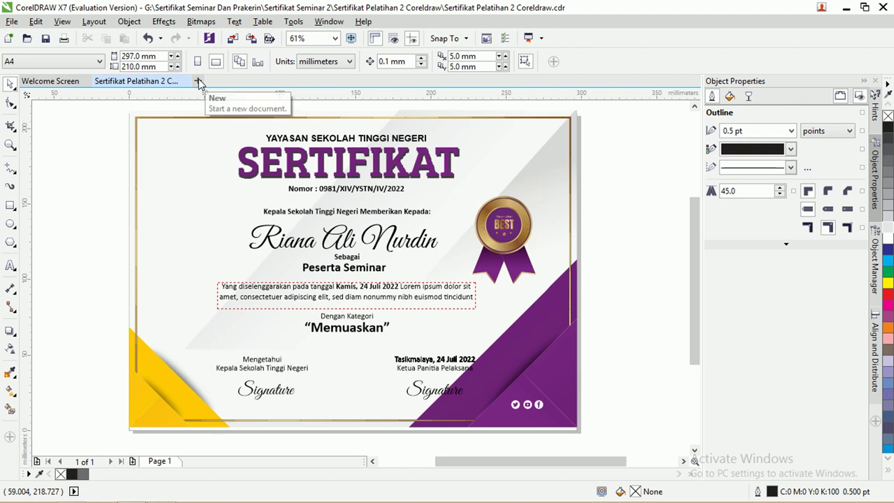
Create a new A4 landscape document and add a 297 × 210 mm rectangle covering the whole page
left_click(13, 22)
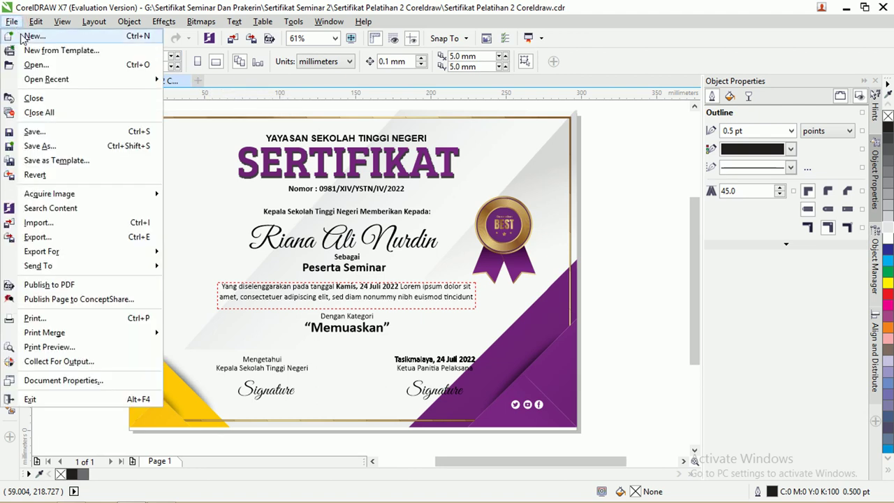
left_click(25, 38)
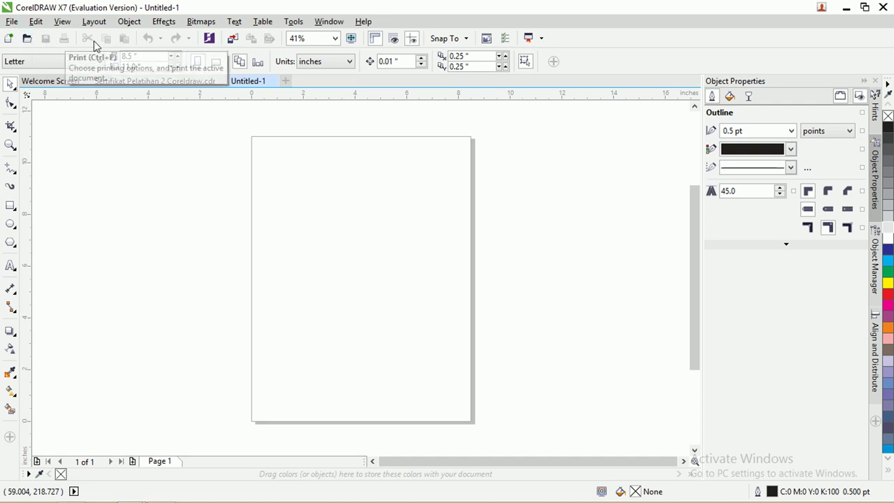
left_click(59, 64)
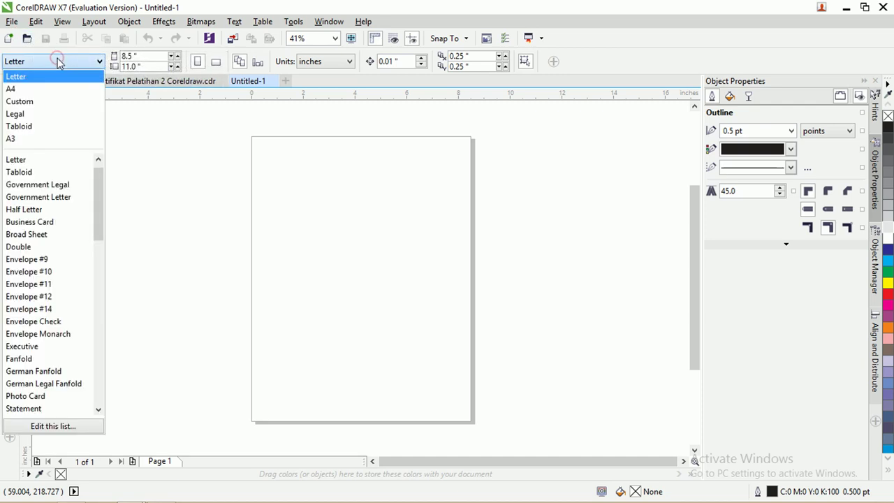
left_click(58, 93)
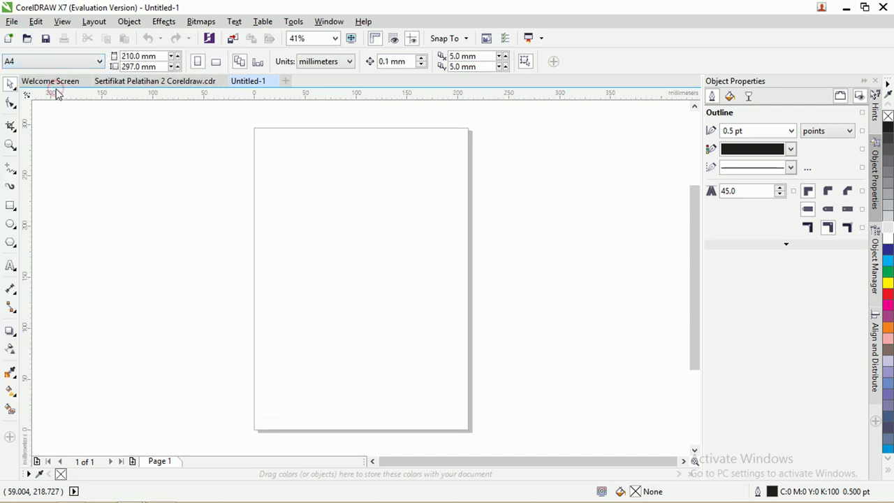
left_click(216, 62)
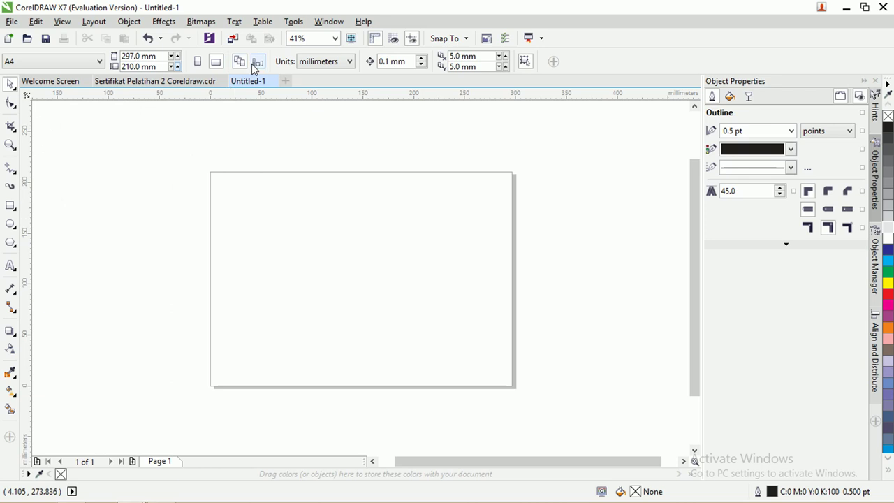
double_click(11, 205)
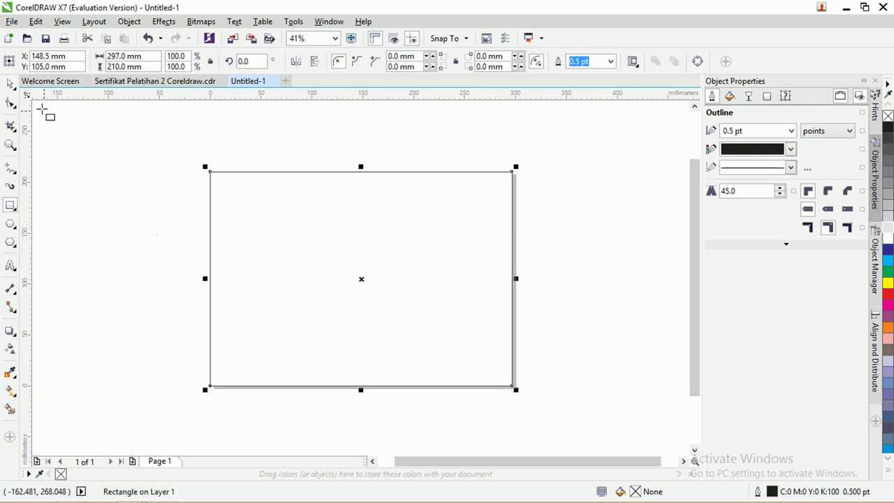
Try moving the page-sized rectangle away from the page, and undo the move
left_click(10, 84)
left_click_drag(254, 173, 219, 233)
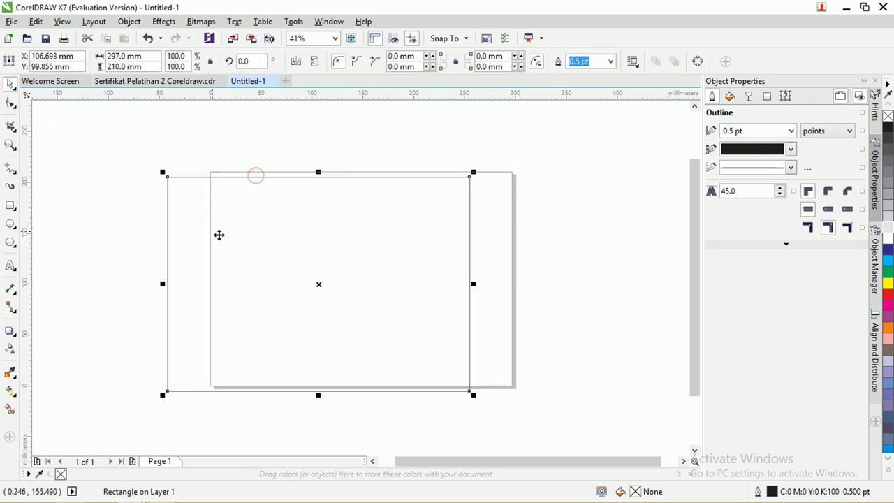
key("ctrl+z")
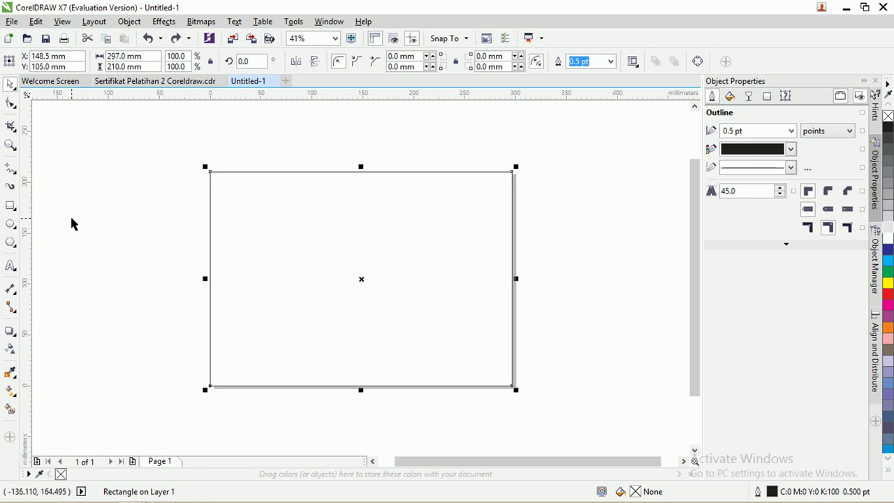
Draw a 45° 2-Point Line about 330 mm long across the page's lower-right corner and place a parallel copy beside it
left_click(11, 171)
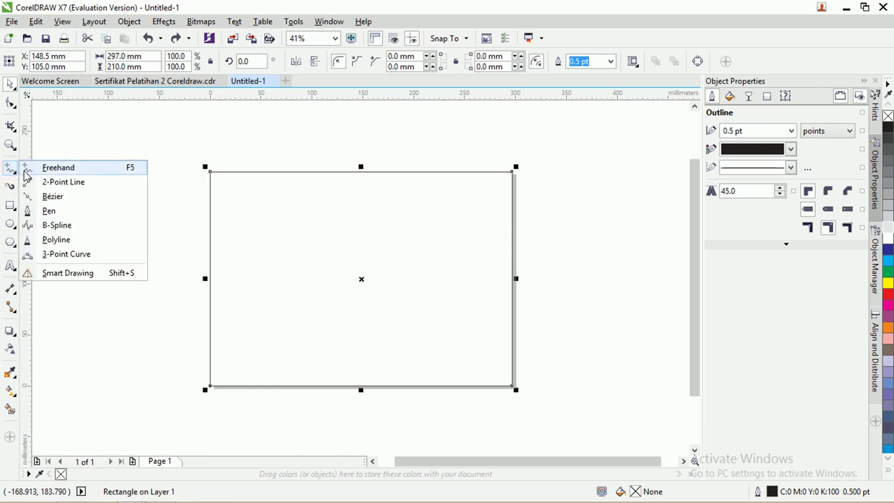
left_click(54, 183)
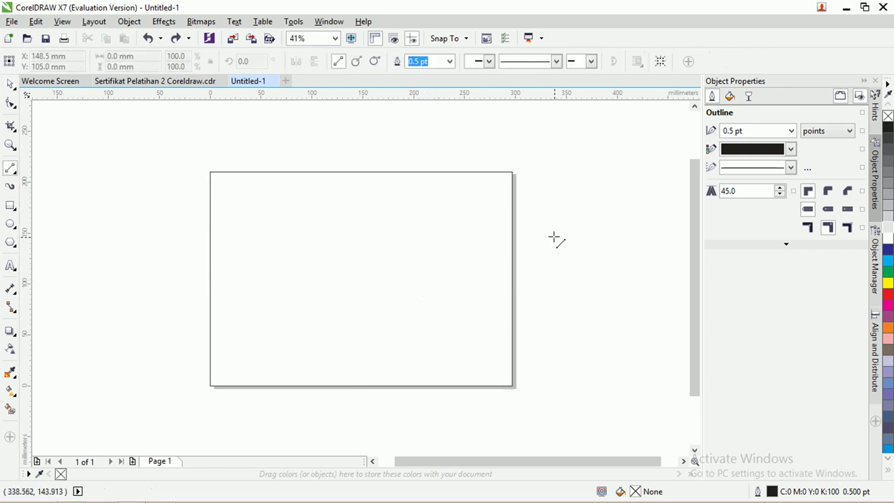
left_click_drag(538, 204, 271, 410)
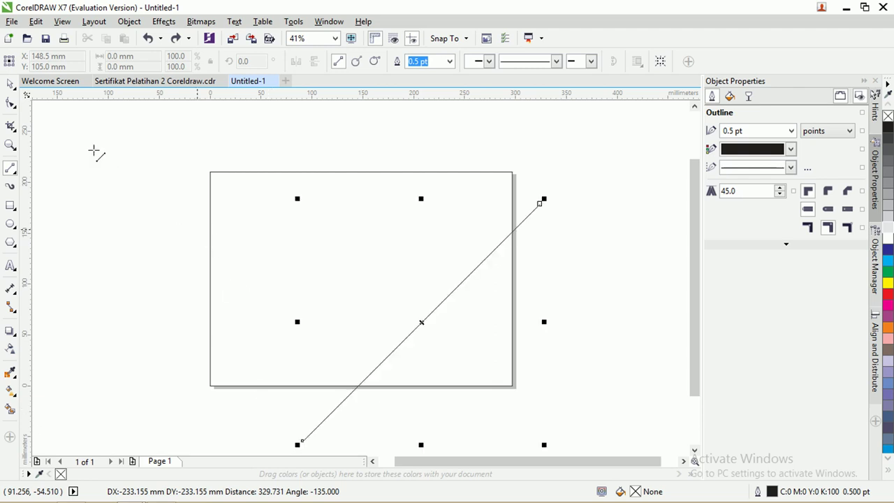
left_click(10, 84)
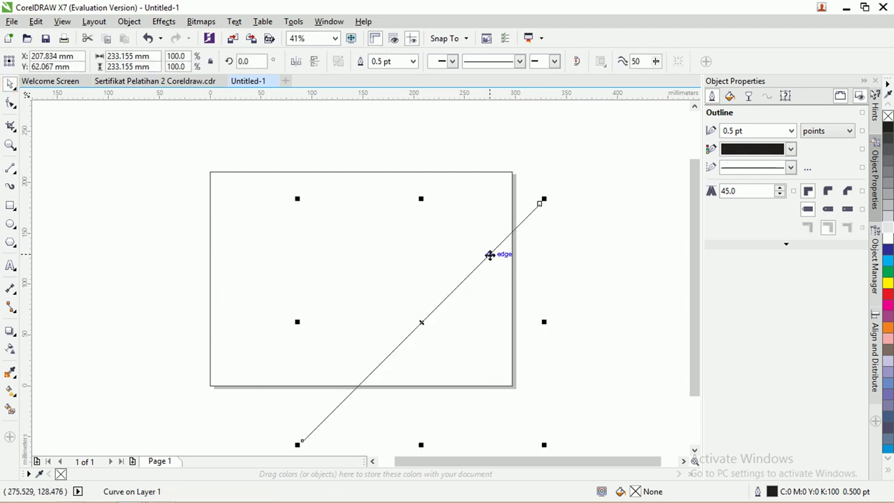
left_click_drag(491, 255, 501, 289)
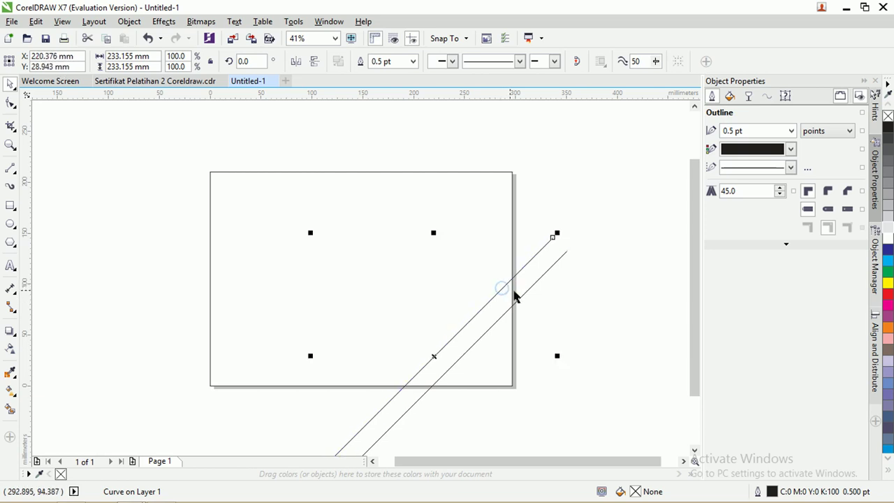
Select both parallel diagonal lines and move them together so they cross the page's right and bottom edges
left_click(531, 287, "shift")
left_click_drag(571, 233, 598, 206)
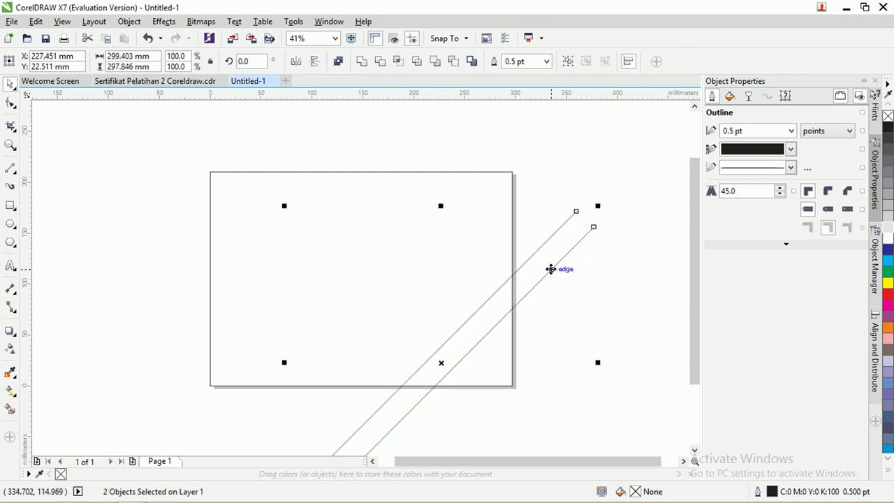
left_click_drag(549, 268, 544, 268)
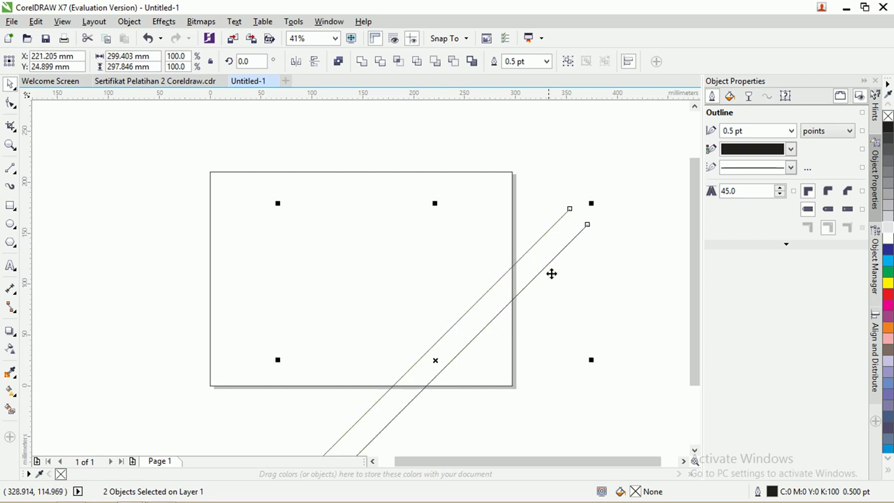
left_click(642, 279)
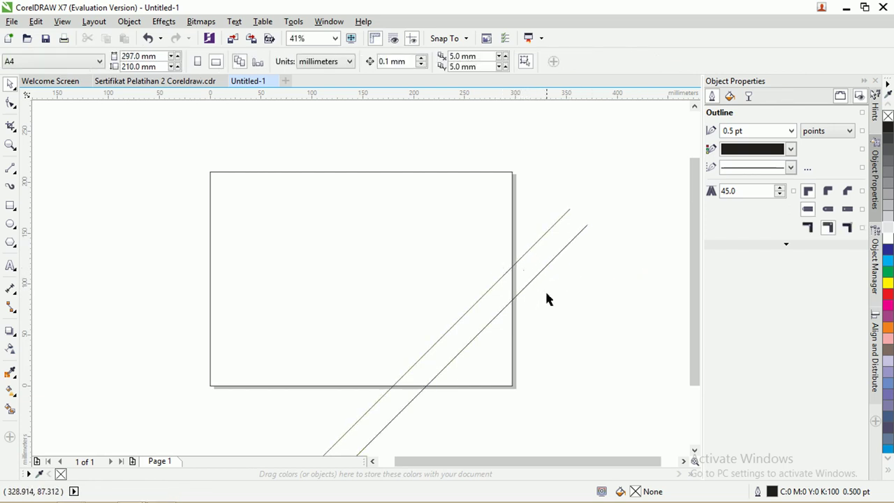
left_click(538, 275)
left_click(529, 248, "shift")
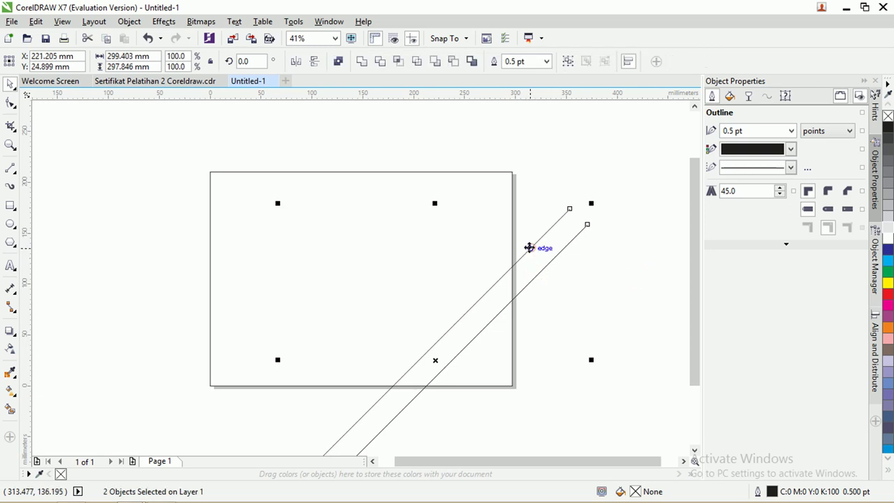
left_click_drag(529, 247, 526, 244)
left_click(554, 273)
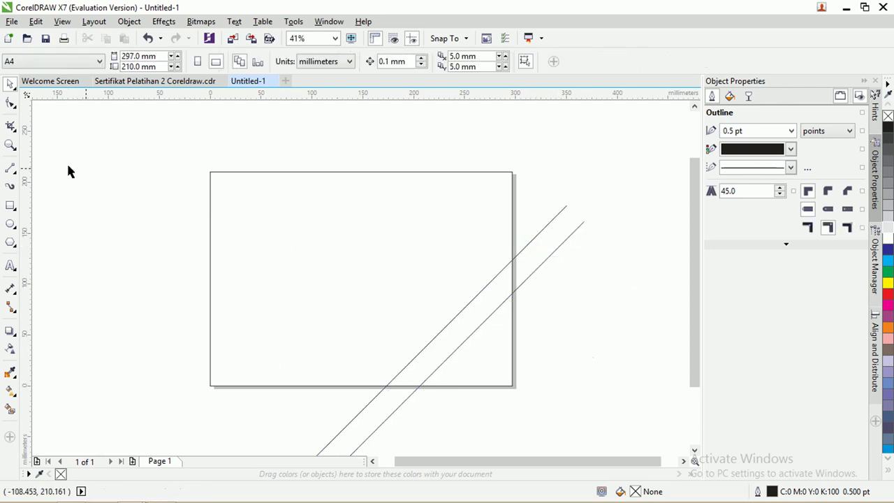
Draw a third 2-Point Line perpendicular to the parallel pair, spanning about 192 × 192 mm towards the page's lower-right corner
left_click(11, 168)
left_click_drag(314, 211, 534, 383)
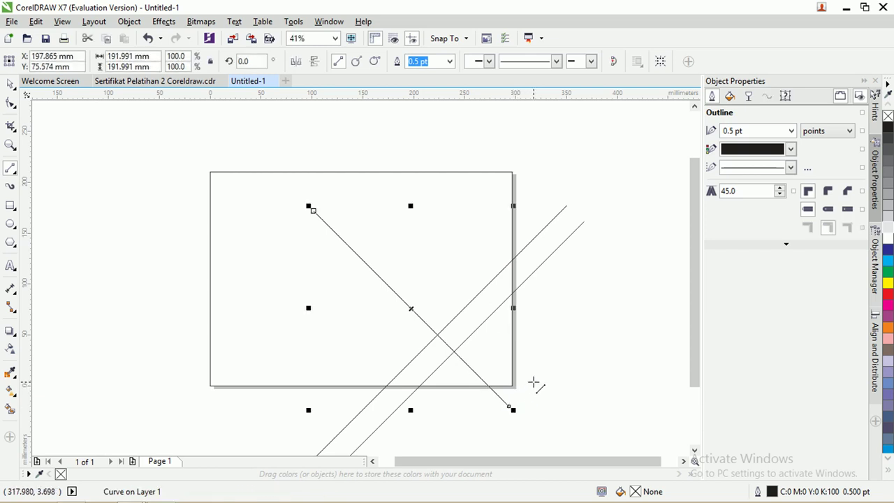
left_click(11, 102)
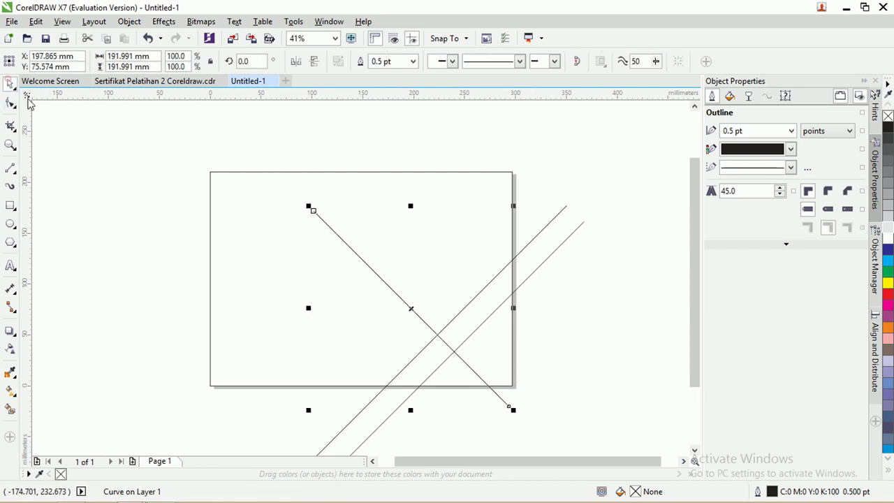
Move the perpendicular line so that it passes exactly through the page's lower-right corner
left_click_drag(383, 281, 405, 280)
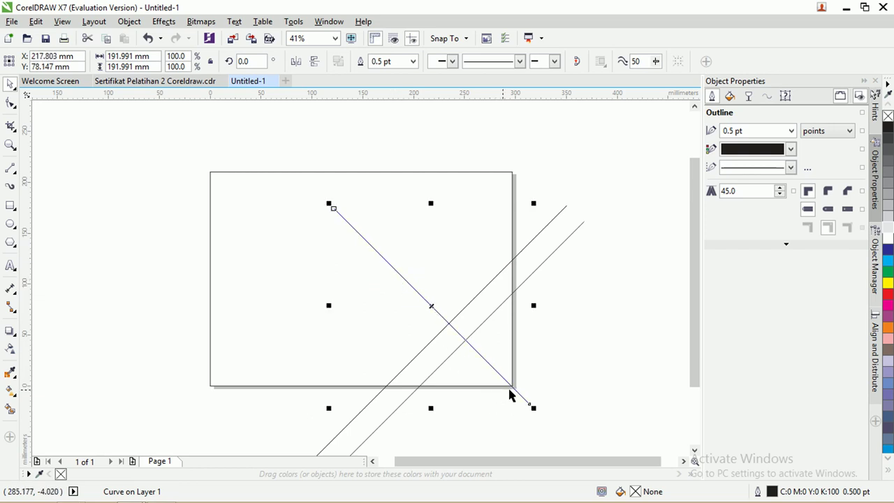
scroll(515, 393, "left", 2)
scroll(591, 398, "up", 3)
scroll(508, 347, "up", 3)
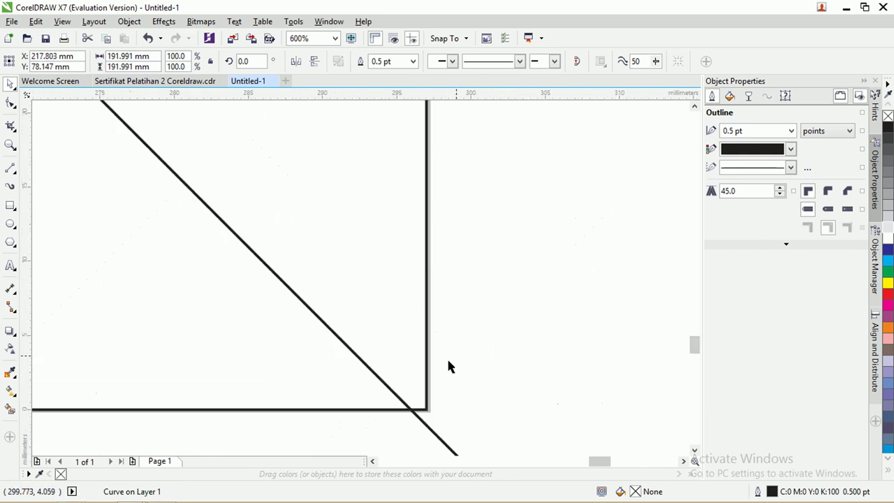
left_click_drag(425, 419, 443, 426)
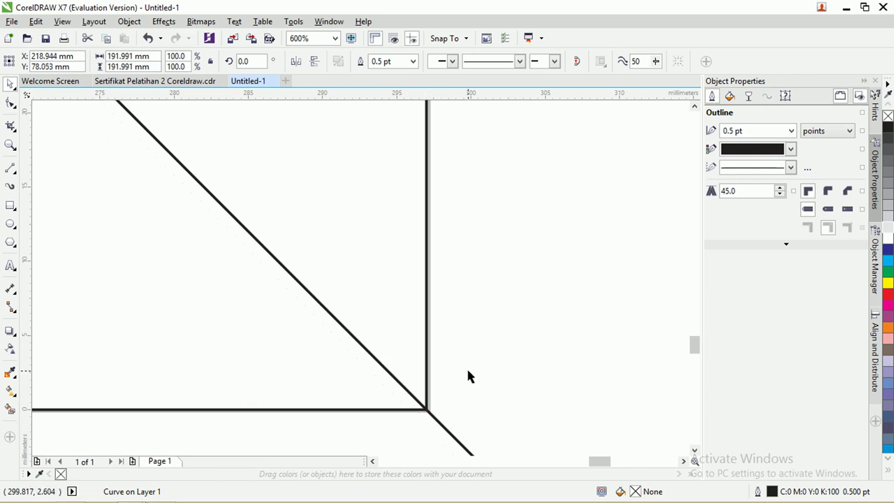
scroll(468, 372, "down", 5)
left_click(539, 322)
scroll(517, 329, "down", 1)
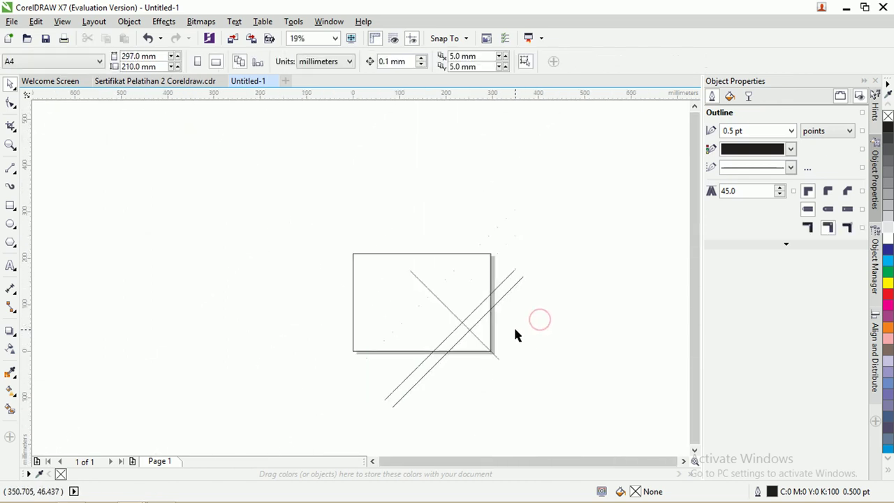
scroll(565, 389, "up", 1)
scroll(557, 391, "down", 1)
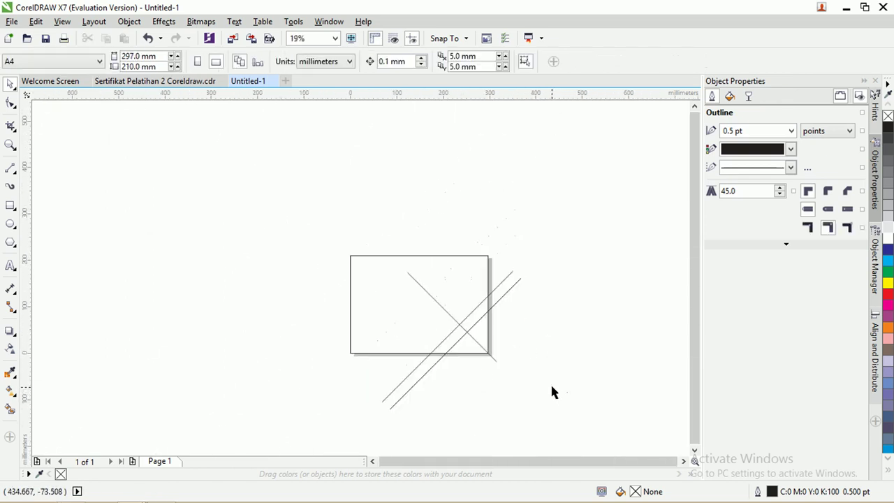
scroll(486, 328, "up", 1)
scroll(563, 407, "down", 1)
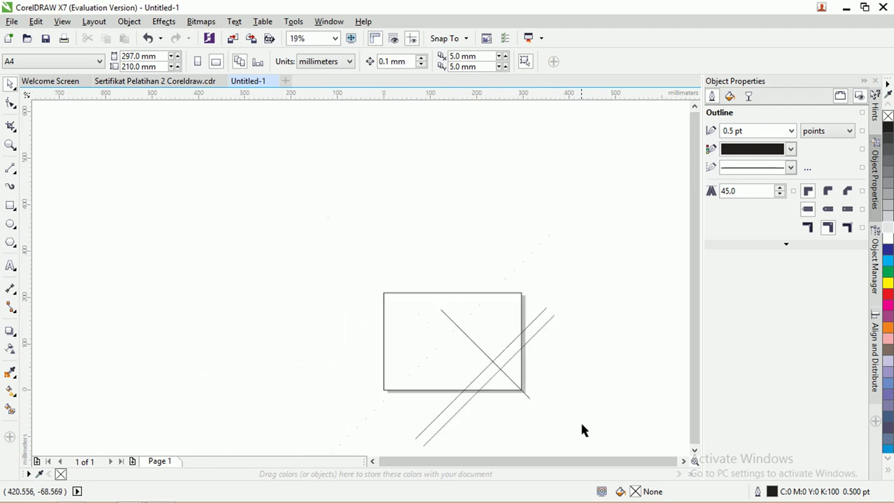
left_click_drag(602, 440, 468, 387)
scroll(520, 378, "up", 1)
scroll(520, 378, "up", 1)
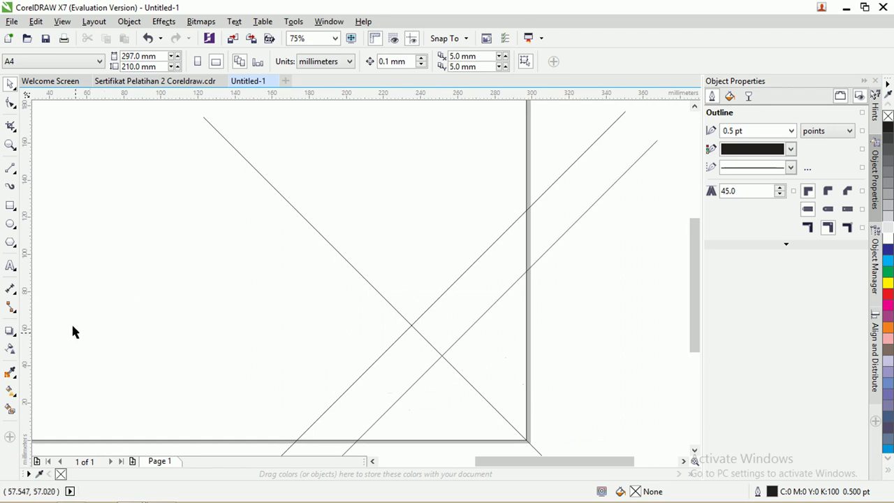
Try the Smart Fill tool on both strip segments between the parallel lines, and undo the two fills
left_click(11, 409)
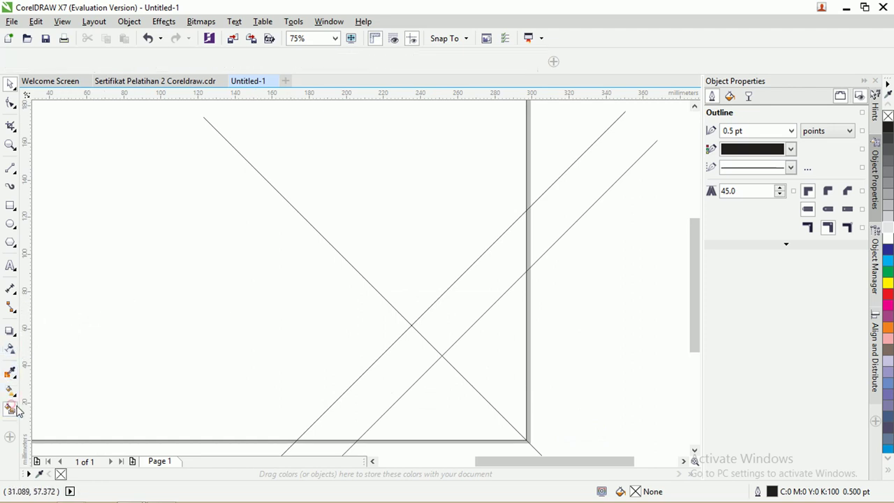
left_click(396, 363)
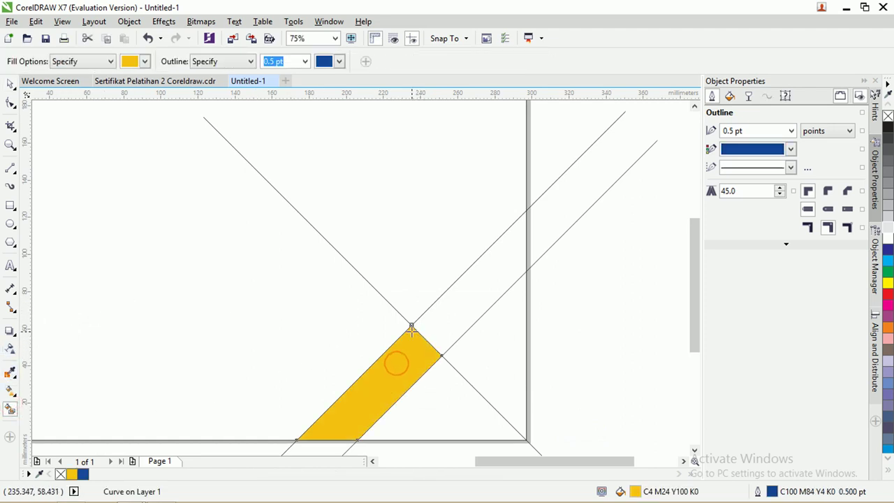
left_click(449, 312)
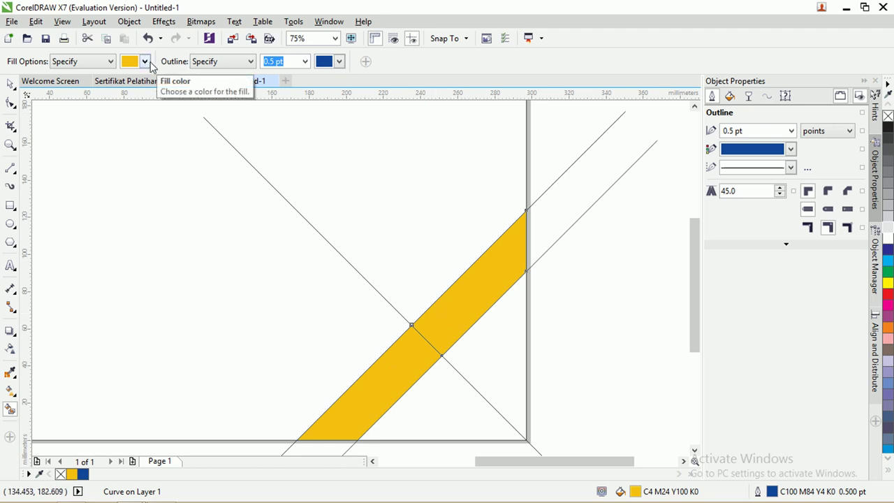
key("ctrl+z")
key("ctrl+z")
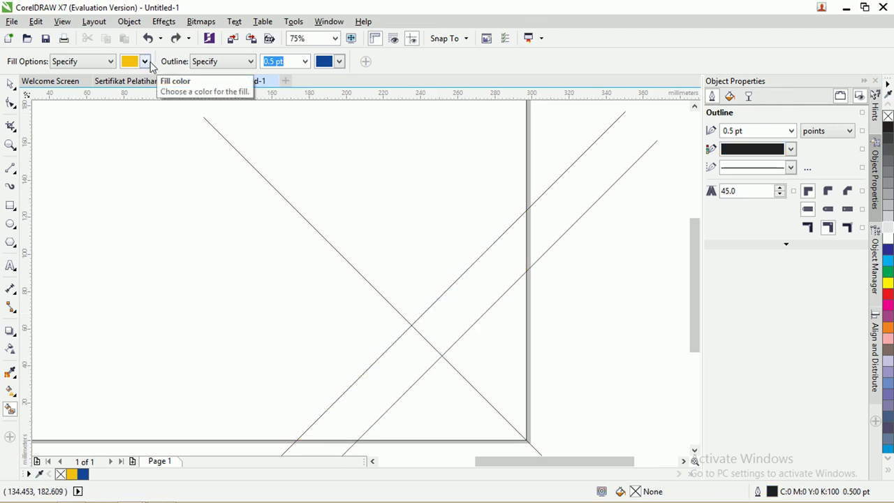
Set the Smart Fill colour to purple with CMYK values C49 M100 Y0 K0
left_click(145, 61)
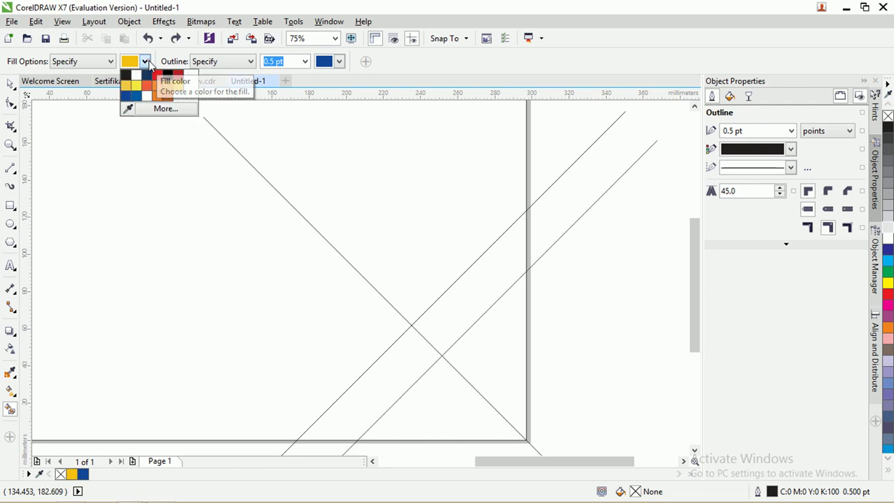
left_click(148, 110)
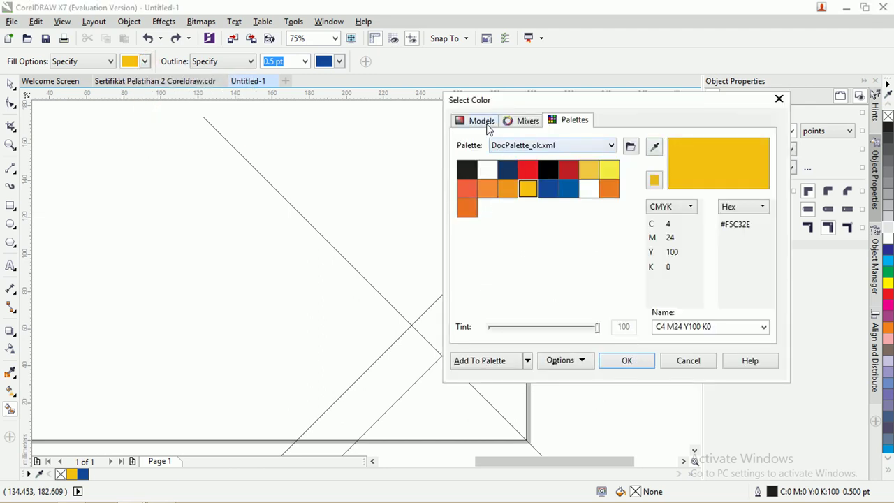
left_click(527, 122)
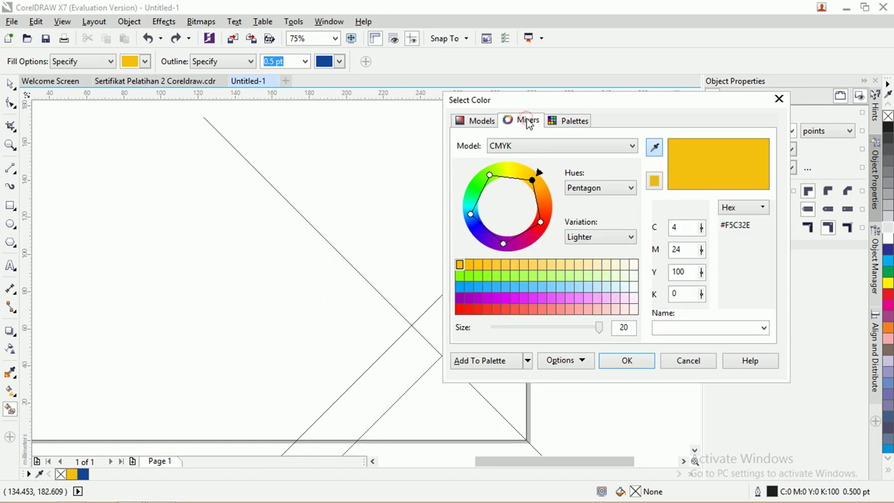
left_click(482, 122)
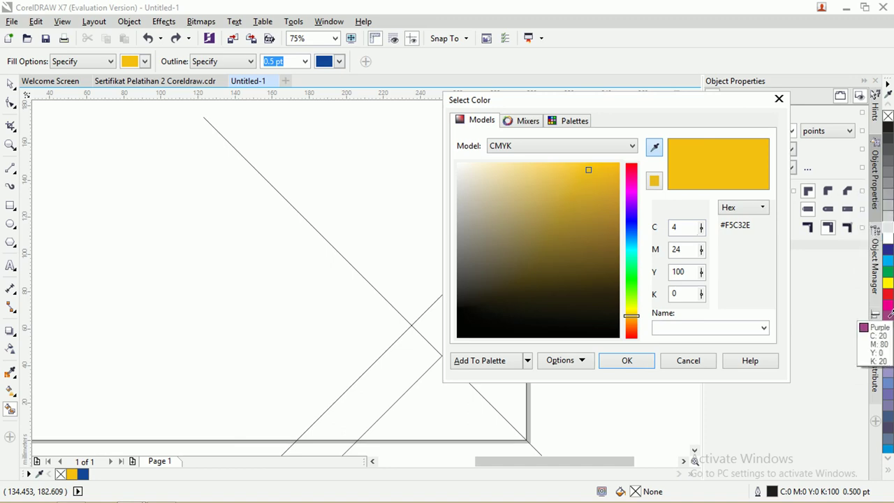
left_click(630, 194)
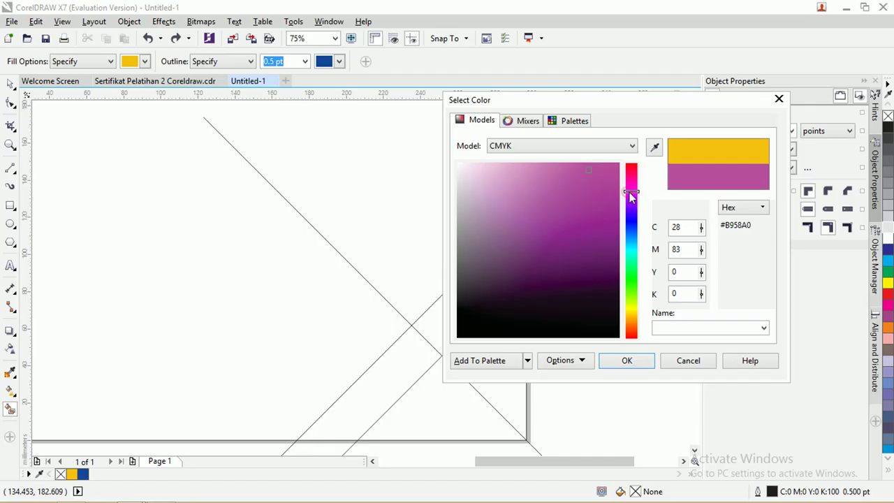
left_click_drag(622, 192, 621, 227)
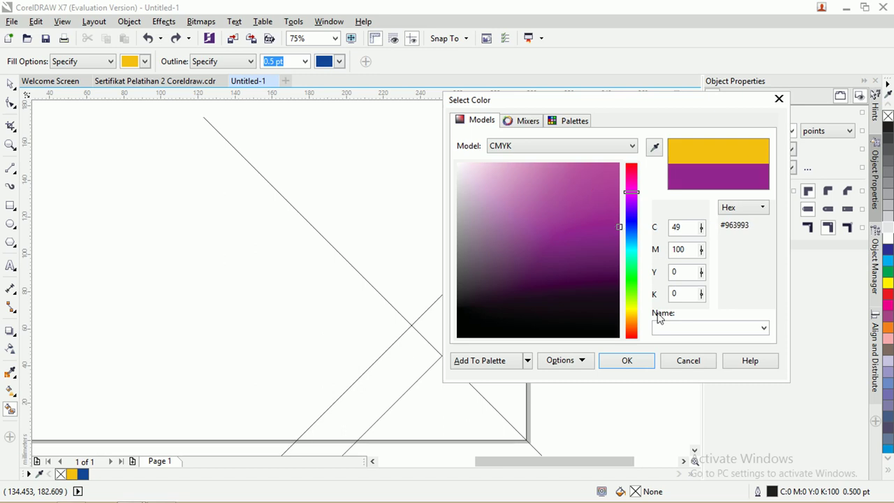
left_click(627, 360)
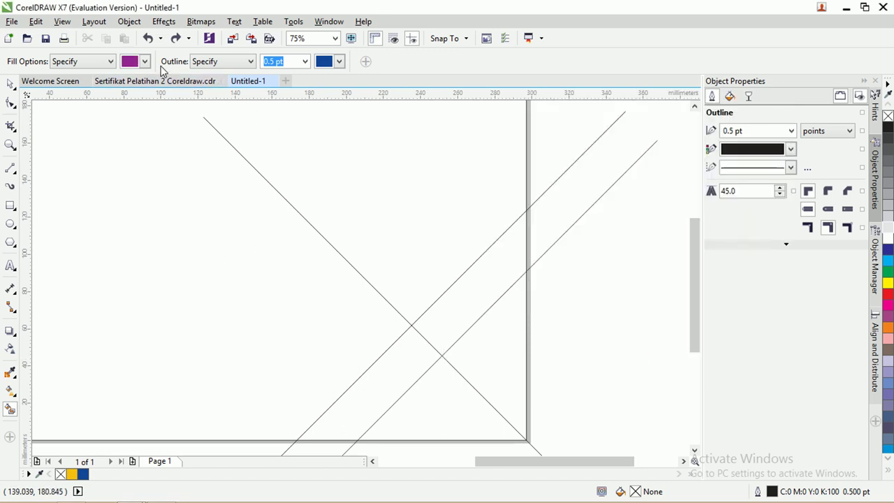
Smart-fill both strip segments between the parallel lines and both triangles in the page's lower-right corner with the purple
left_click(397, 356)
left_click(448, 319)
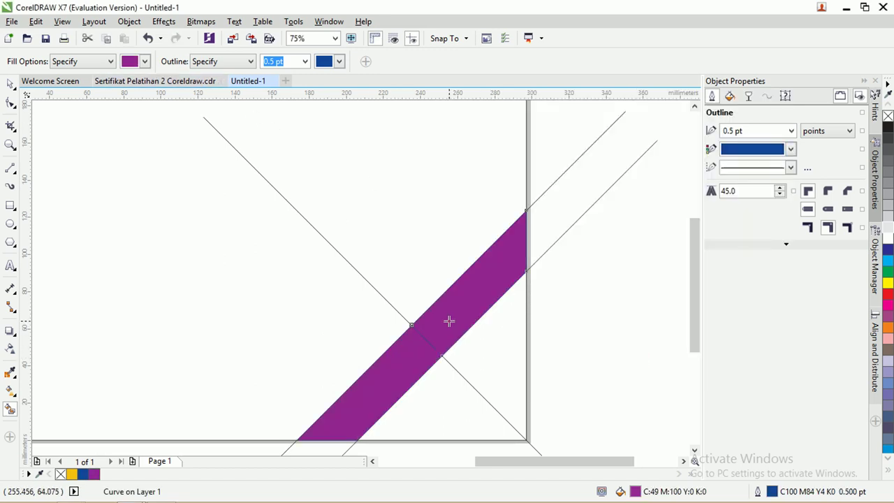
left_click(435, 395)
left_click(469, 362)
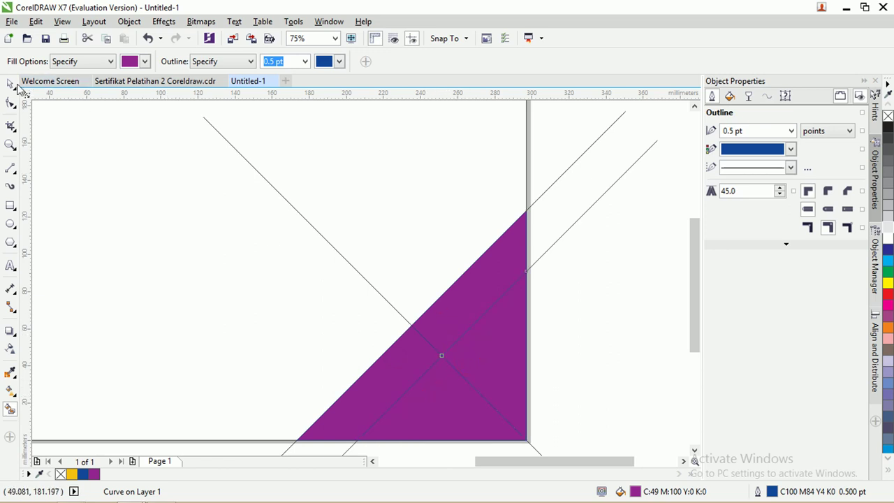
Weld the two purple strip segments into a single diagonal strip
left_click(10, 84)
left_click(609, 297)
left_click(482, 279)
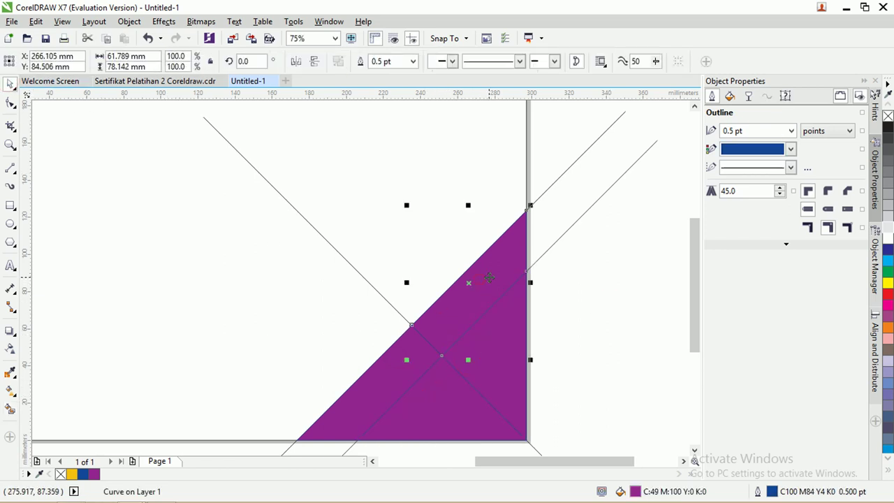
left_click(395, 359, "shift")
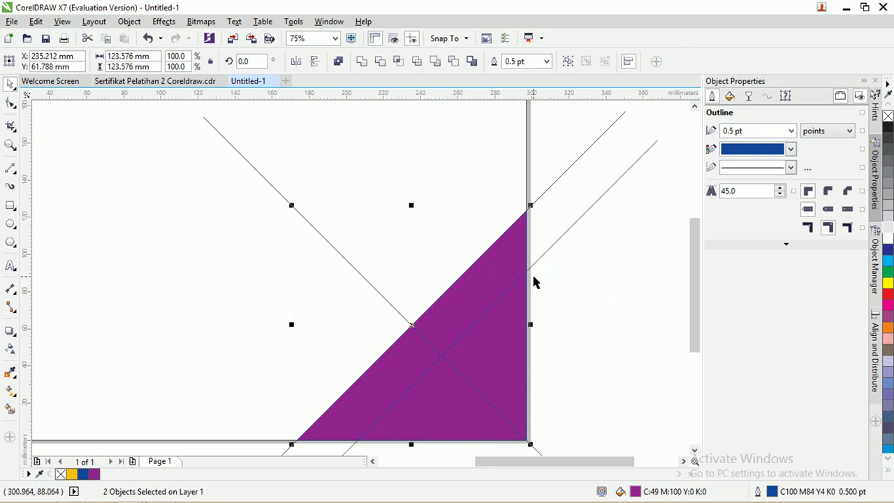
left_click_drag(508, 260, 491, 249)
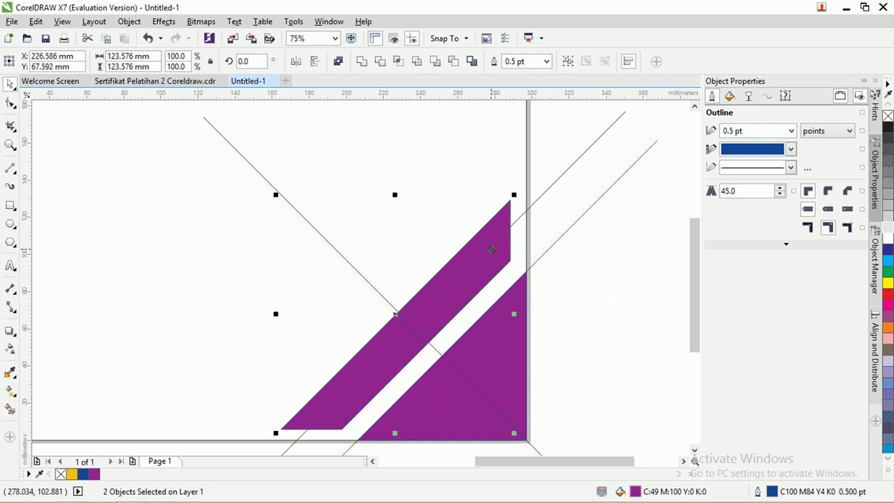
key("ctrl+z")
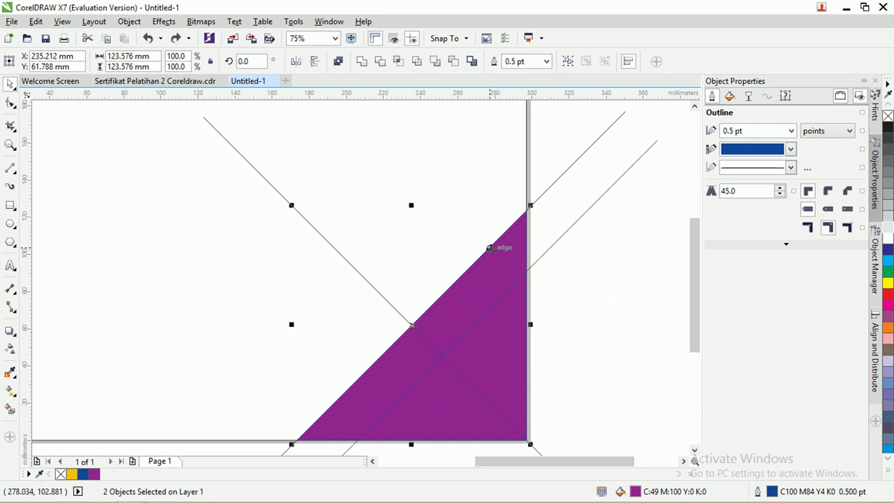
left_click(363, 63)
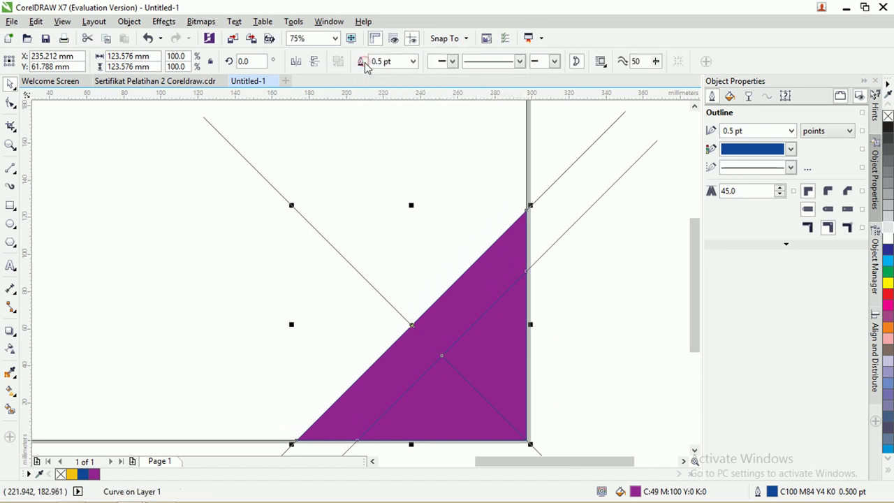
Delete the two parallel diagonal construction lines and the perpendicular line together
left_click(557, 226)
scroll(557, 231, "down", 3)
left_click(531, 237)
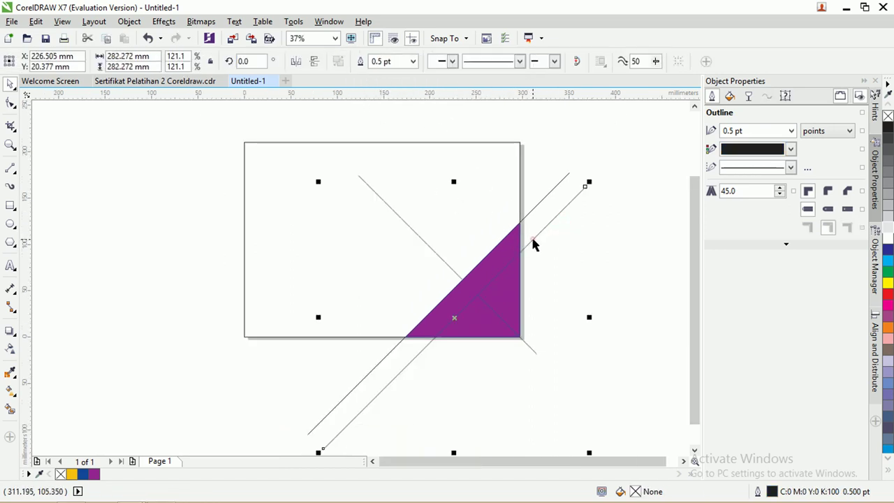
left_click(531, 213, "shift")
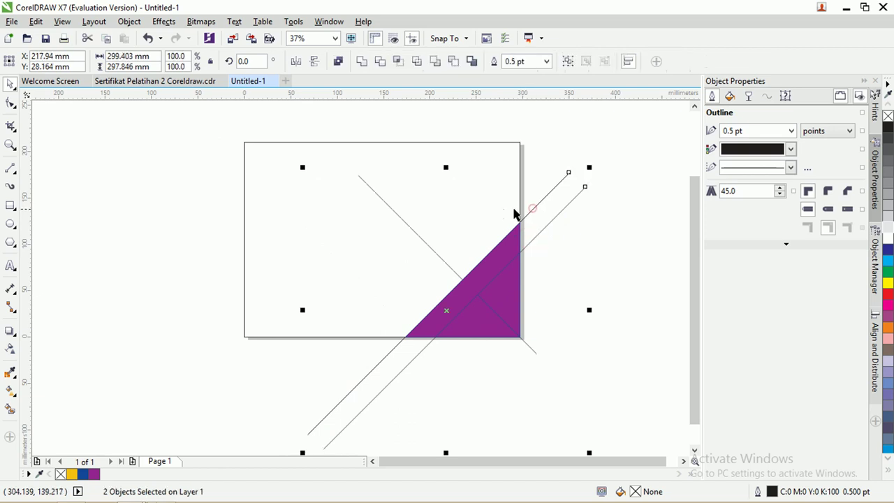
left_click(392, 208, "shift")
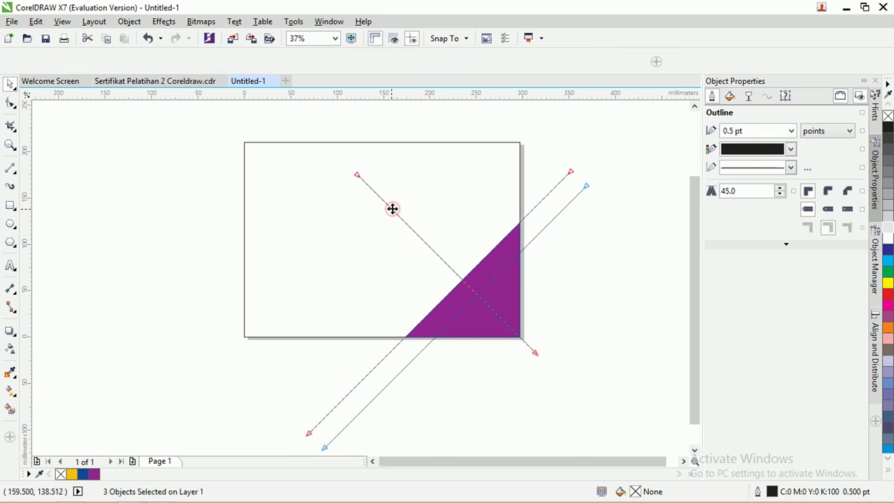
left_click(8, 83)
key("Delete")
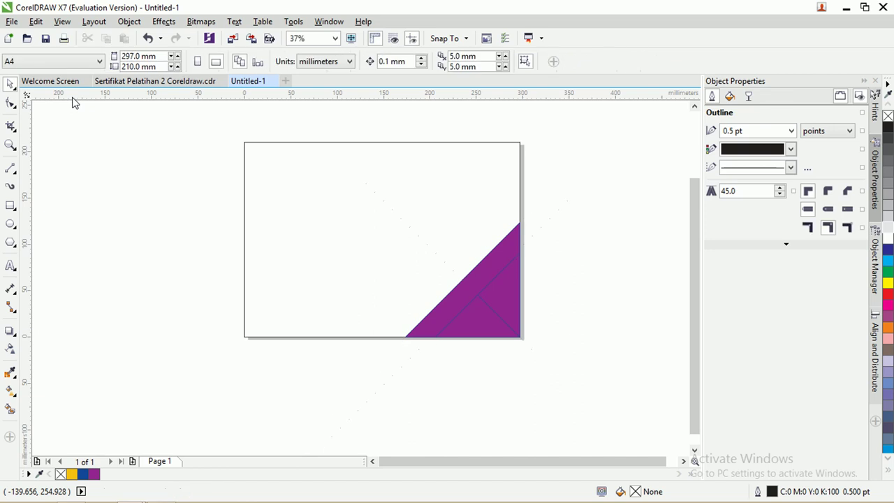
Remove the outline from the diagonal strip and both corner triangles
left_click(499, 308)
left_click(481, 314)
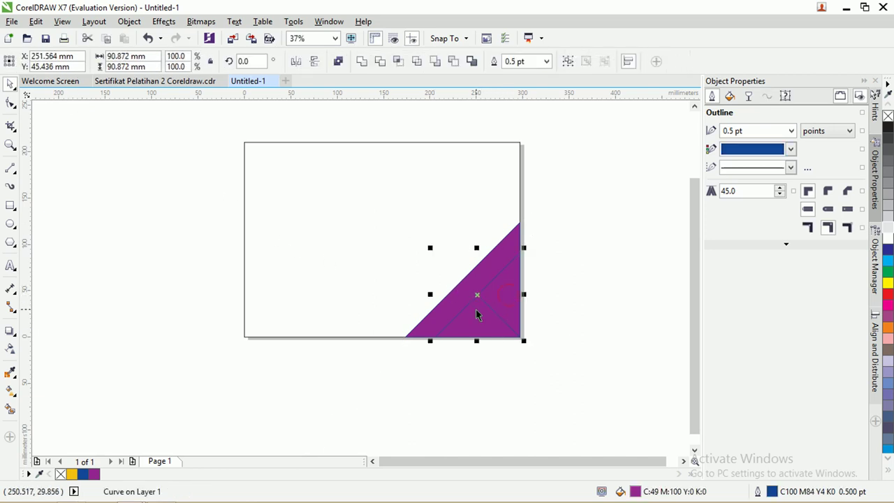
left_click(489, 306, "shift")
left_click(491, 265, "shift")
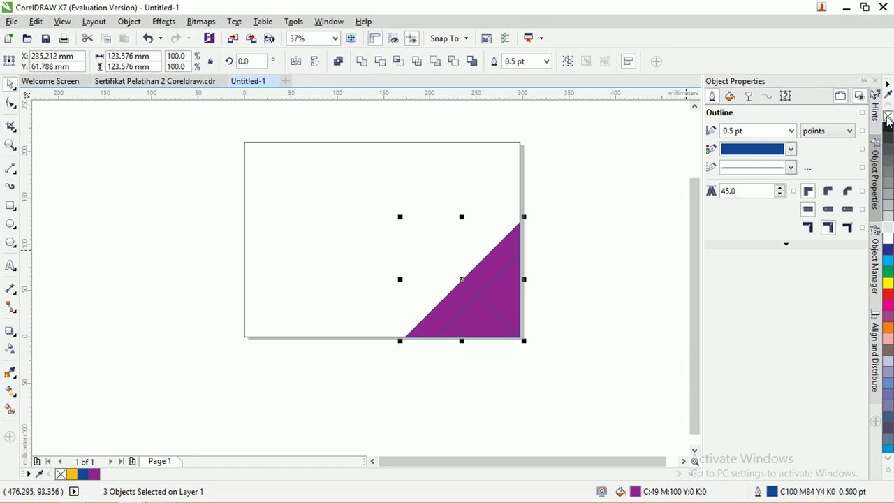
right_click(888, 118)
left_click(578, 256)
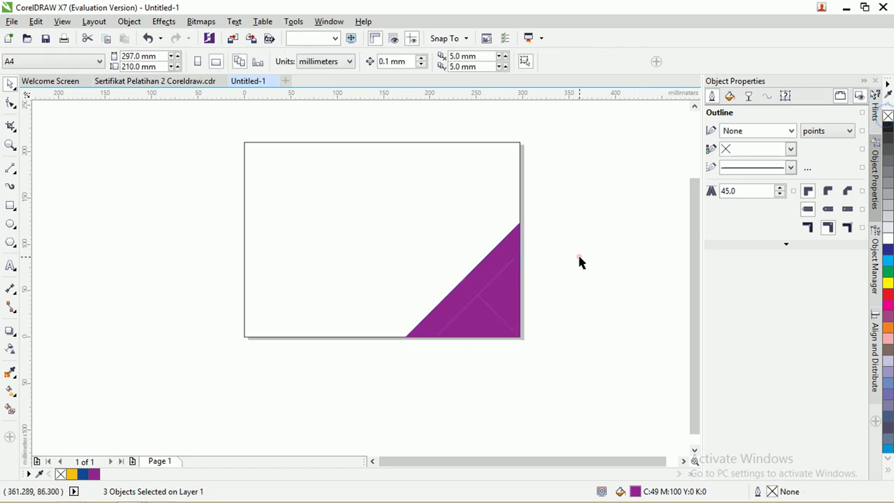
Apply a diagonal linear fountain fill to the bottom corner triangle and set its end colour to the purple C49 M100 Y0 K0
scroll(466, 309, "up", 5)
scroll(467, 311, "down", 4)
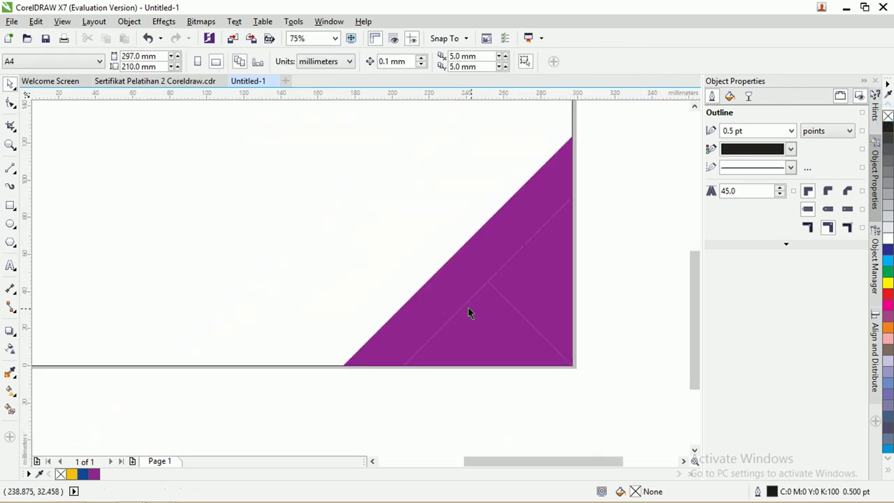
left_click(468, 307)
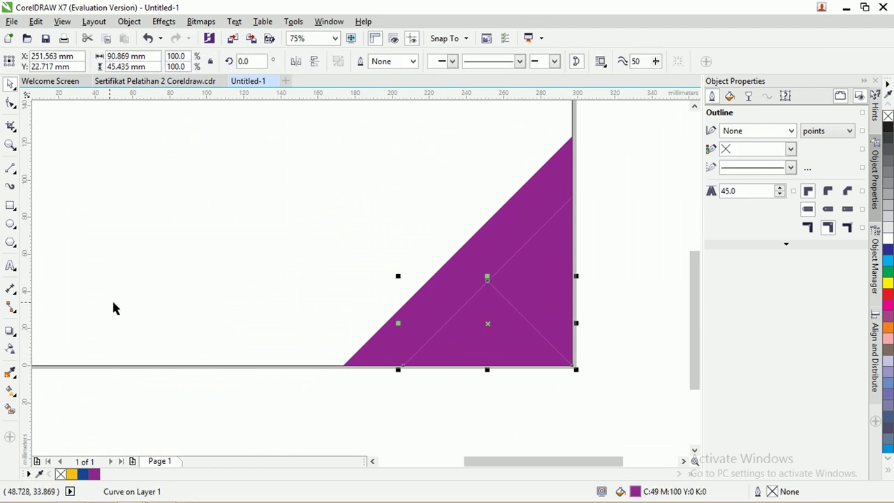
left_click(11, 396)
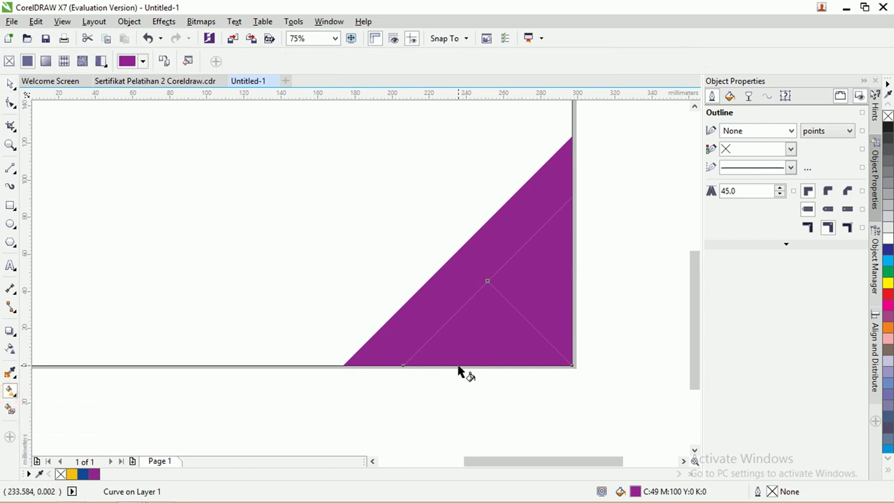
left_click_drag(469, 360, 545, 284)
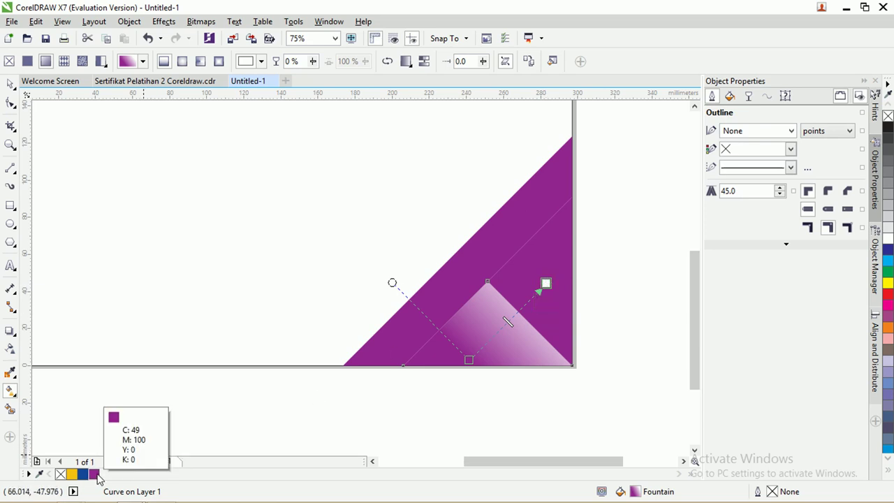
left_click(95, 475)
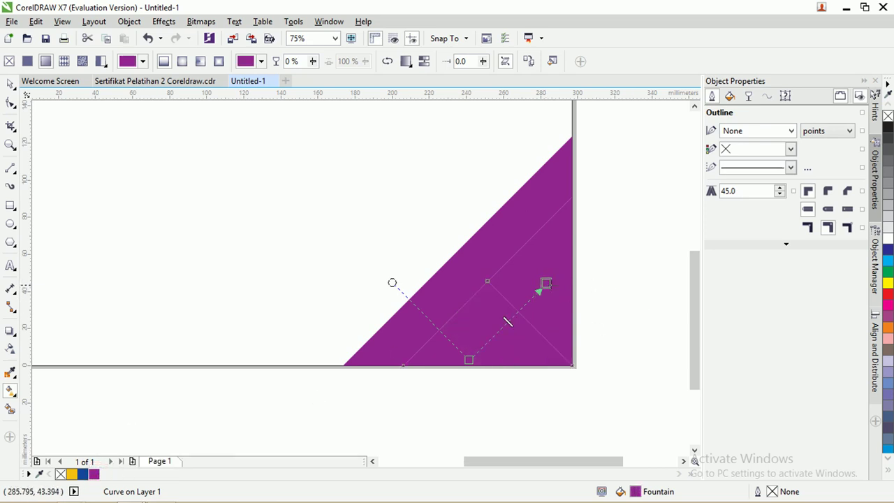
Darken the end colour of the bottom triangle's fountain fill to about C65 M100 Y25 K23
mouse_move(546, 287)
left_click(560, 302)
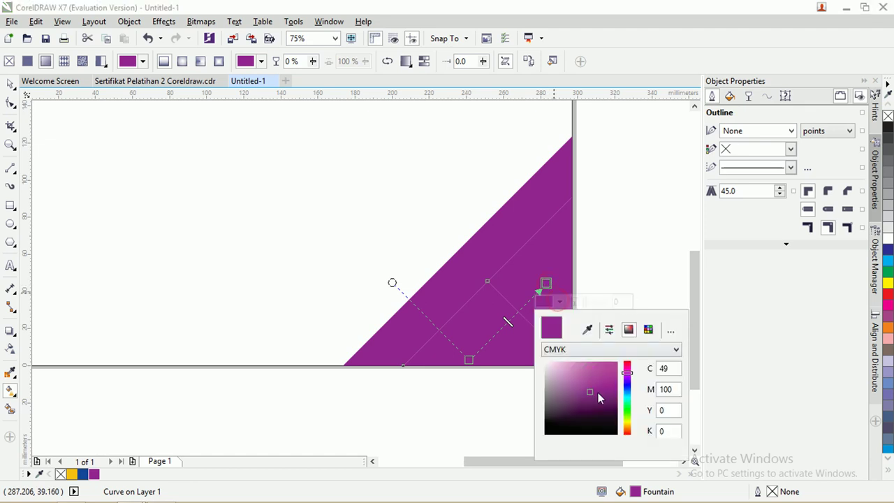
left_click_drag(590, 393, 597, 394)
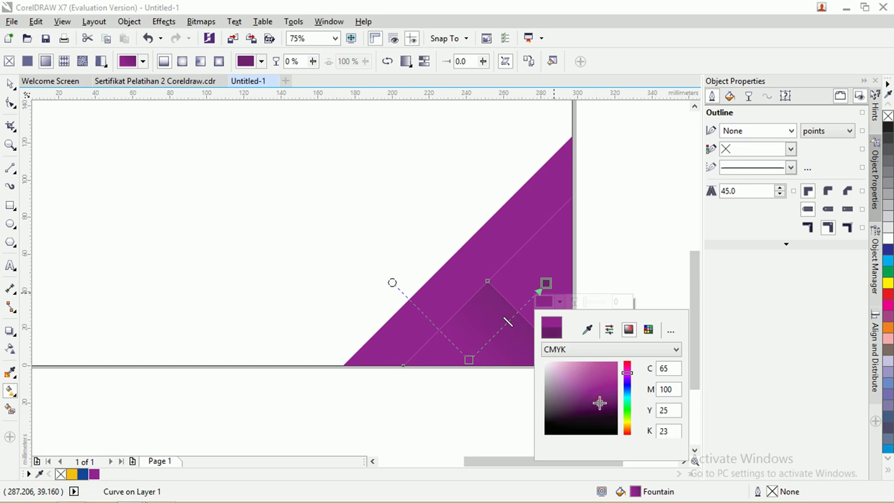
left_click(11, 84)
left_click(671, 272)
Copy the bottom triangle's fountain fill onto the triangle along the page's right edge
left_click(527, 274)
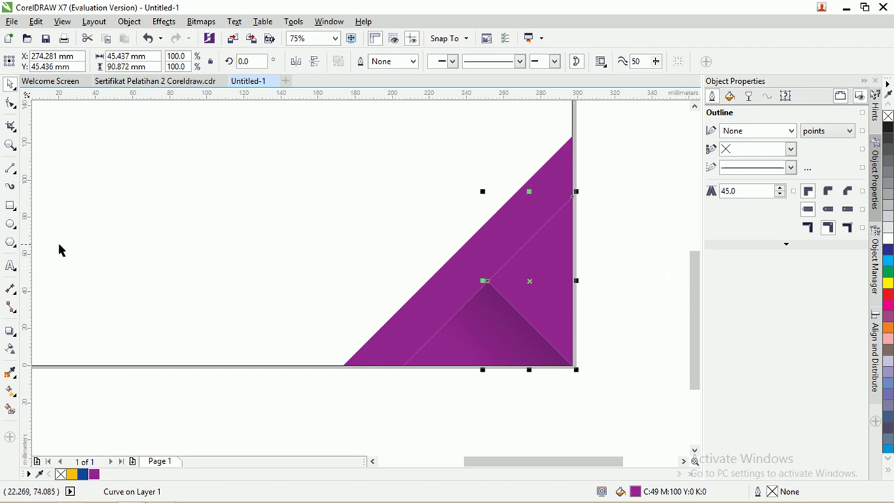
left_click(11, 392)
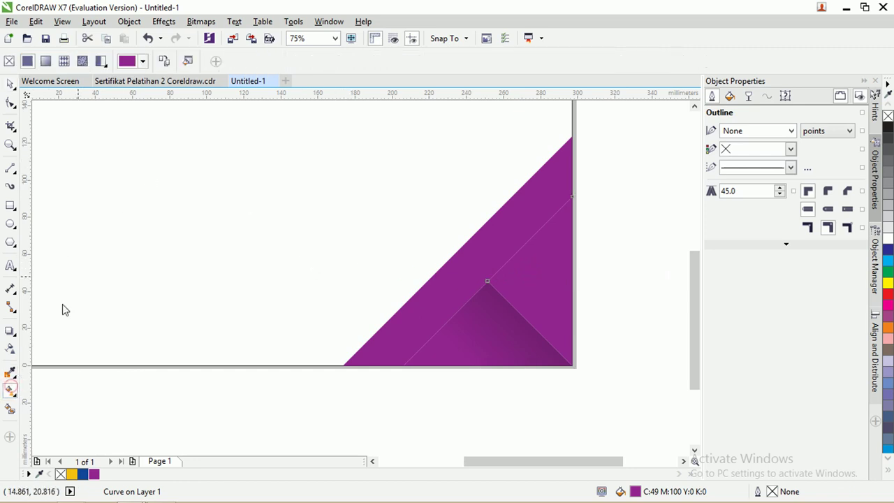
left_click(164, 61)
left_click(482, 315)
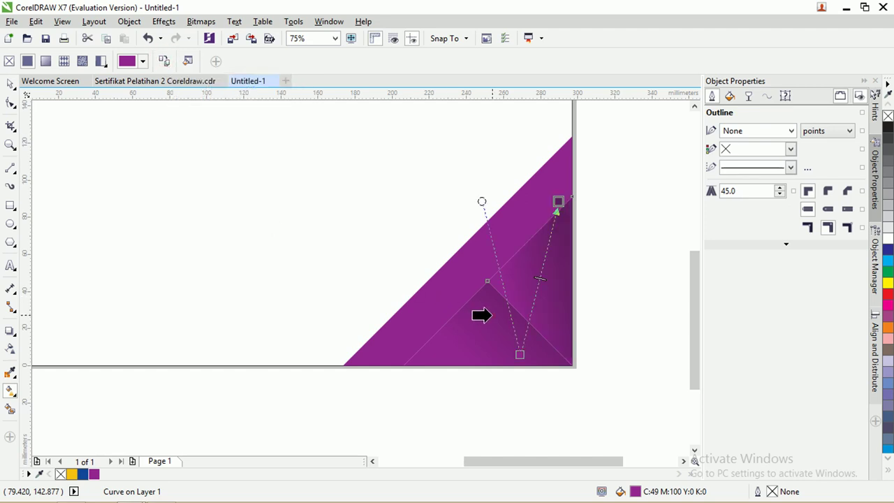
left_click(10, 84)
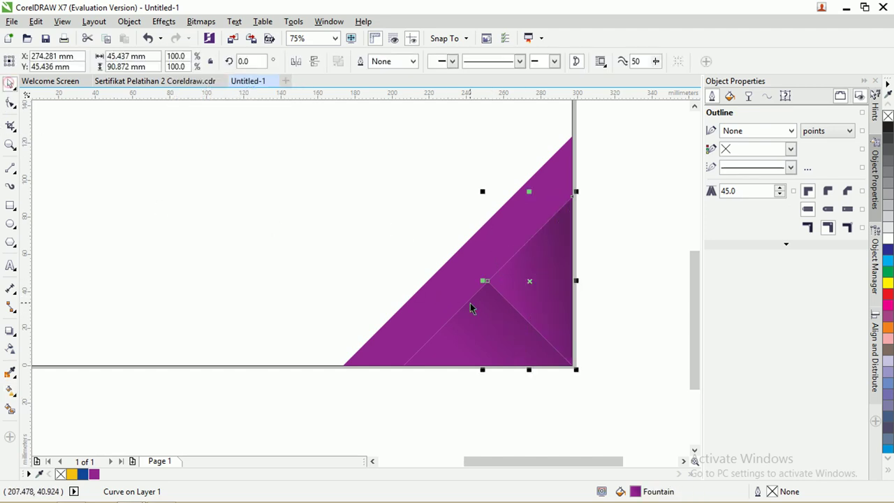
left_click(629, 295)
Scale the purple diagonal strip up proportionally to about 132 × 132 mm, keeping its page-corner side fixed to leave a gap beside the triangles
scroll(514, 295, "down", 3)
scroll(513, 291, "up", 2)
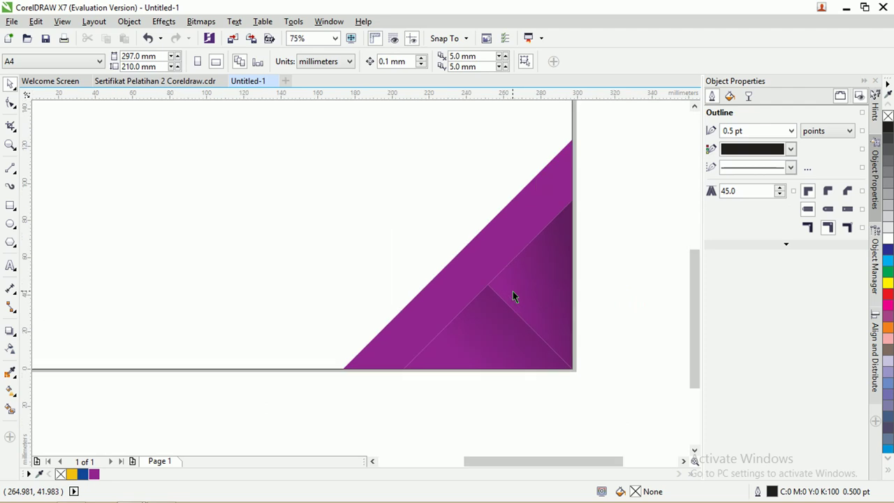
scroll(512, 291, "down", 1)
left_click(495, 263)
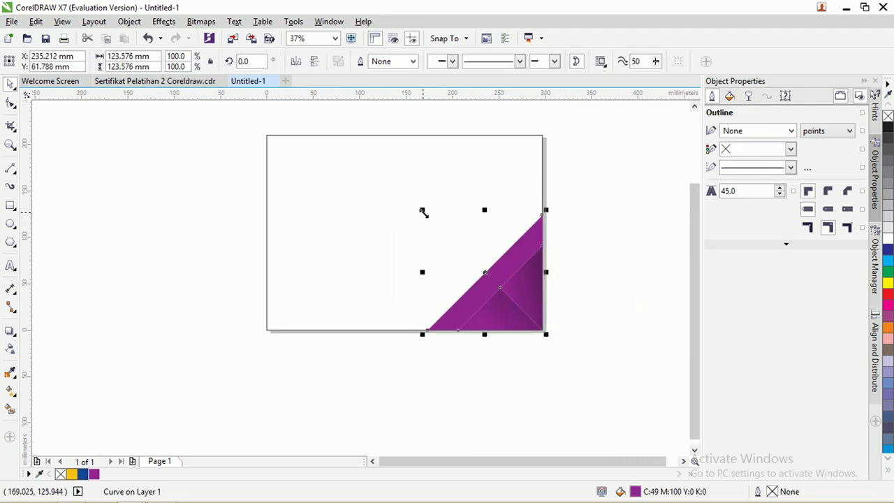
left_click_drag(422, 210, 414, 202)
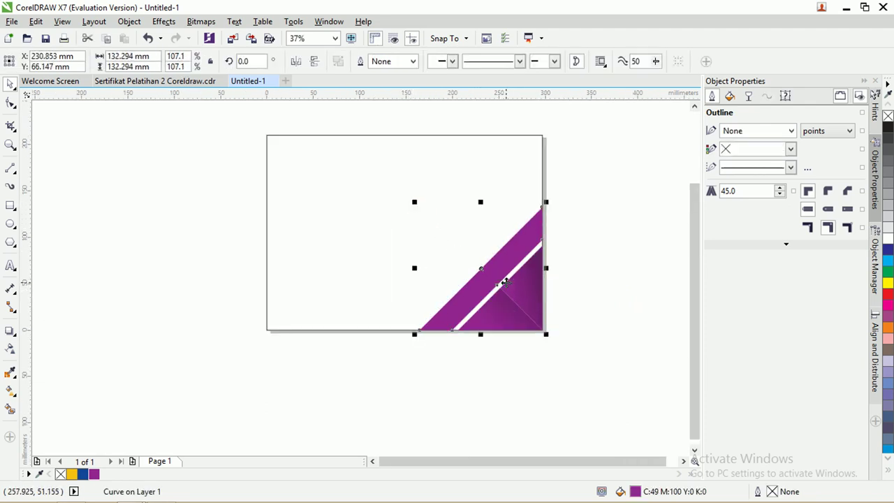
left_click_drag(494, 265, 502, 274)
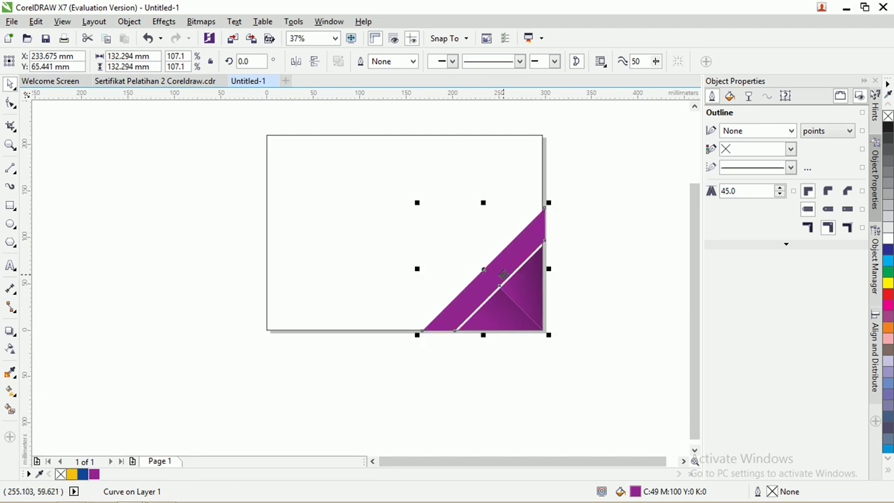
key("ctrl+z")
scroll(508, 275, "left", 1)
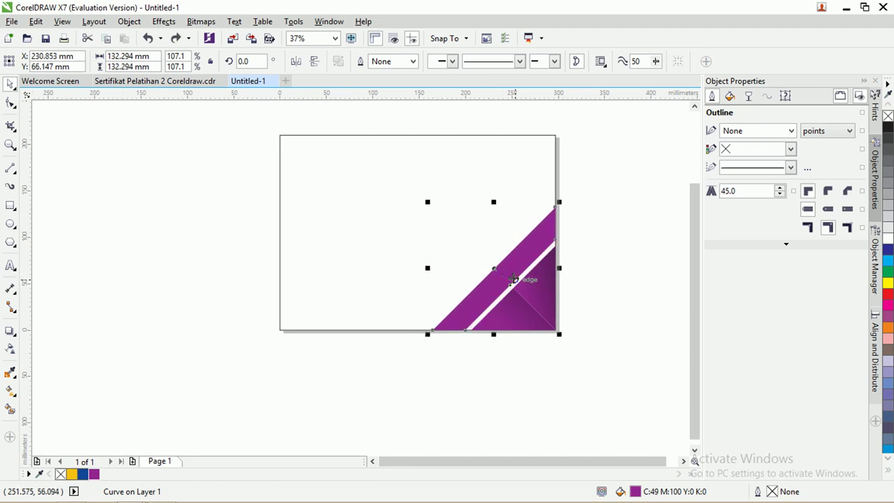
Reshape the purple strip by moving its three inner nodes beneath the dark triangles to close the white gap
scroll(512, 279, "up", 2)
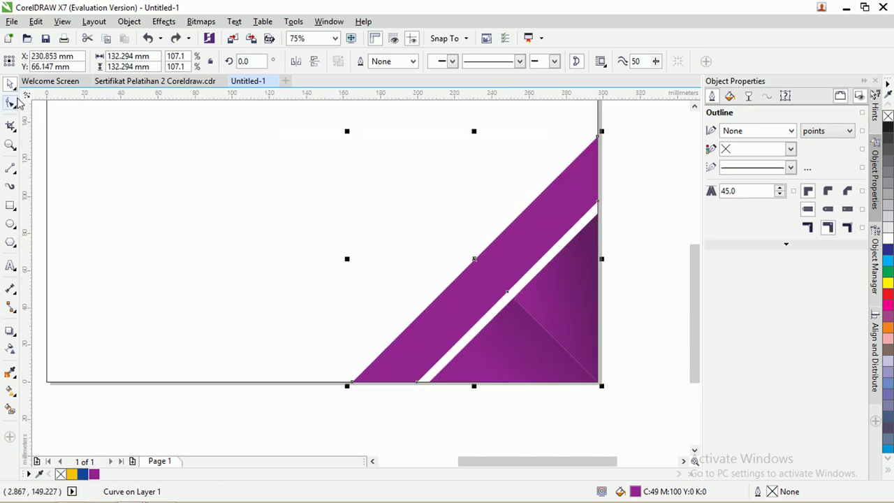
left_click(11, 103)
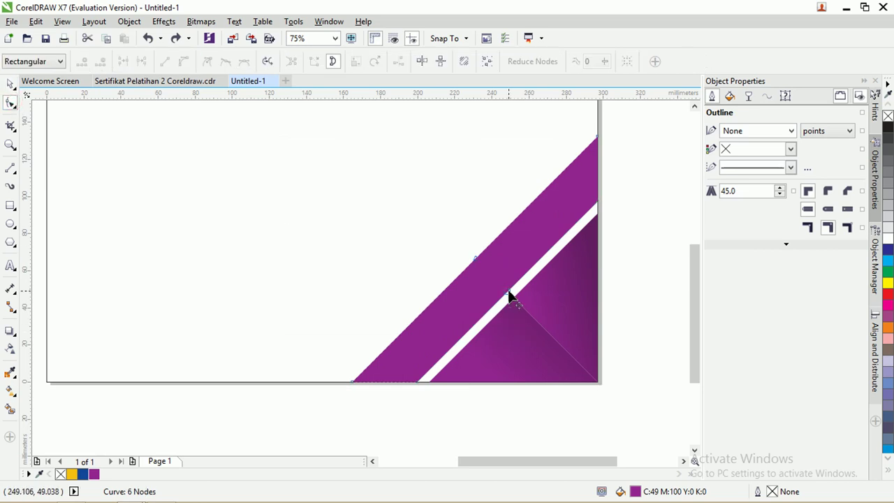
left_click_drag(509, 296, 541, 325)
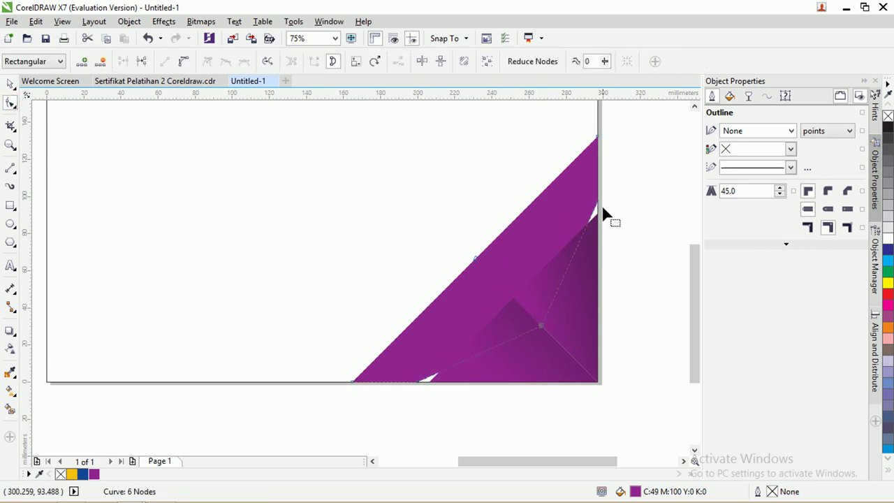
left_click_drag(599, 207, 598, 249)
left_click_drag(417, 383, 466, 384)
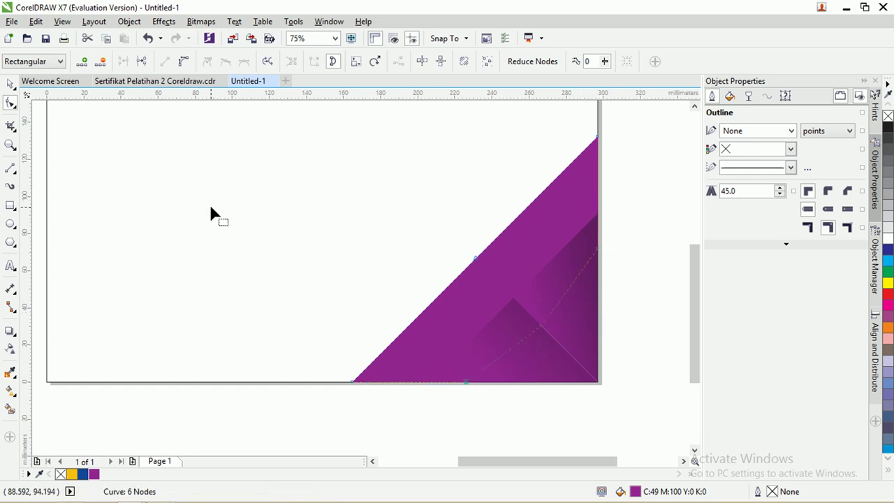
key("space")
left_click(536, 395)
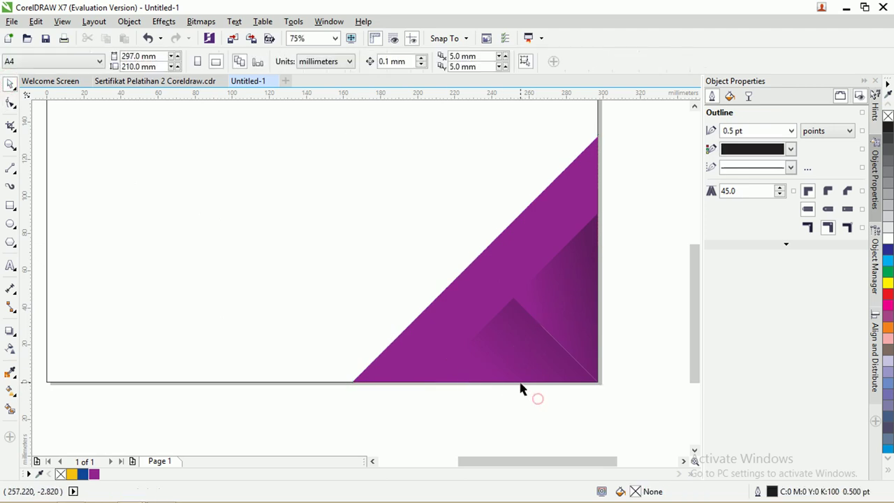
Copy the three lower-right corner shapes straight across to the page's left half and mirror the copy horizontally
scroll(555, 395, "down", 2)
left_click_drag(618, 412, 400, 222)
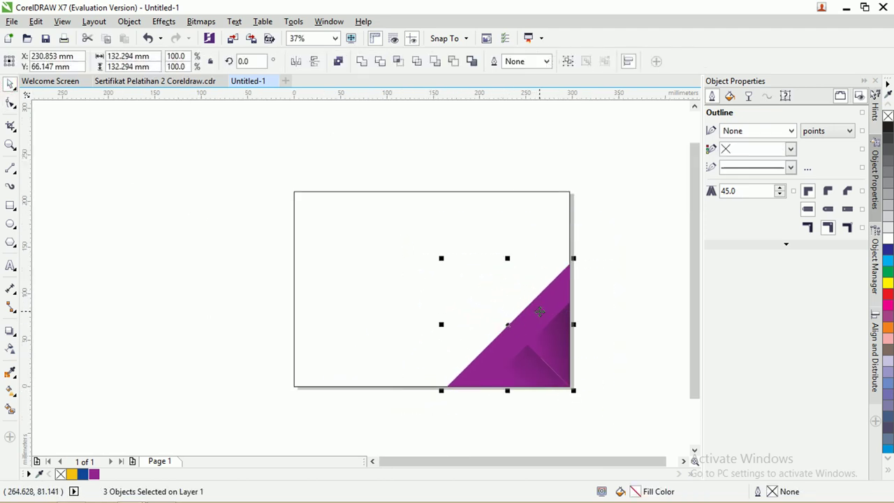
left_click_drag(544, 312, 403, 310)
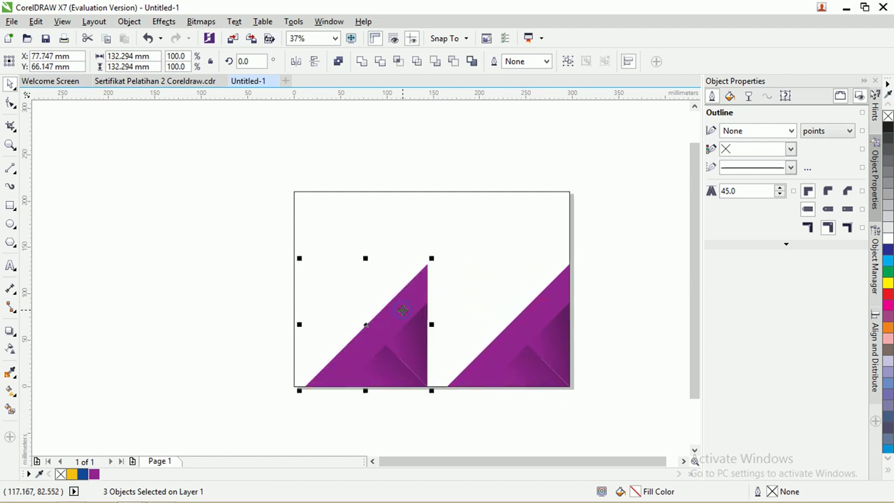
left_click(296, 62)
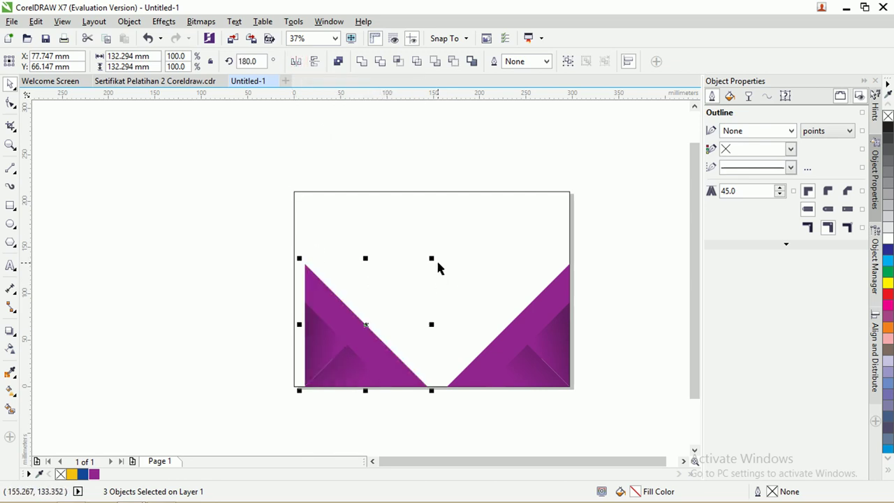
Scale the mirrored copy to about 86.5 × 86.5 mm and align it, as a group, with the page rectangle's left edge
left_click_drag(431, 259, 389, 276)
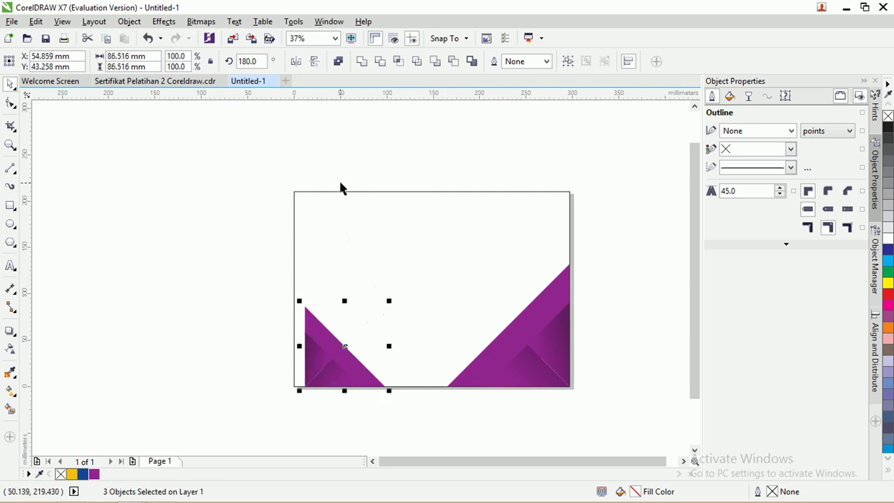
key("ctrl+g")
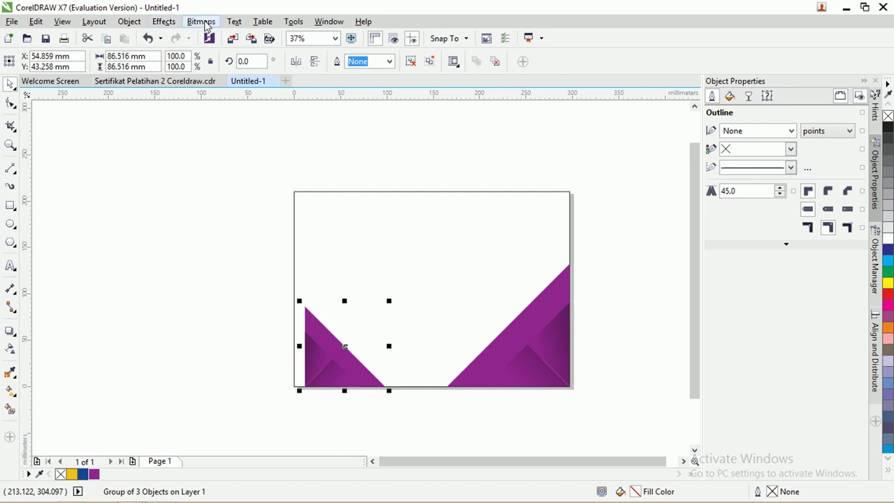
left_click(294, 202, "shift")
key("l")
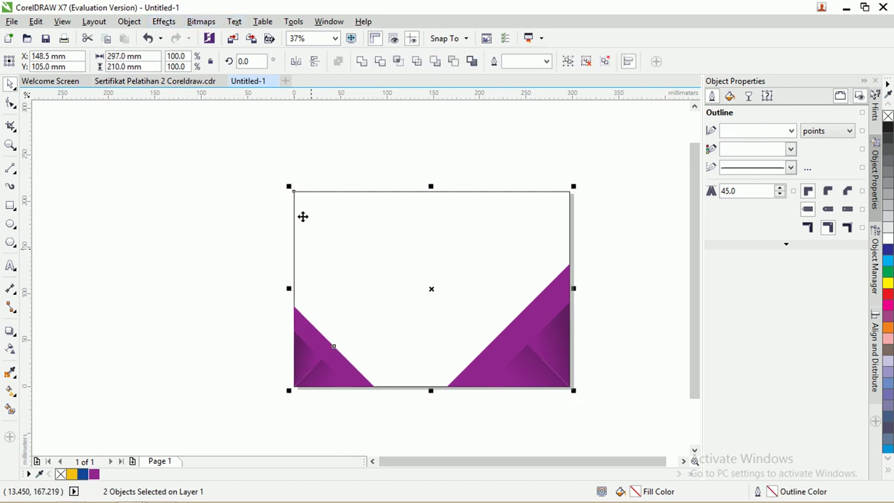
left_click(359, 435)
Ungroup all objects of the purple shape group in the page's lower-left corner
scroll(315, 391, "up", 2)
left_click(260, 288)
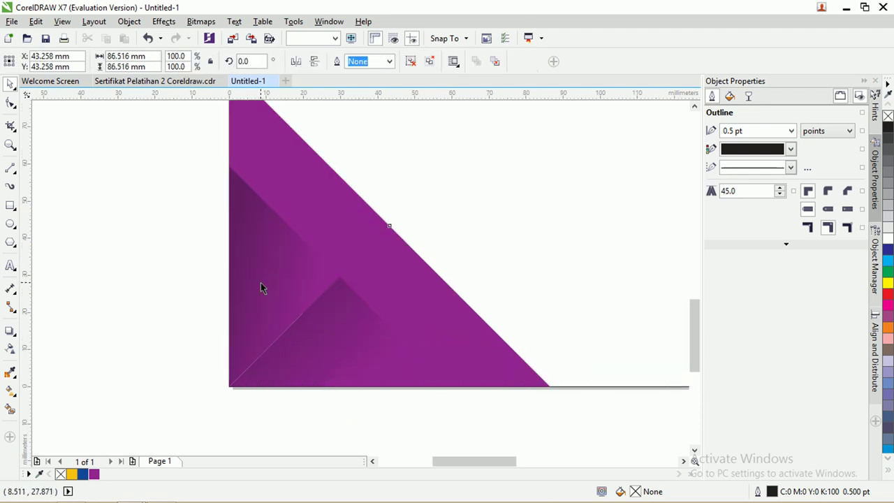
right_click(261, 287)
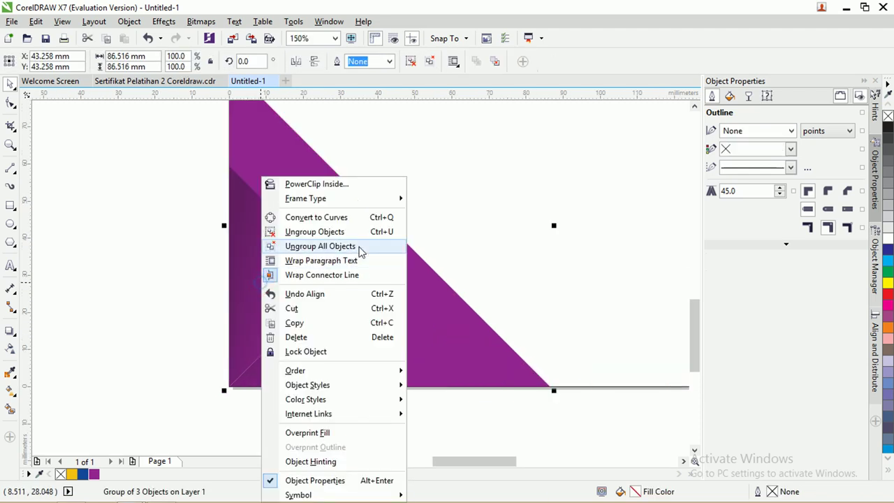
left_click(290, 246)
left_click(148, 234)
Fill the triangle along the page's left edge with a diagonal linear fountain fill using yellow C4 M24 Y100 K0 at both ends
left_click(265, 274)
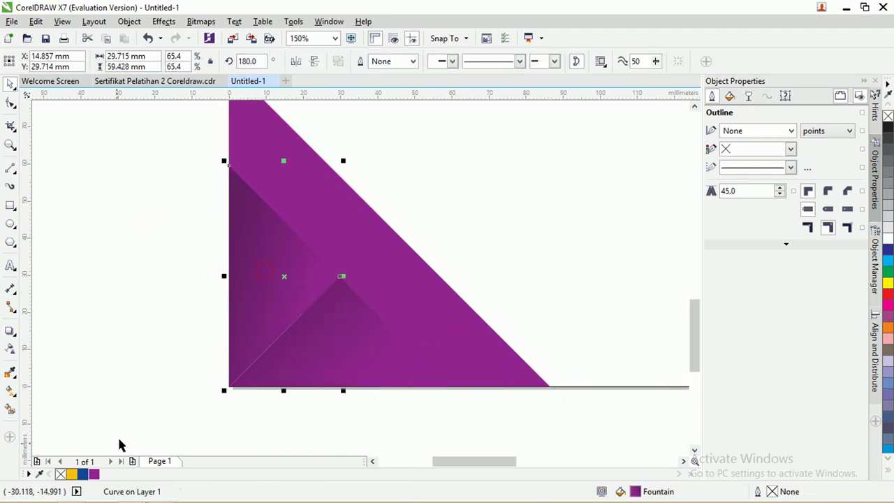
left_click(72, 474)
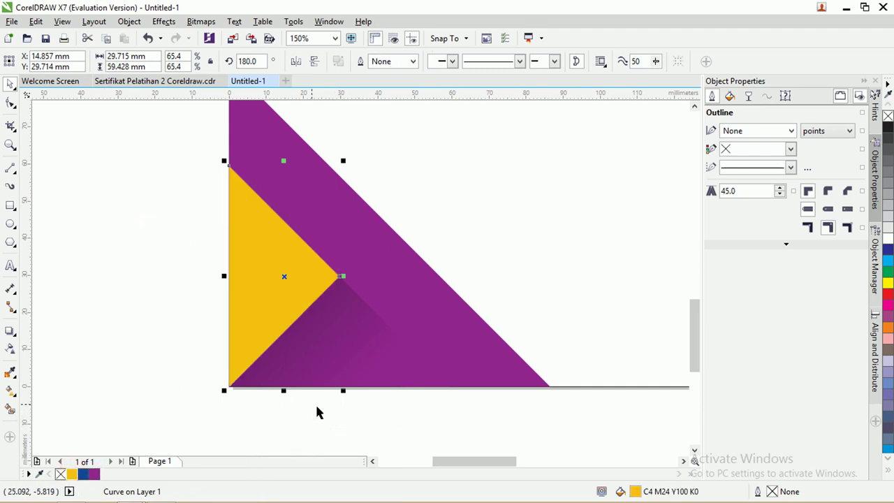
left_click(9, 391)
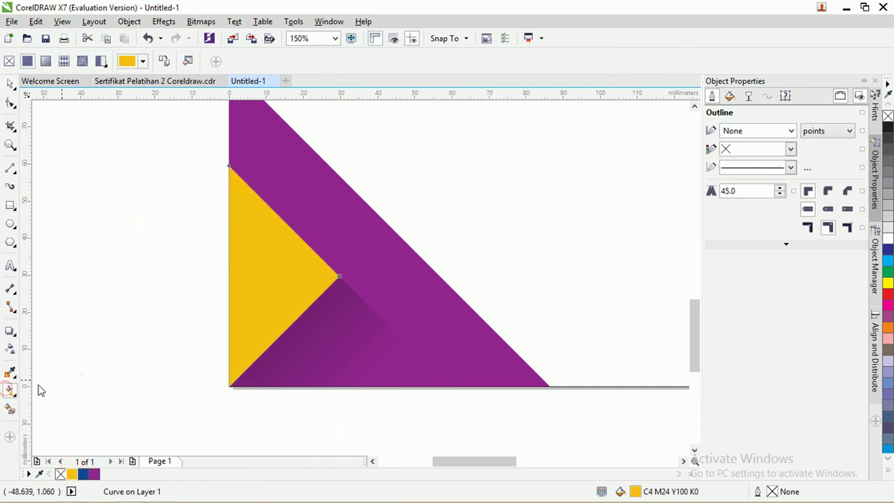
left_click_drag(218, 220, 307, 308)
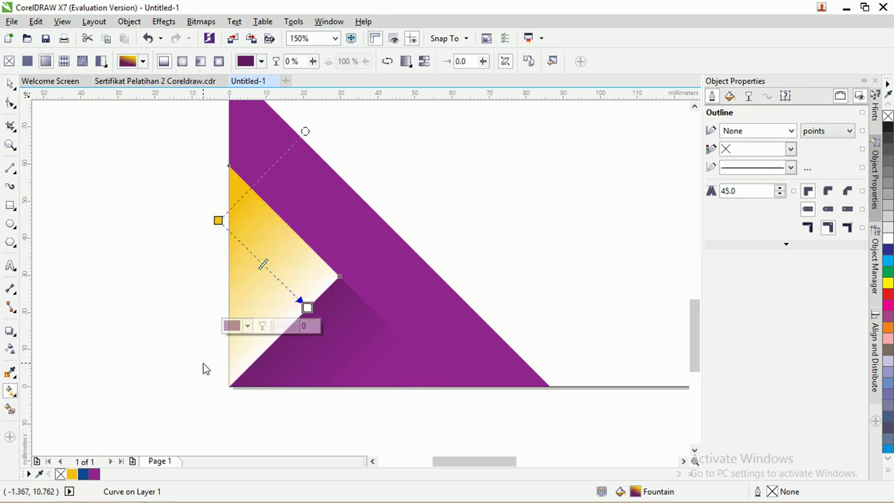
left_click(73, 474)
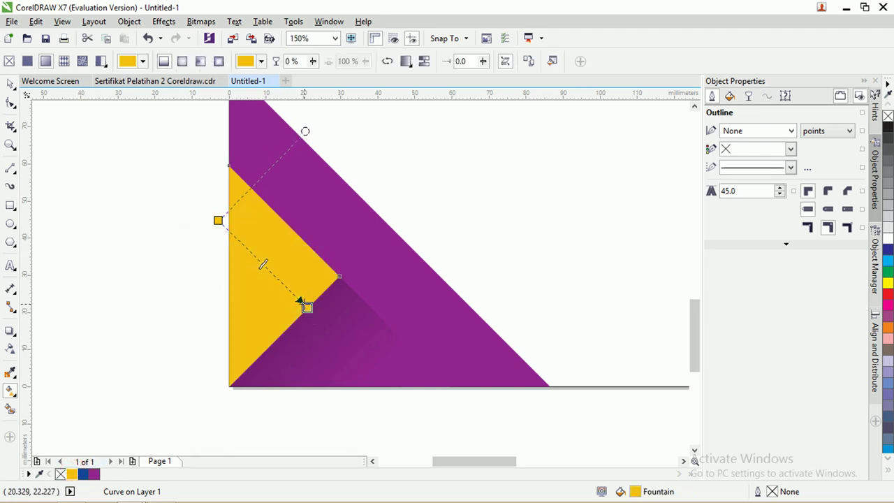
Shift the end colour of the left-edge triangle's fountain fill to a saturated light orange
mouse_move(307, 308)
left_click(245, 324)
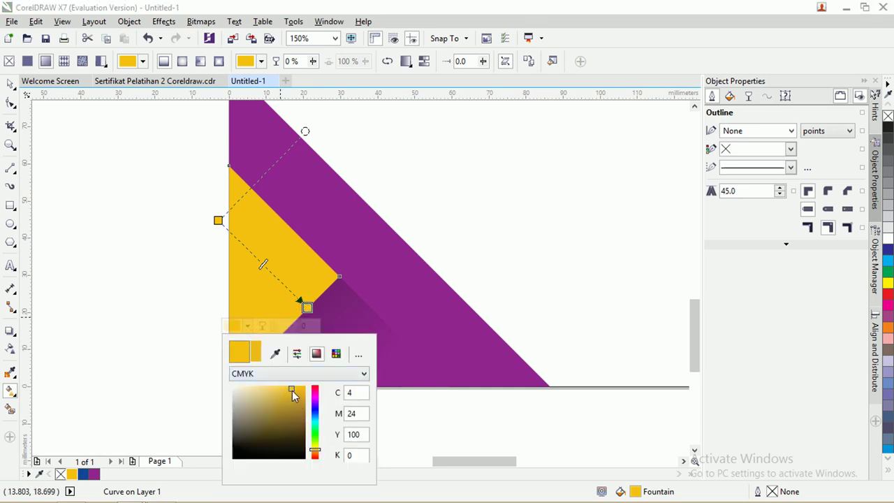
mouse_move(292, 390)
left_mouse_down()
mouse_move(287, 397)
mouse_move(305, 390)
left_mouse_up()
left_click_drag(313, 449, 315, 455)
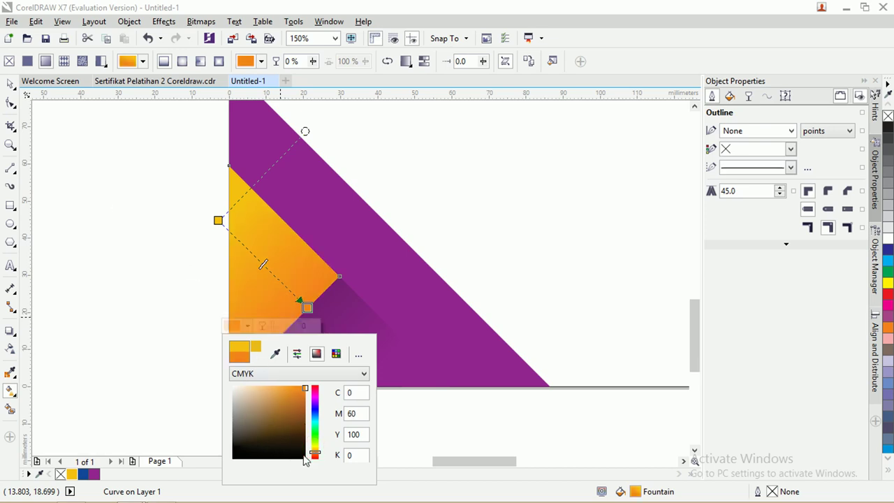
left_click_drag(318, 456, 316, 450)
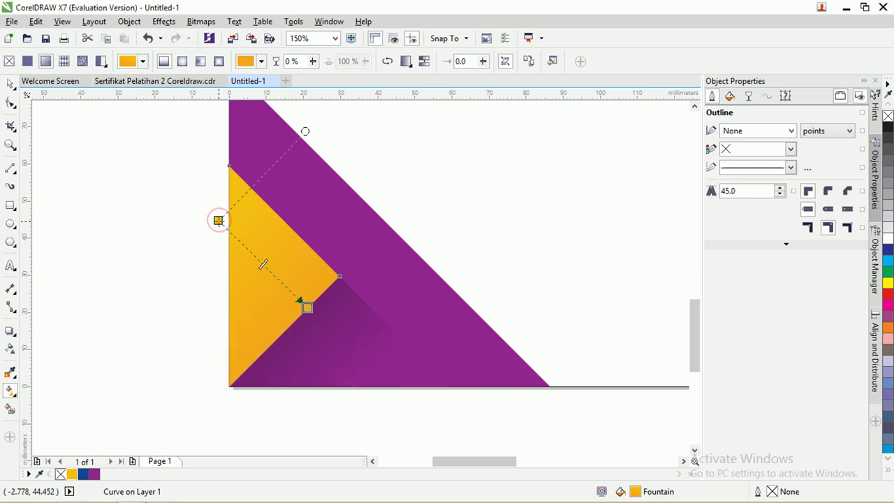
Move the start of the left-edge triangle's fountain fill just inside the page edge and set its colour to about C0 M24 Y100 K0
left_click_drag(217, 220, 235, 227)
left_click(266, 219)
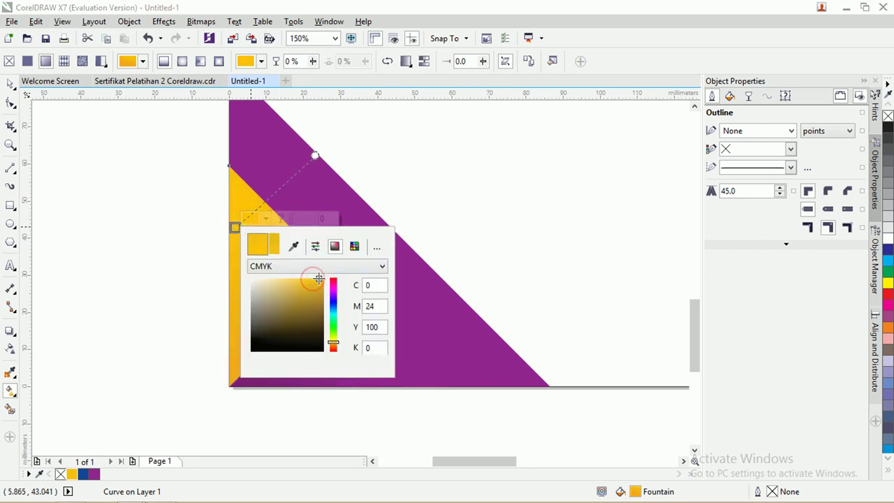
left_click(11, 92)
key("space")
left_click(70, 143)
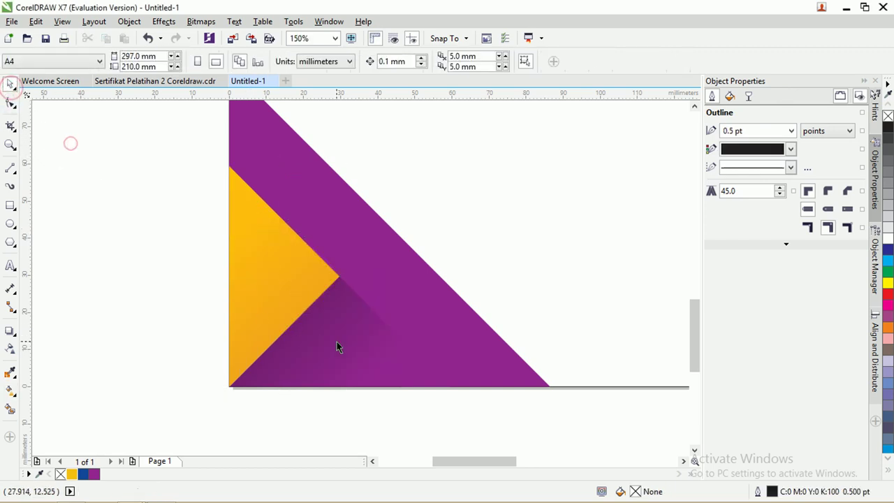
left_click(337, 342)
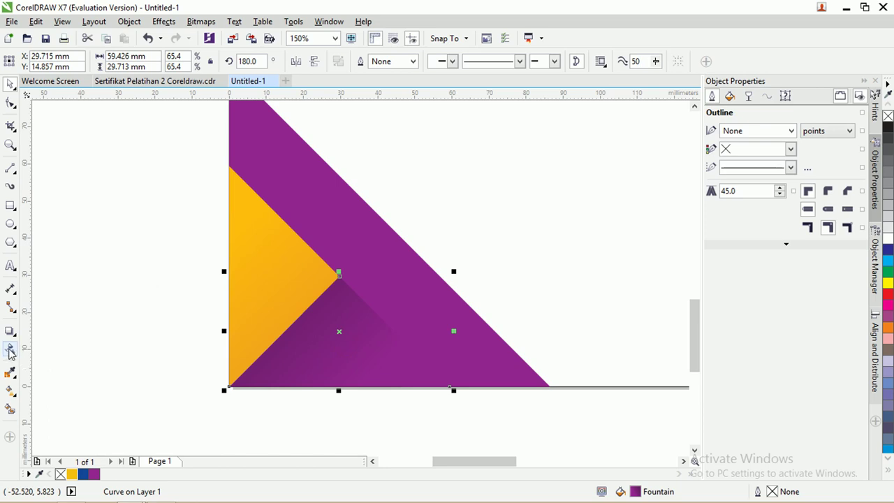
left_click(12, 391)
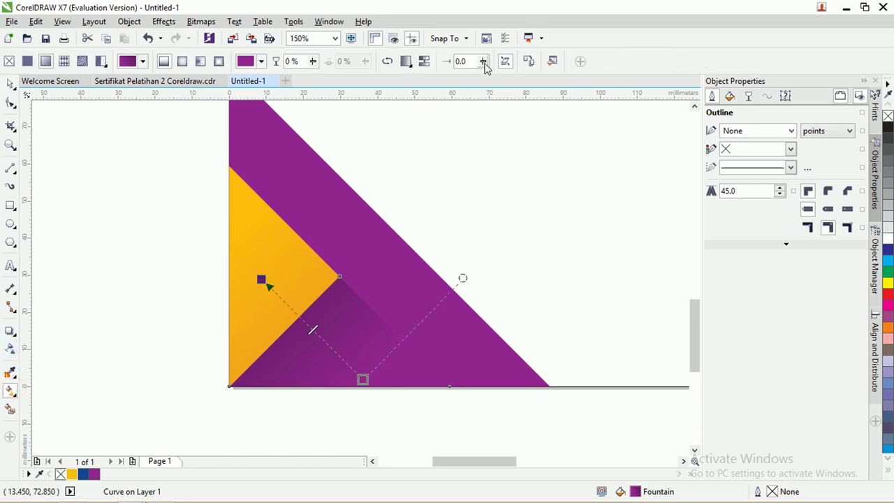
left_click(529, 62)
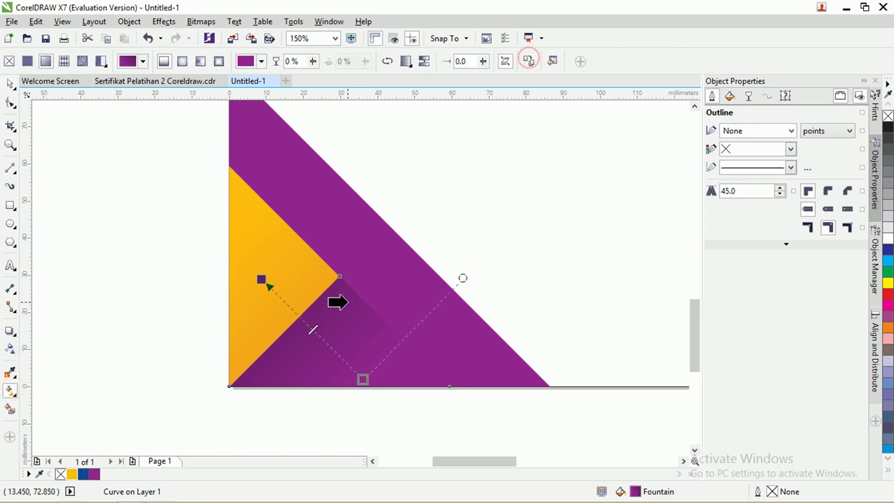
left_click(325, 302)
left_click(524, 278)
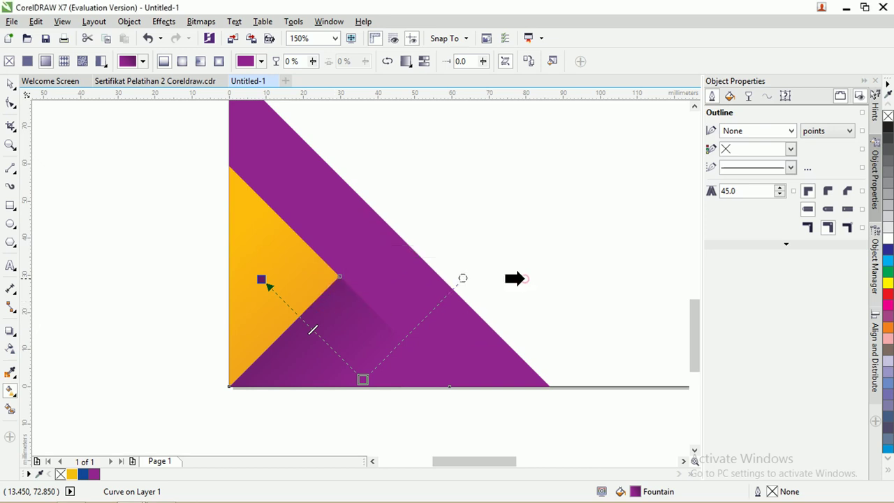
left_click(11, 83)
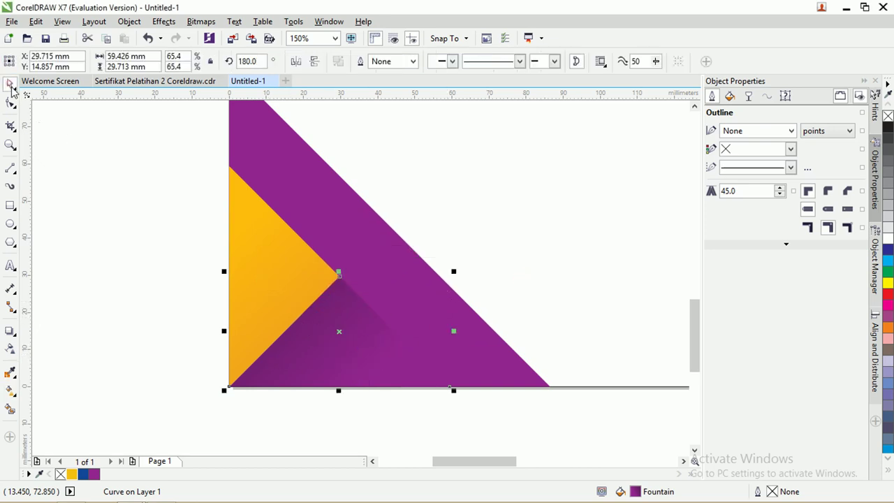
left_click(70, 136)
Copy the left-edge triangle's yellow-orange fountain fill onto the adjacent bottom triangle and shorten its gradient to run diagonally inside the shape
left_click(288, 228)
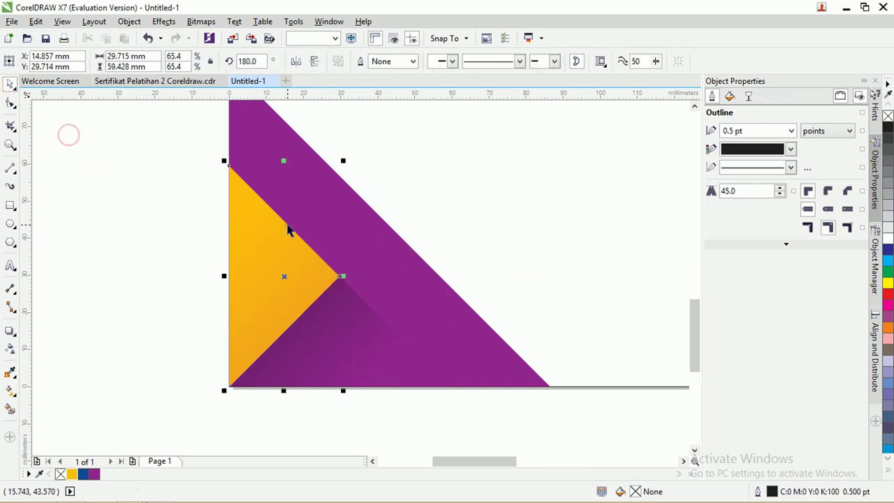
left_click(337, 331)
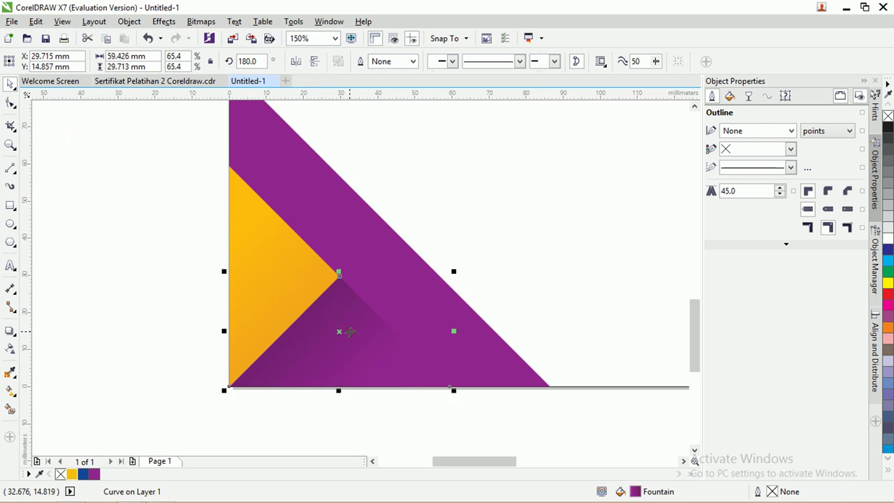
left_click(10, 391)
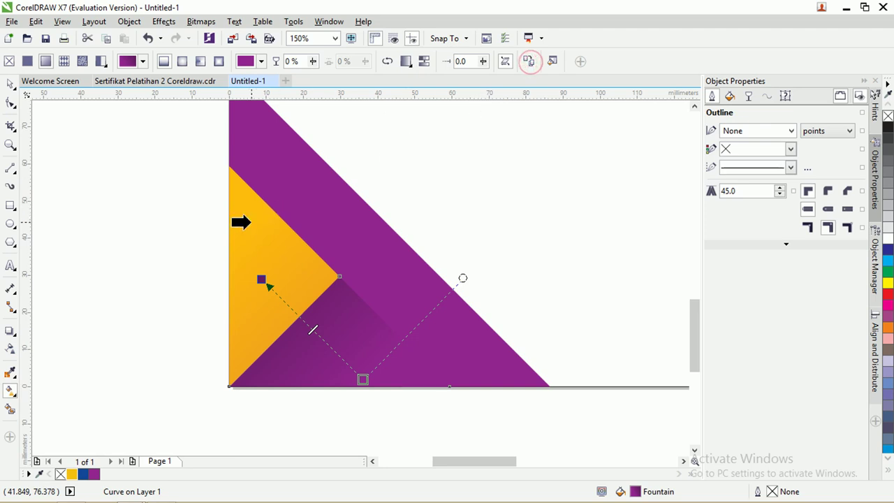
key("ctrl+z")
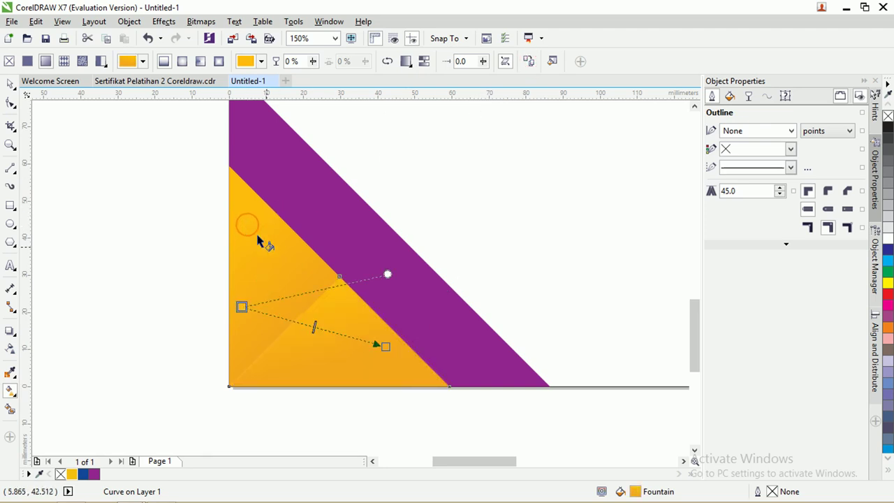
left_click_drag(242, 307, 286, 291)
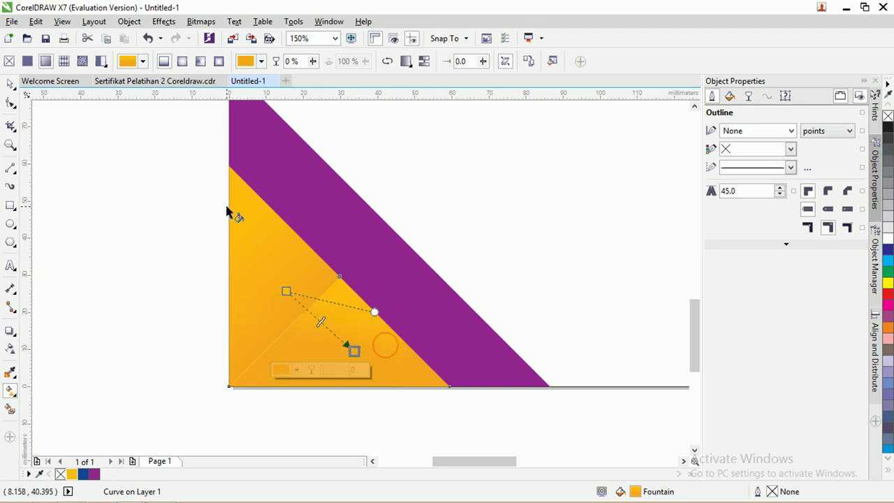
Copy the yellow-orange fountain fill from the small left-edge triangle onto the large purple triangle behind it in the lower-left corner
left_click(9, 84)
left_click(111, 155)
scroll(188, 175, "down", 2)
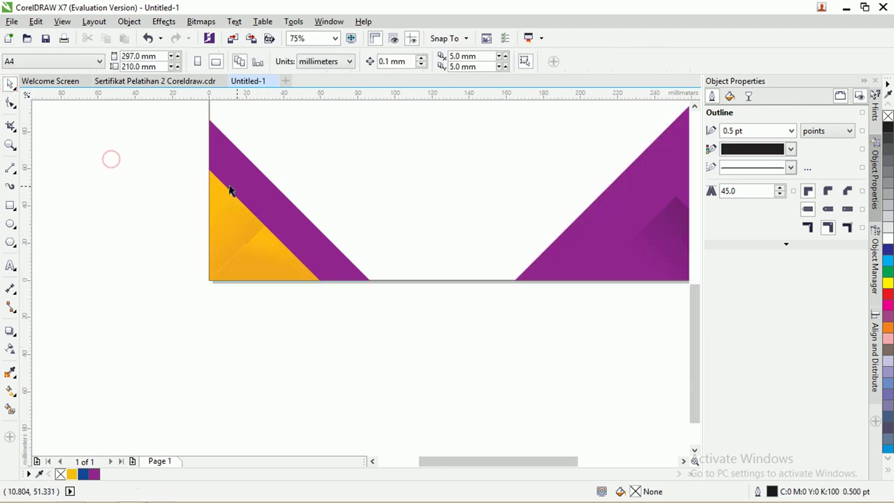
left_click(252, 174)
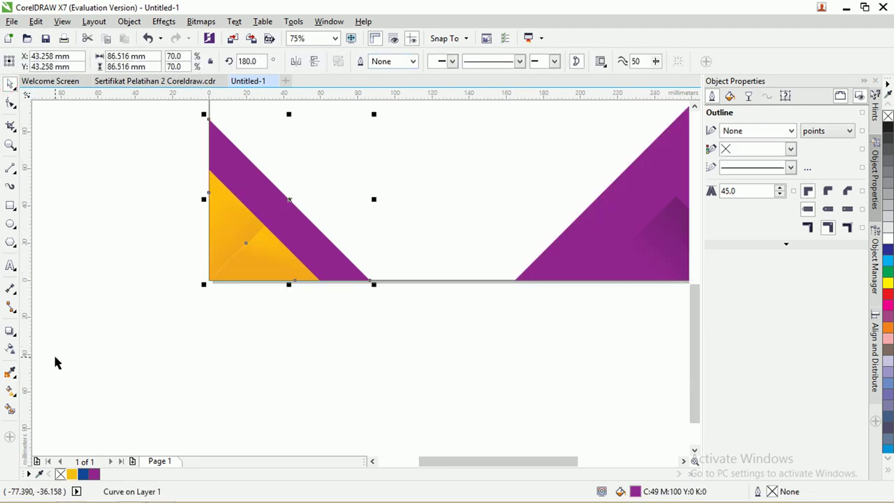
left_click(12, 391)
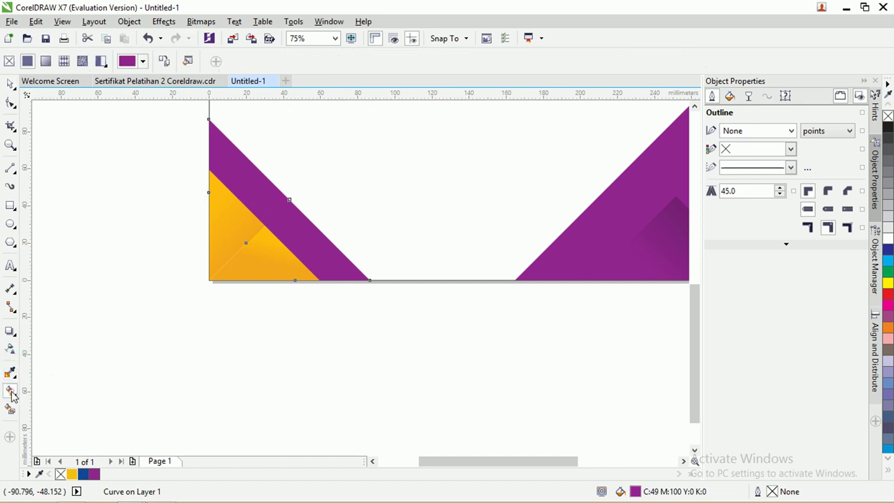
left_click(167, 61)
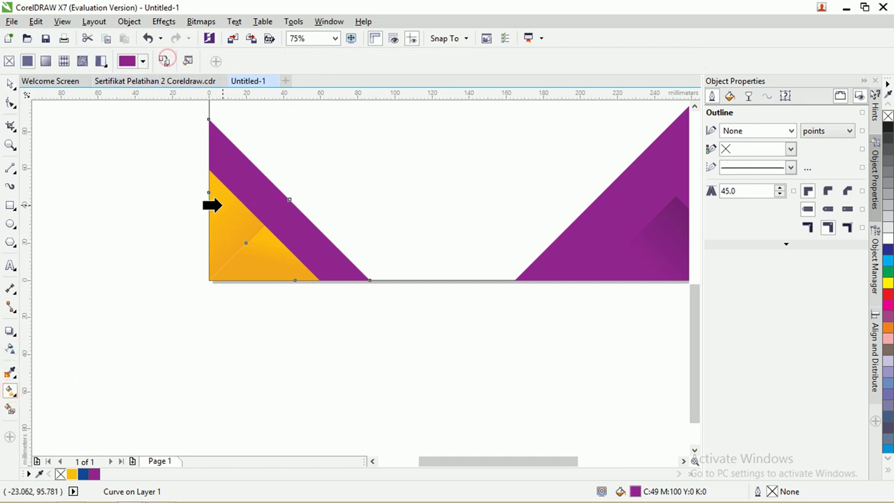
left_click(216, 203)
left_click(11, 84)
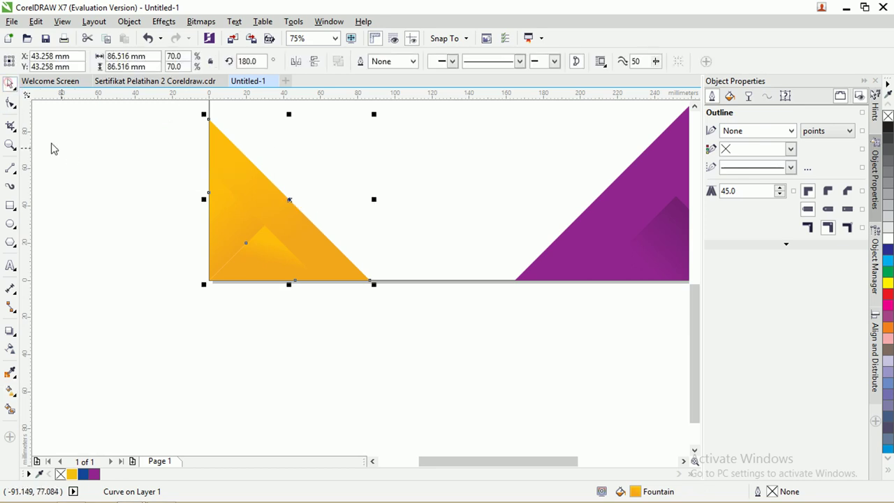
left_click(76, 150)
Draw a tall ellipse about 64 mm wide and 145 mm high between the corner shapes and cut it to its left half
scroll(140, 174, "down", 2)
left_click_drag(694, 315, 694, 289)
left_click(584, 285)
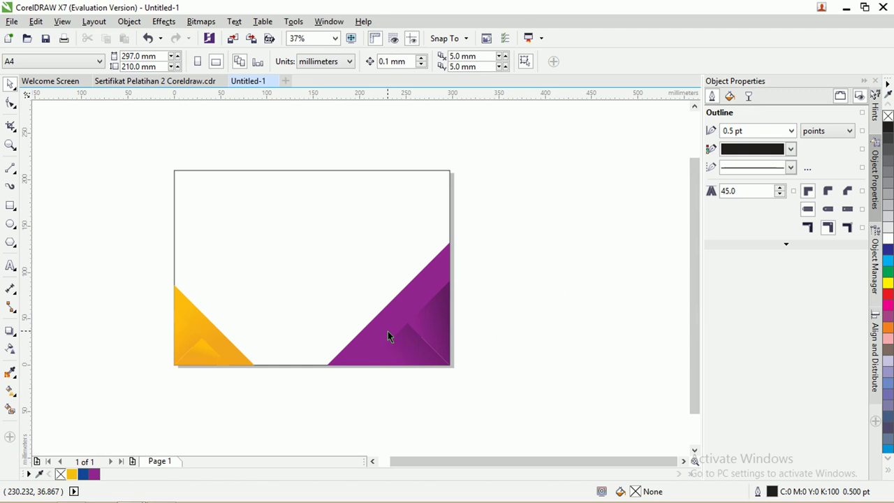
key("z")
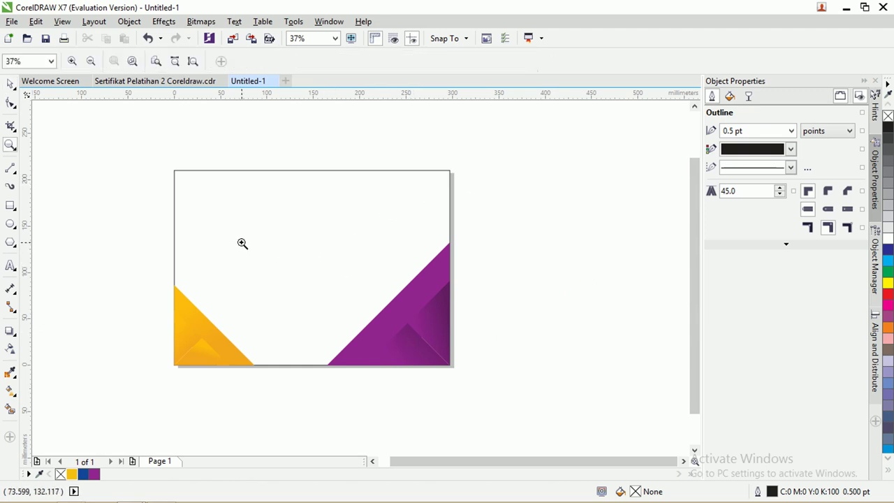
left_click_drag(155, 251, 528, 414)
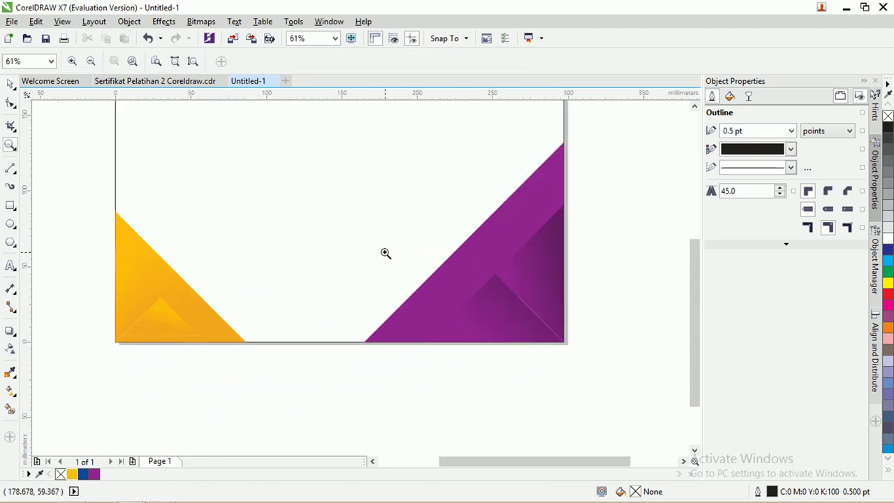
left_click(11, 83)
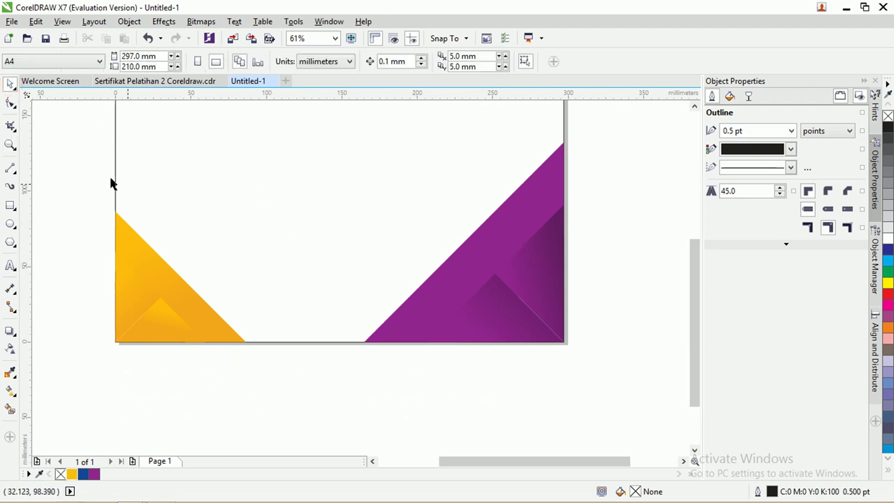
left_click(12, 224)
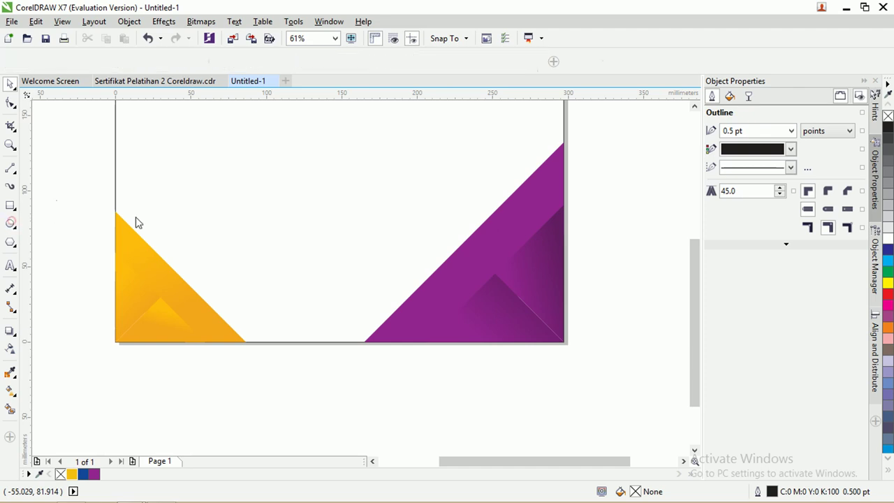
left_click_drag(224, 139, 321, 359)
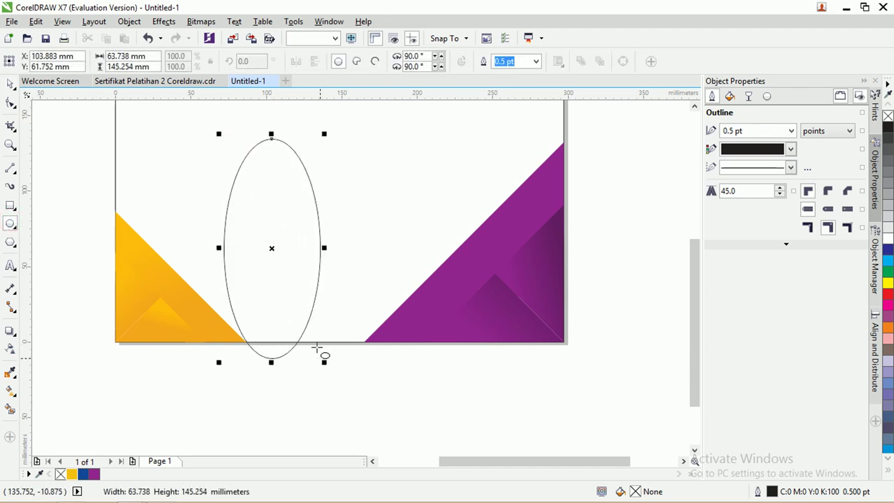
left_click(10, 104)
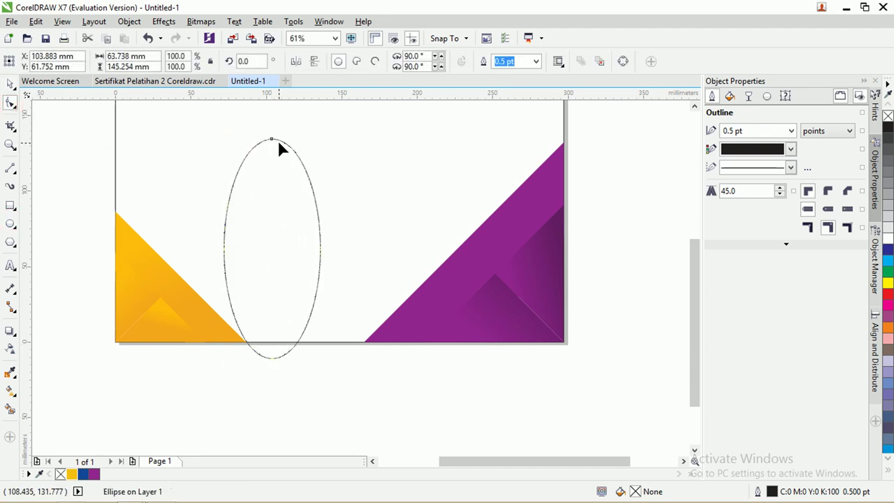
left_click_drag(272, 141, 275, 307)
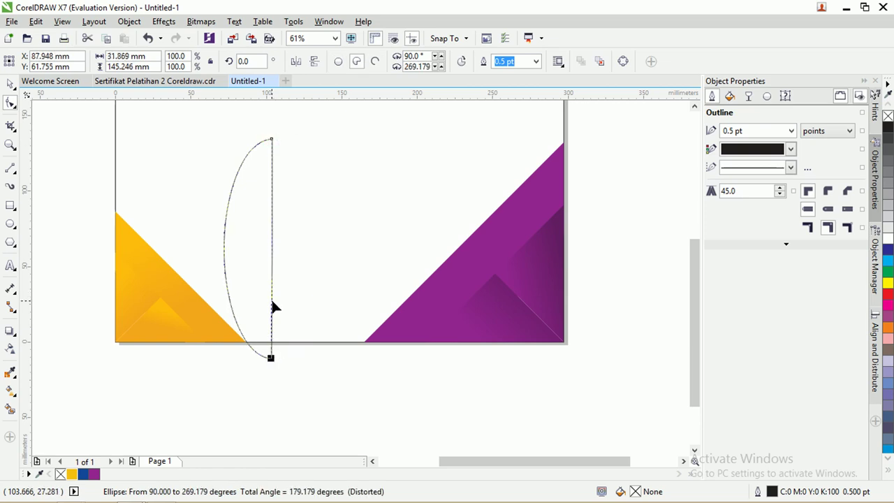
Fill the half-ellipse with black and remove its outline
scroll(251, 186, "up", 1)
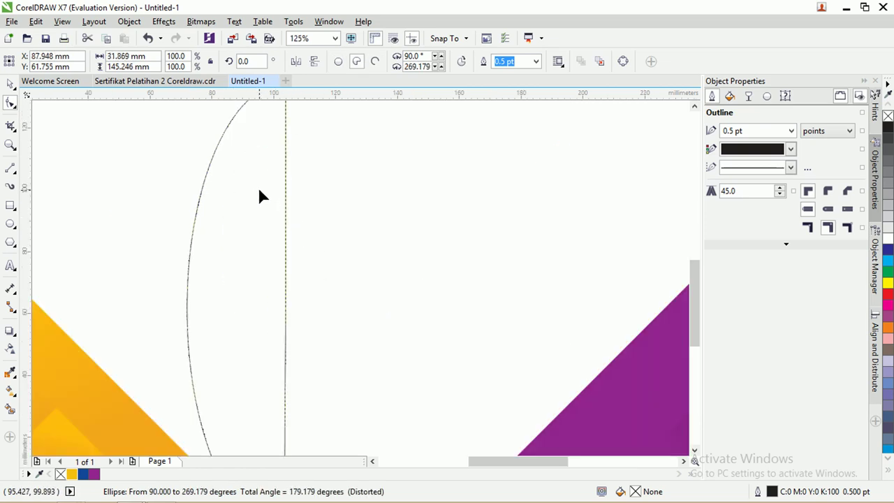
scroll(257, 186, "down", 1)
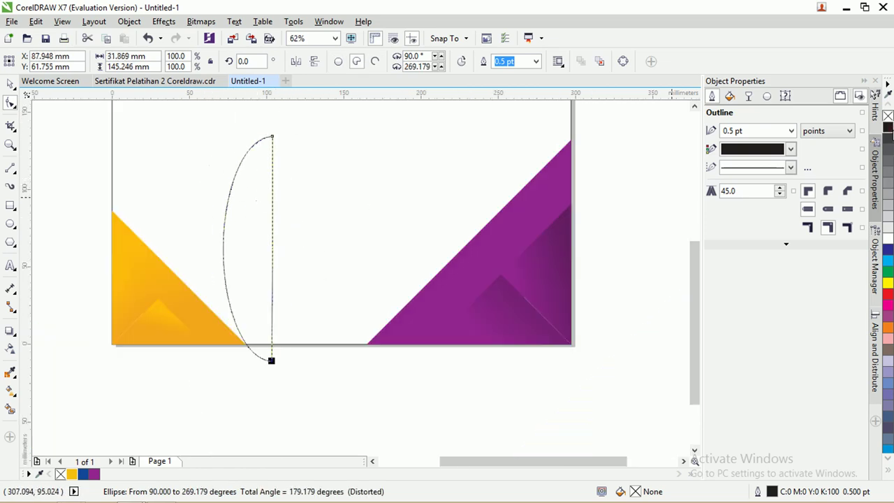
left_click(888, 128)
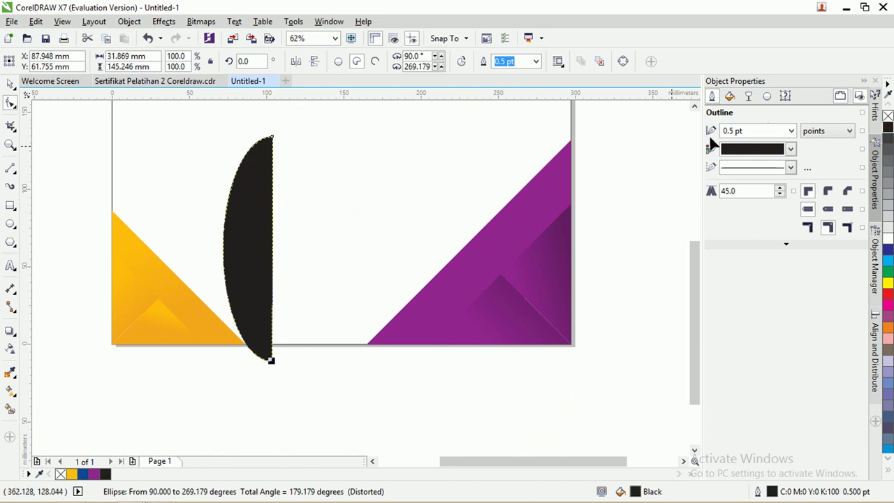
right_click(887, 115)
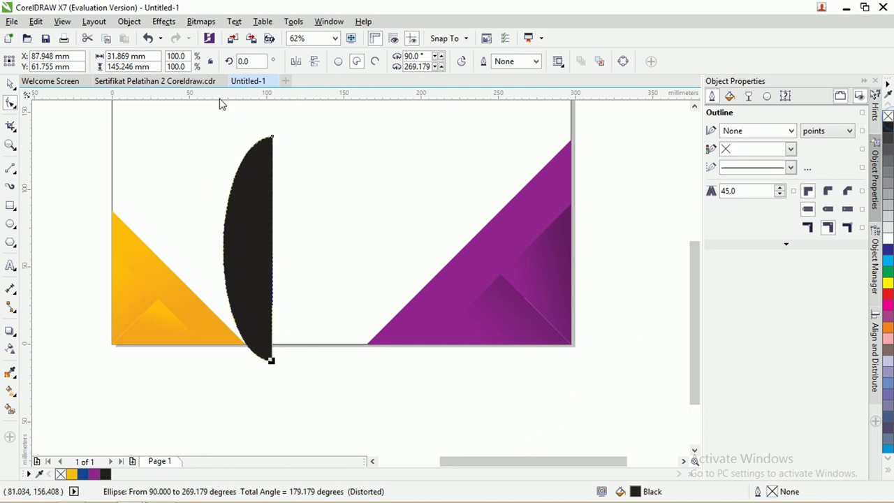
Rotate the black half-ellipse to about 312° and shrink it proportionally to about 46%
left_click(10, 84)
left_click_drag(255, 164, 274, 180)
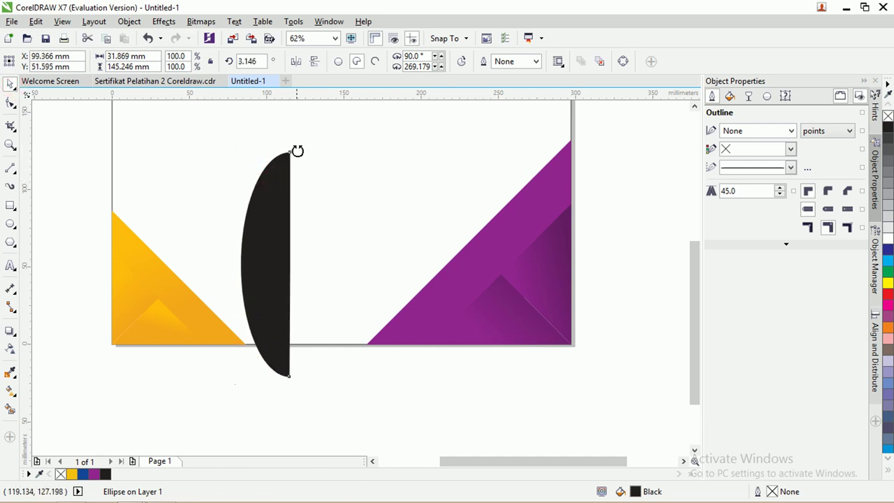
left_click_drag(296, 150, 348, 227)
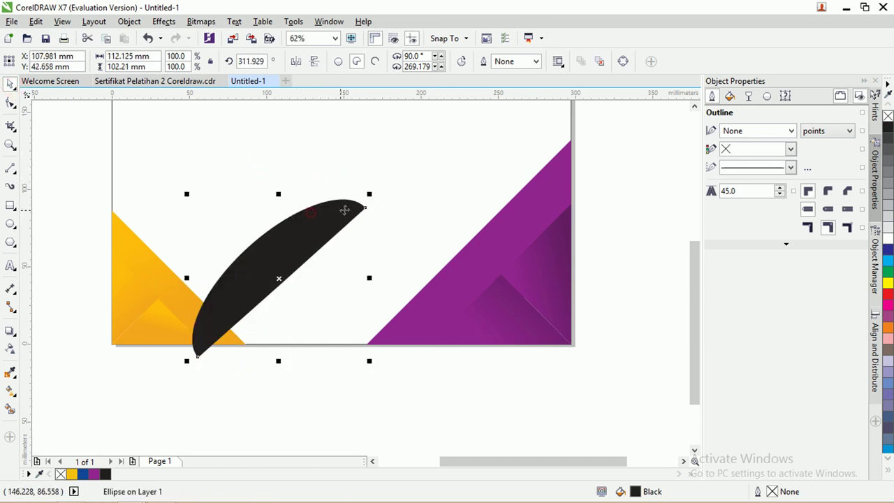
left_click_drag(370, 195, 277, 241)
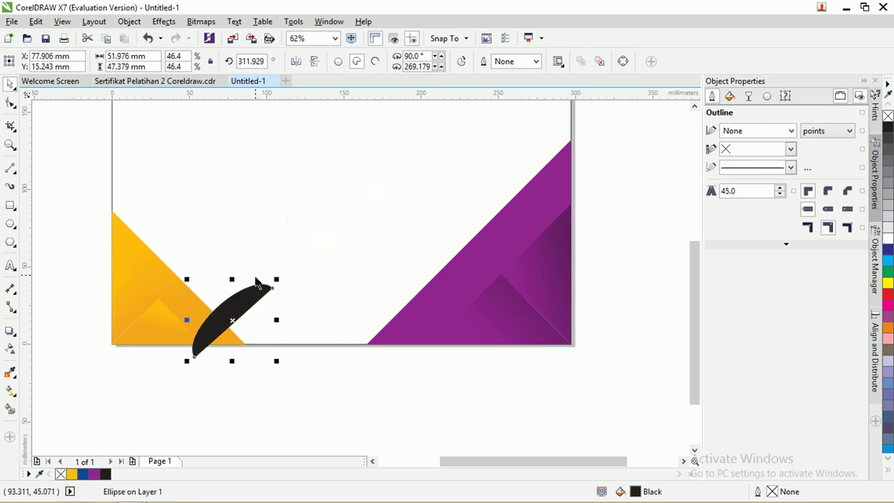
Move the black half-ellipse onto the purple lower-right corner, with its straight edge over the peak of the inner bottom triangle
left_click_drag(252, 294, 520, 247)
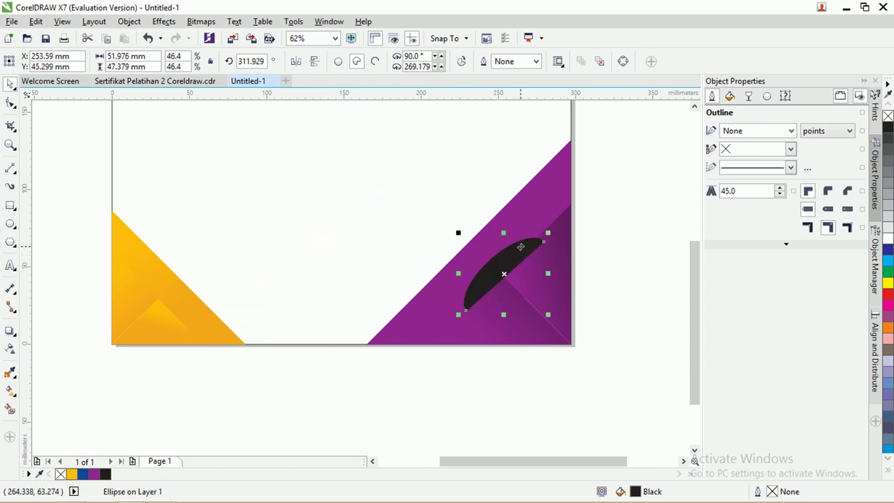
scroll(505, 273, "up", 2)
scroll(538, 269, "down", 1)
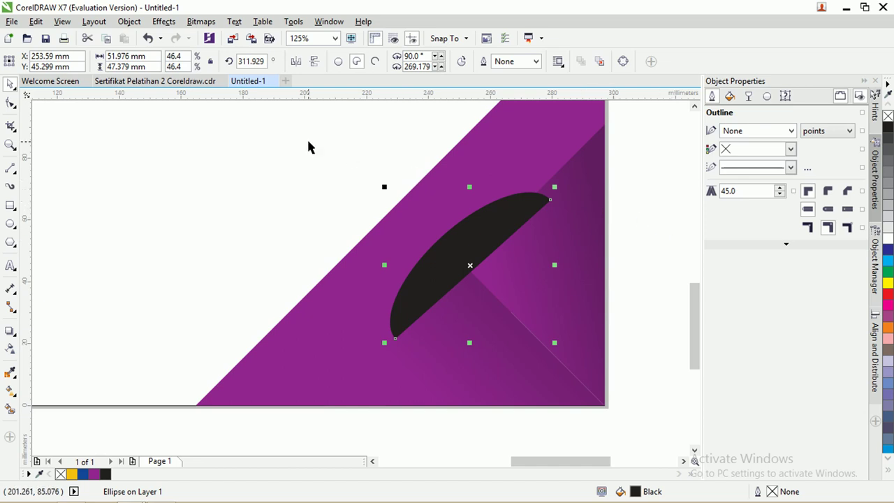
Give the black half-ellipse a uniform transparency of 50 with the Multiply merge mode
left_click(13, 348)
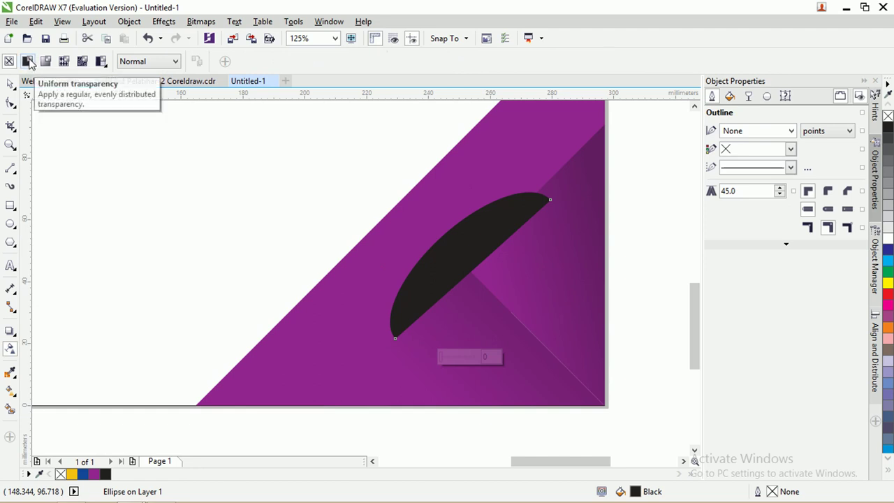
left_click(28, 62)
left_click(153, 61)
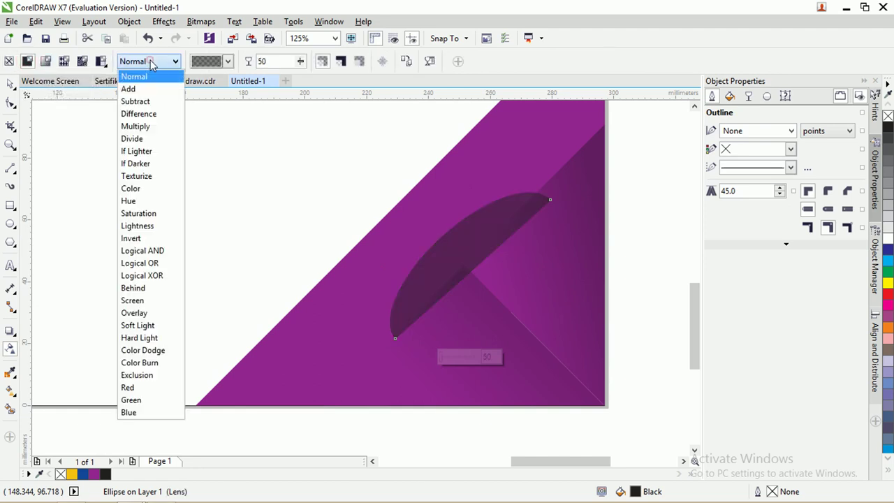
left_click(155, 127)
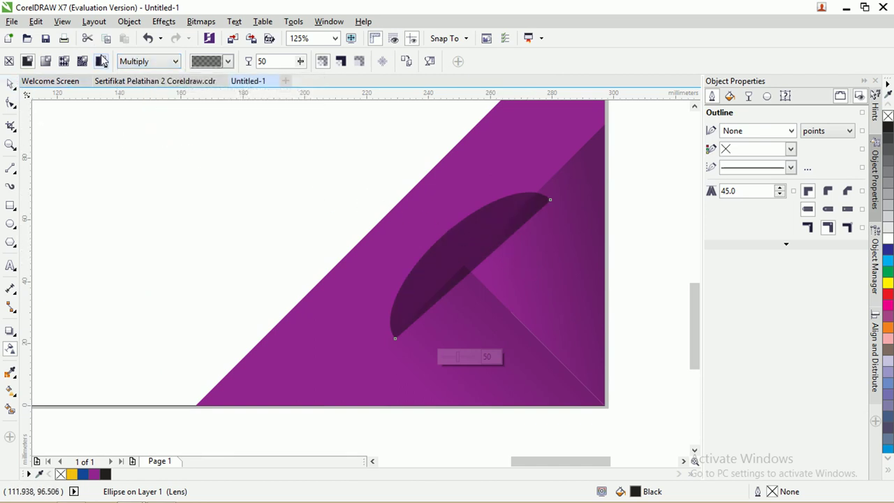
left_click(200, 22)
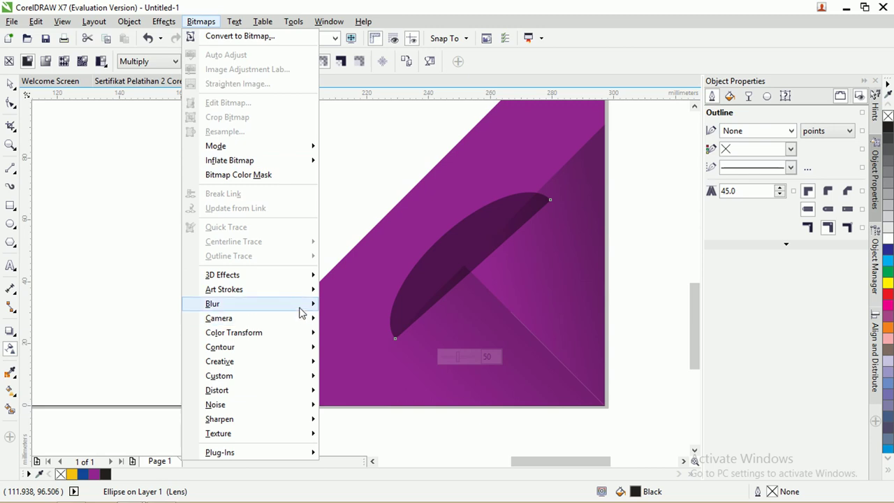
mouse_move(295, 305)
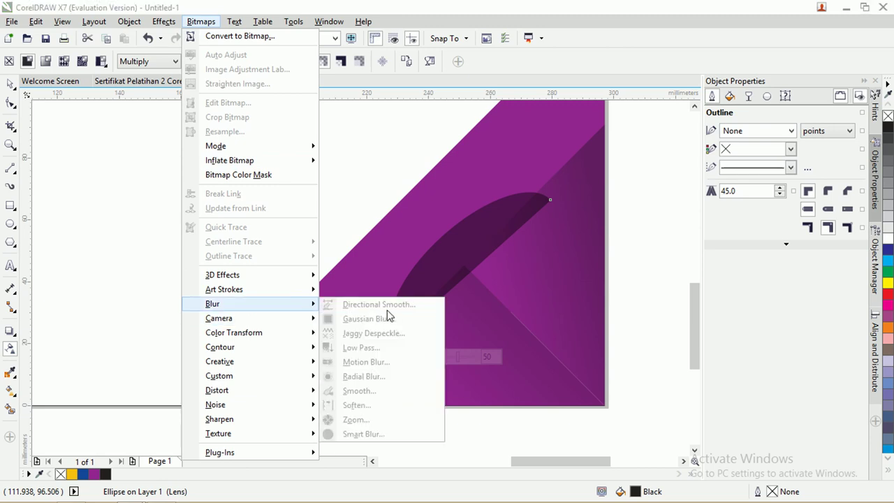
left_click(458, 238)
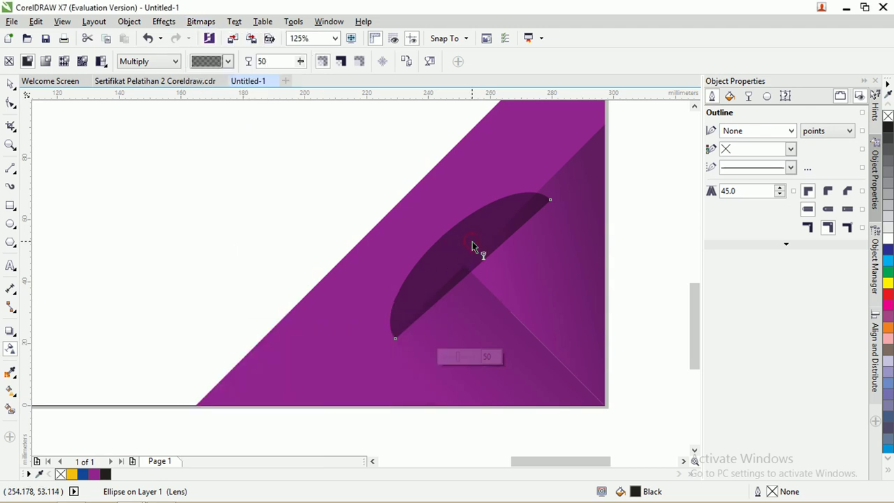
Convert the transparent half-ellipse to a 96 dpi CMYK Color (32-bit) bitmap with anti-aliasing and a transparent background
left_click(192, 24)
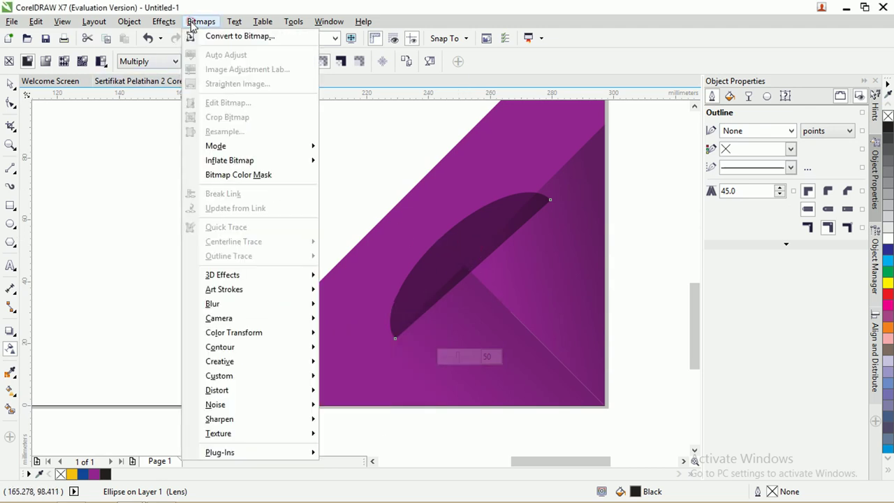
left_click(192, 38)
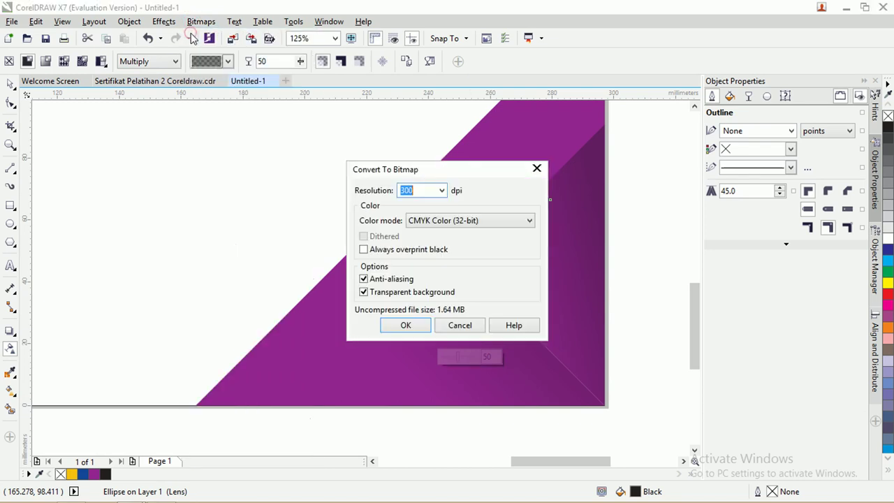
left_click_drag(377, 170, 166, 132)
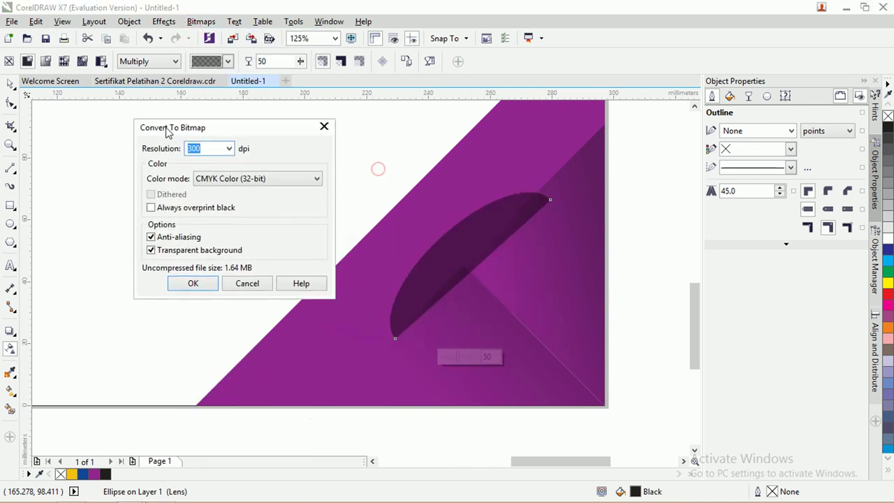
left_click(228, 148)
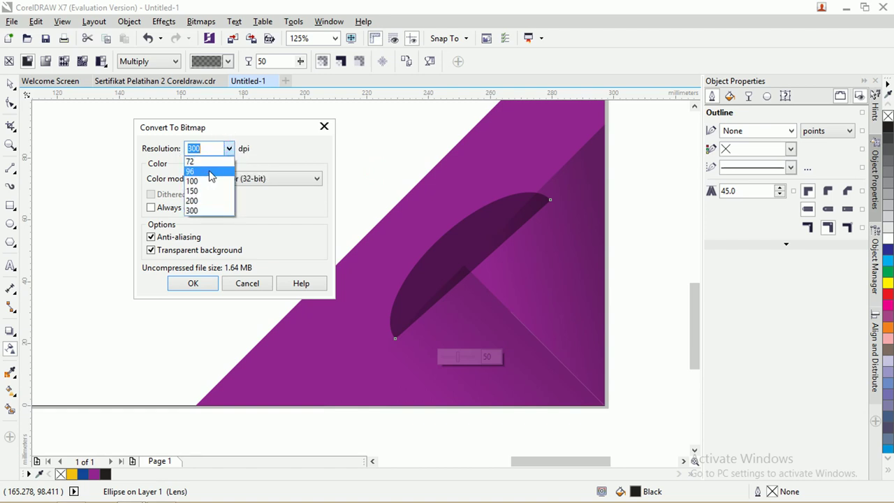
left_click(211, 172)
left_click_drag(235, 129, 226, 130)
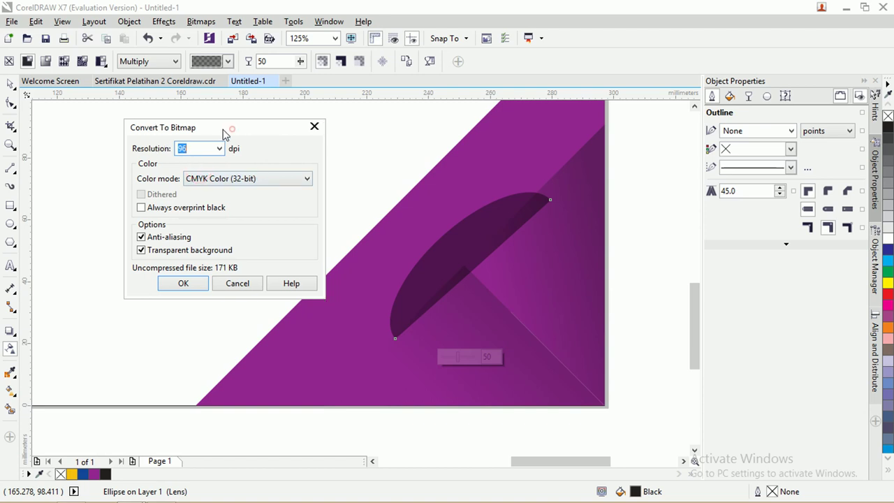
left_click(183, 283)
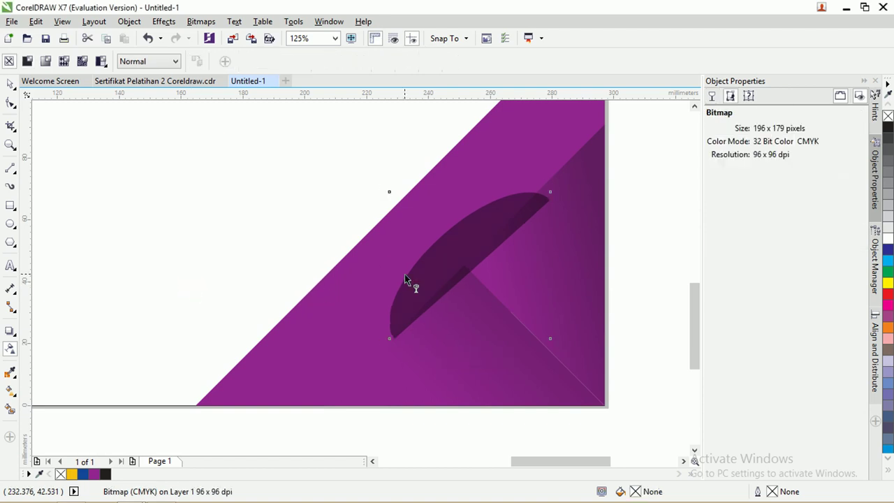
Apply a Gaussian Blur with a radius of 8.4 pixels to the half-ellipse bitmap
left_click(207, 23)
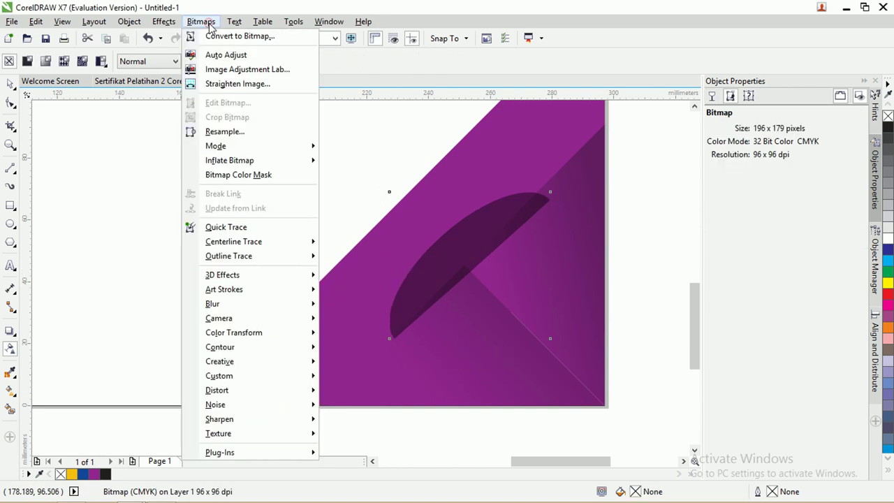
left_click(254, 303)
left_click(398, 319)
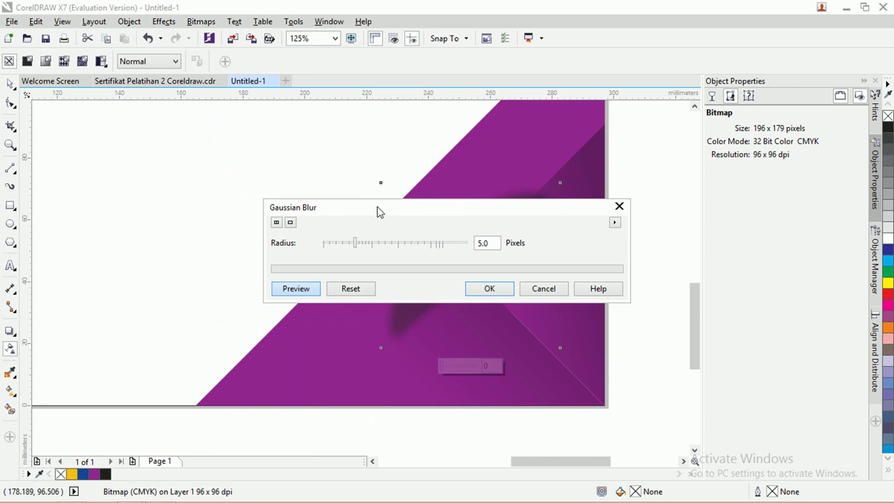
left_click_drag(378, 209, 676, 178)
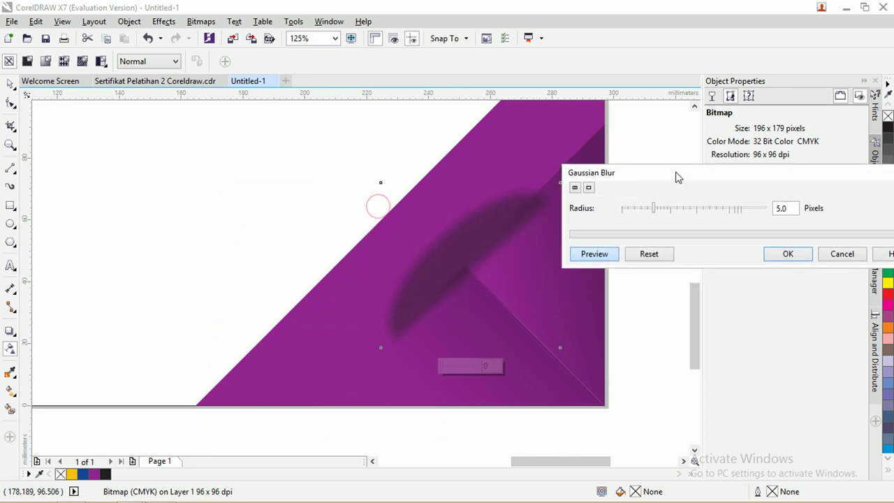
left_click(665, 208)
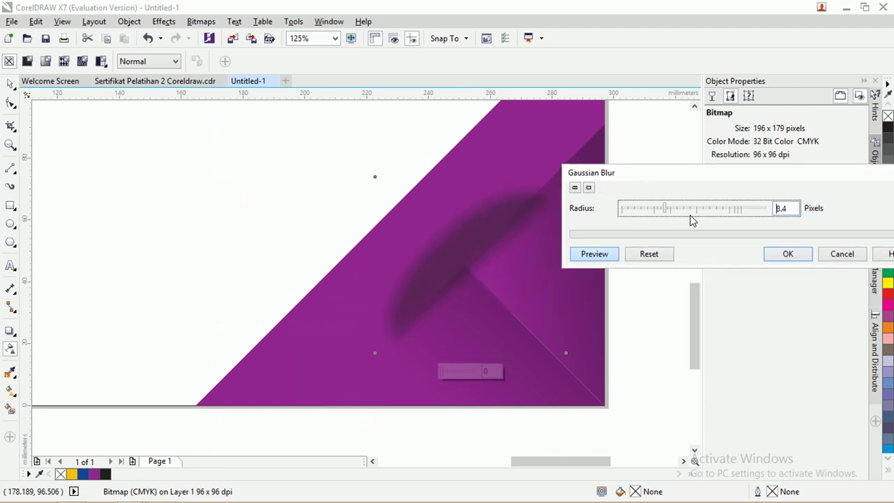
left_click_drag(723, 187, 677, 186)
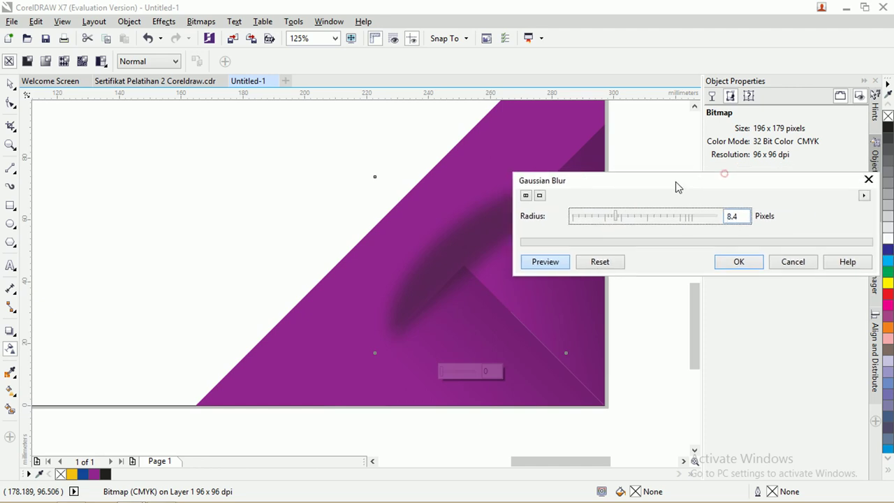
left_click(742, 260)
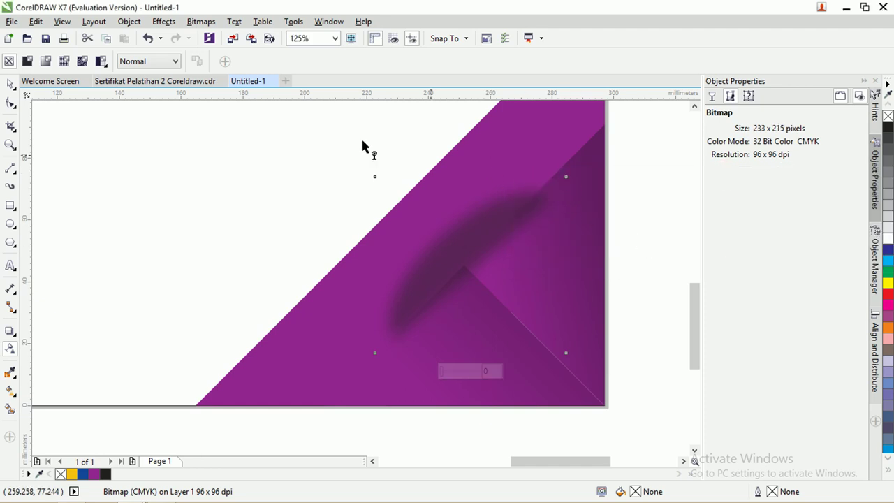
Set the blurred half-ellipse's transparency merge mode to Multiply and deselect it
left_click(142, 61)
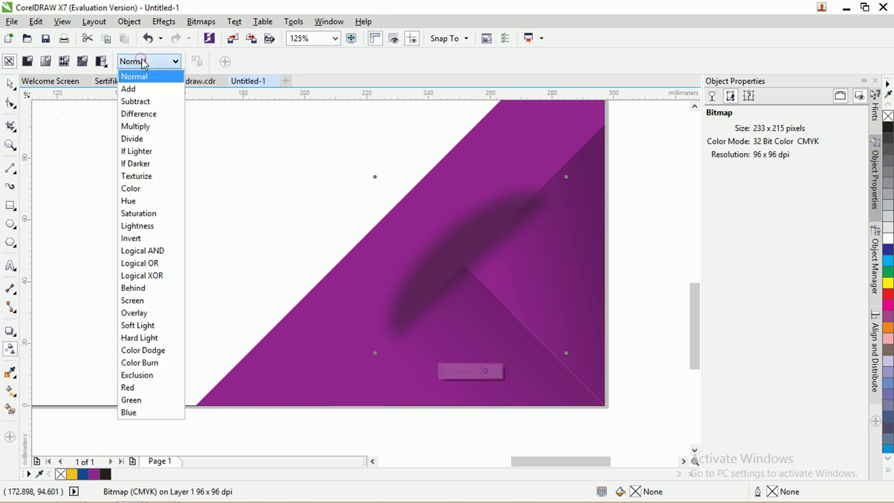
left_click(152, 126)
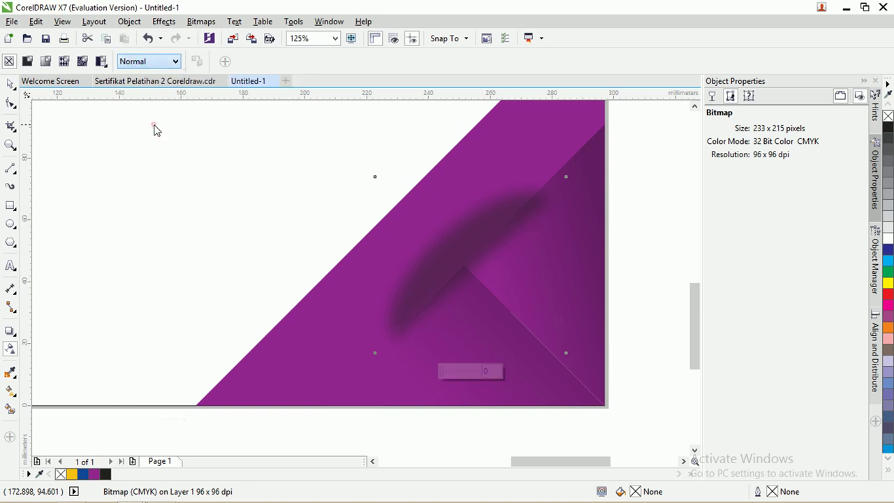
left_click(10, 83)
left_click(208, 178)
Enlarge the blurred shadow proportionally to about 136% and rotate it to about 3°
scroll(321, 232, "down", 2)
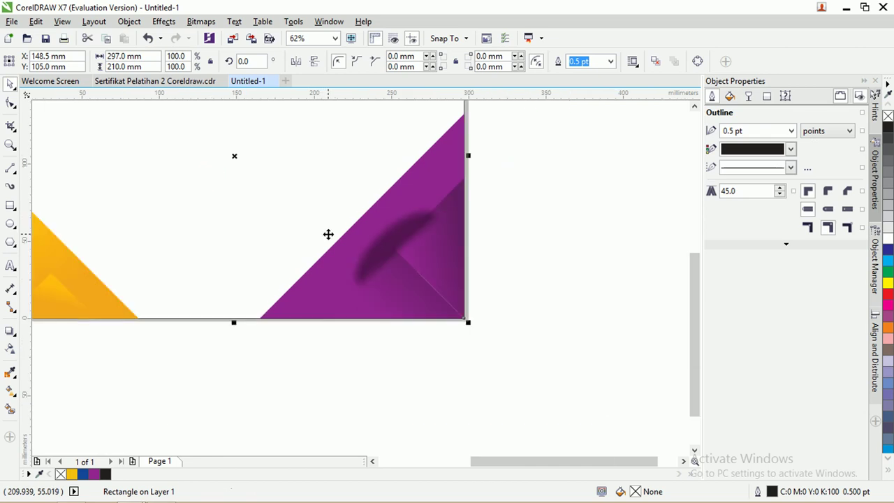
left_click(393, 242)
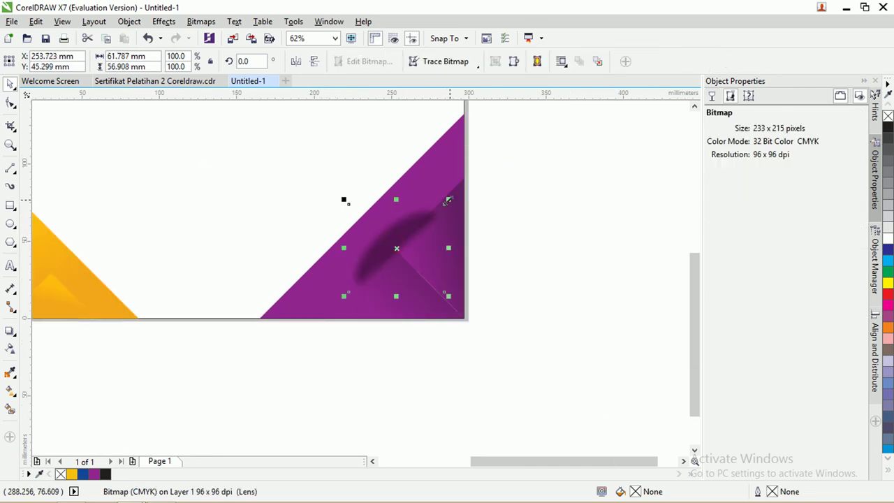
left_click_drag(448, 200, 414, 235)
left_click(423, 216)
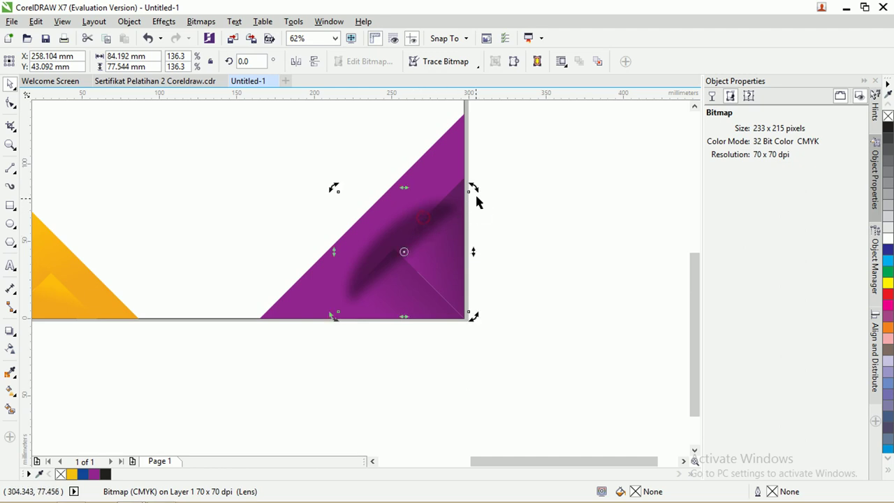
left_click_drag(473, 187, 475, 185)
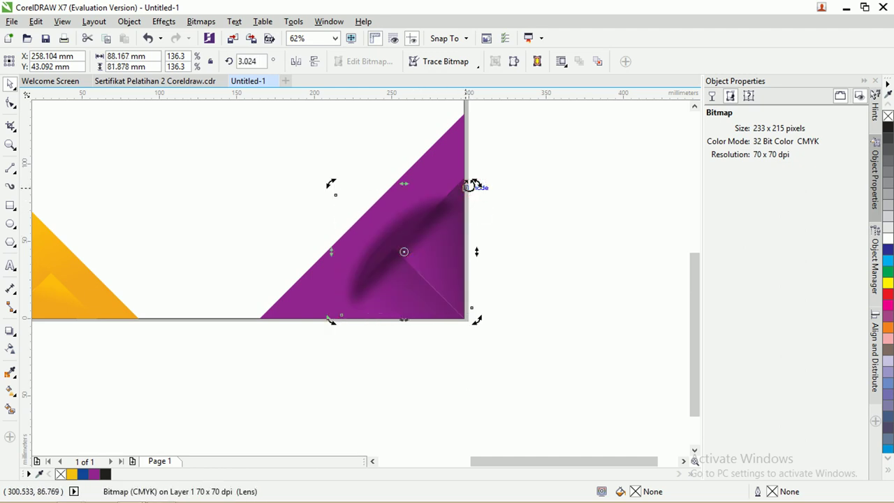
Send the shadow behind the inner purple triangles and shift it so only its soft edge shows along their diagonal
left_click_drag(473, 186, 473, 184)
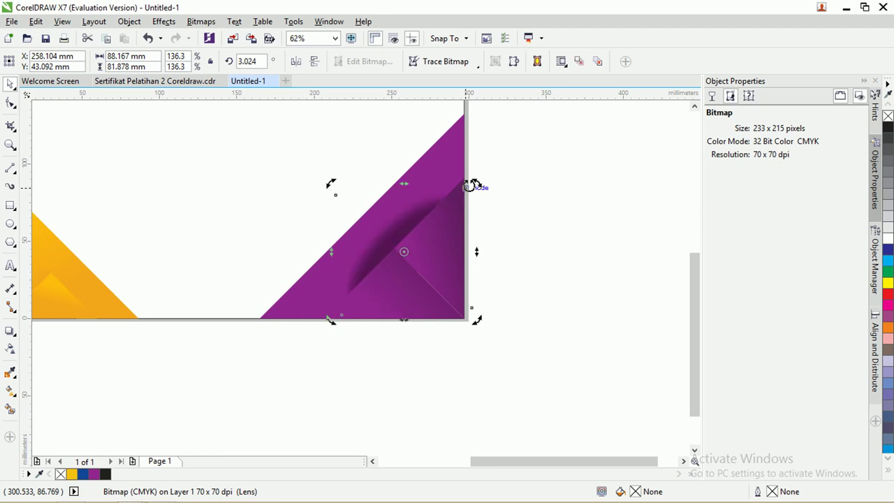
left_click_drag(474, 185, 469, 184)
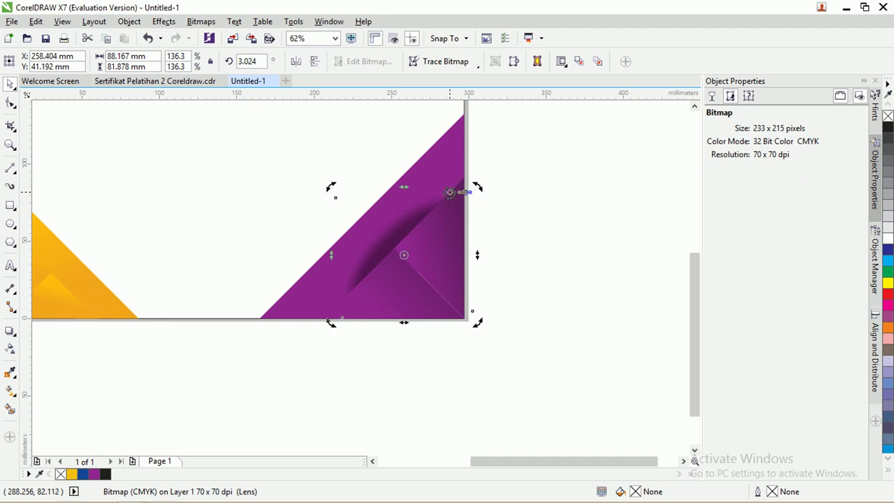
left_click(411, 222)
left_click_drag(411, 222, 413, 225)
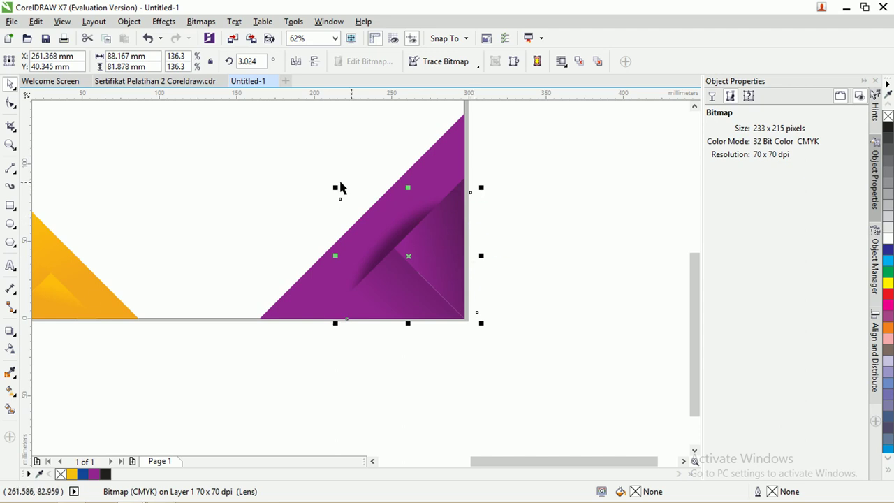
Resize the inner shadow to about 94 mm wide and 80 mm high, flattening it against the diagonal fold
left_click_drag(481, 187, 501, 170)
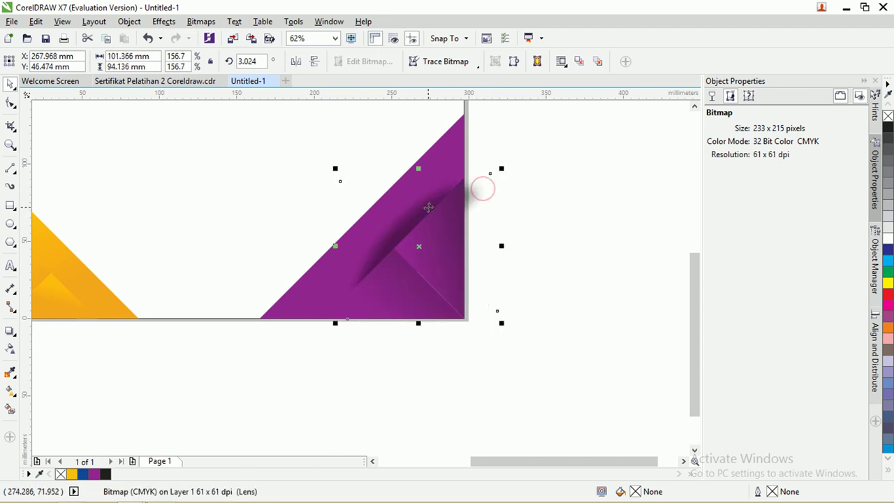
left_click_drag(420, 208, 408, 217)
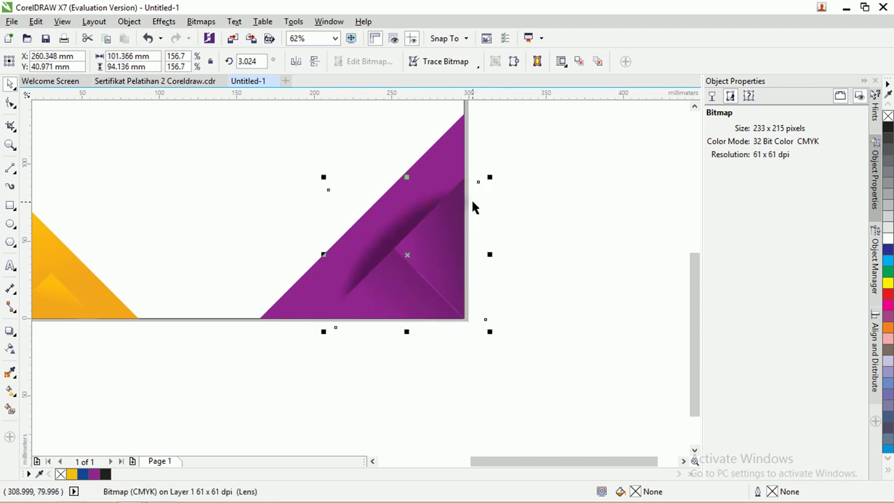
mouse_move(328, 183)
left_mouse_down()
mouse_move(353, 193)
mouse_move(339, 193)
left_mouse_up()
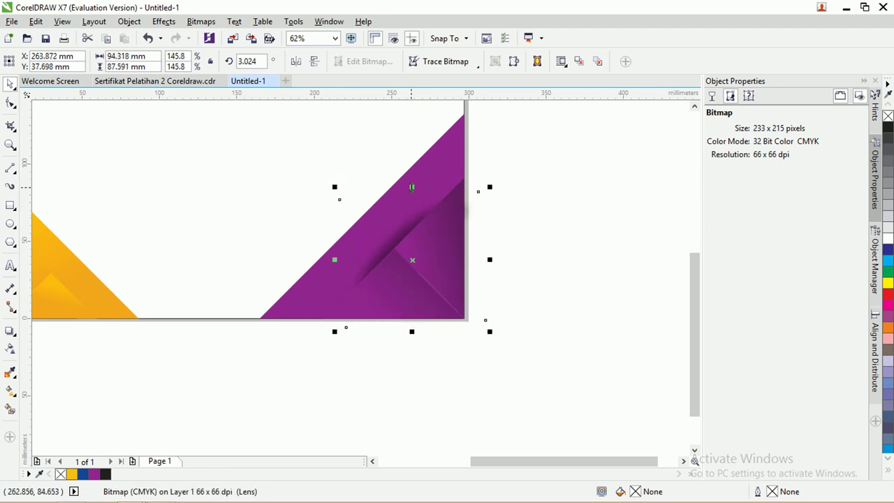
left_click_drag(412, 187, 412, 199)
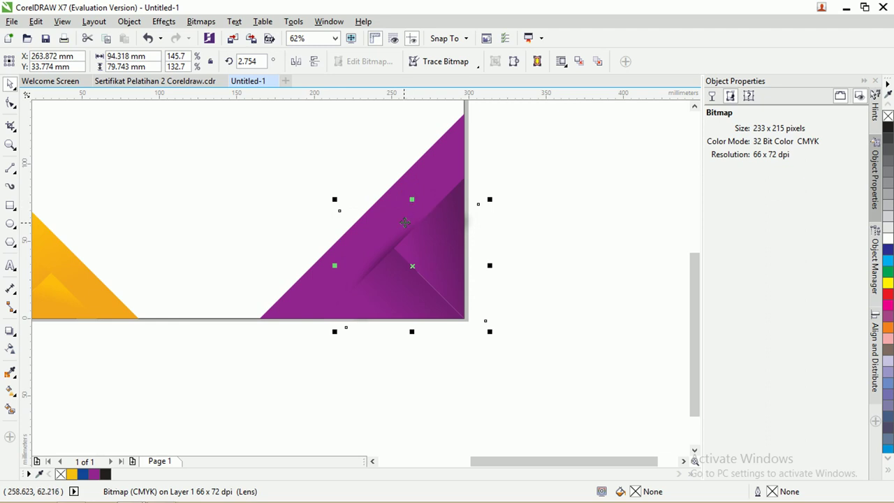
Nudge the inner shadow up and slightly left so it shows softly along the diagonal edge above the inner triangle's peak
key("Up")
key("Up")
key("Up")
key("Left")
key("Up")
key("Up")
key("Up")
key("Up")
key("Up")
key("Up")
key("Up")
key("Up")
key("Up")
key("Up")
key("Up")
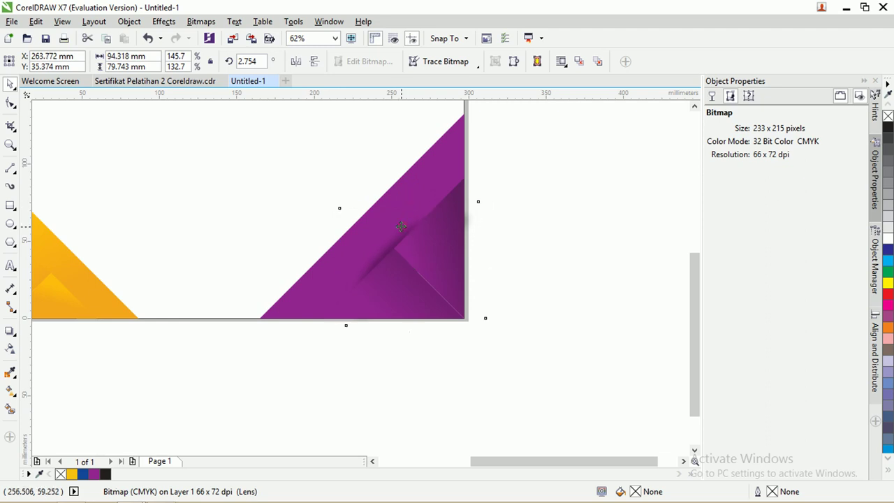
left_click_drag(404, 225, 399, 224)
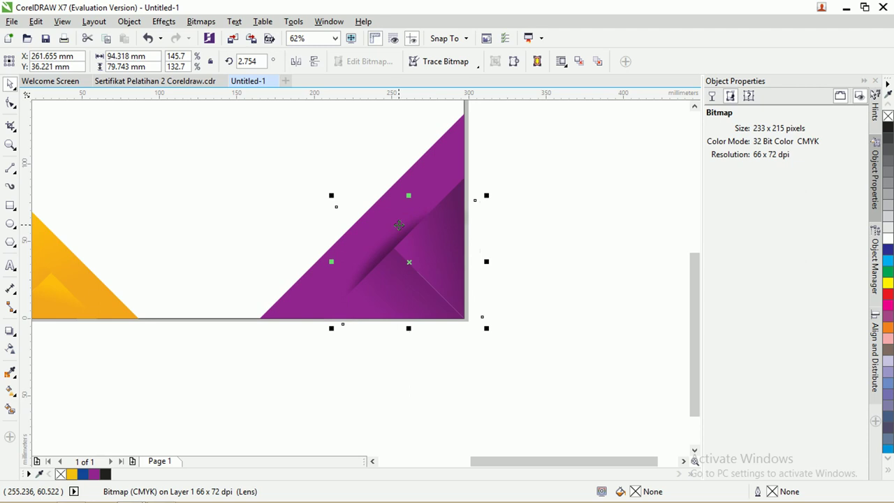
Trim the inner shadow's bitmap boundary to the page's right and bottom edges by moving its corner nodes
left_click(10, 103)
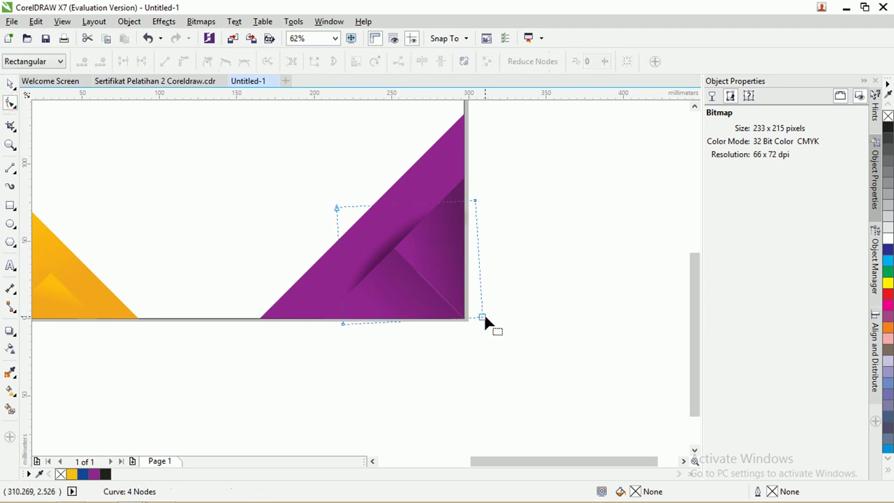
mouse_move(481, 318)
left_mouse_down()
mouse_move(455, 316)
mouse_move(465, 319)
left_mouse_up()
left_click_drag(342, 323, 342, 319)
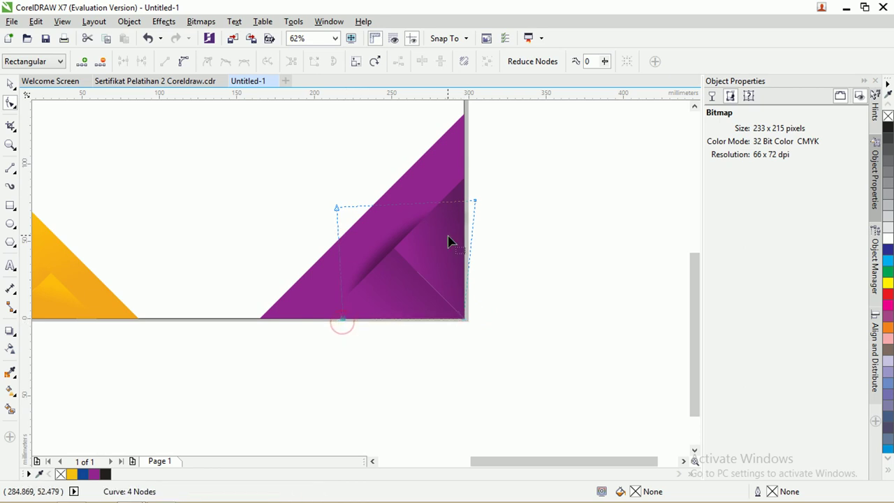
left_click_drag(474, 203, 465, 201)
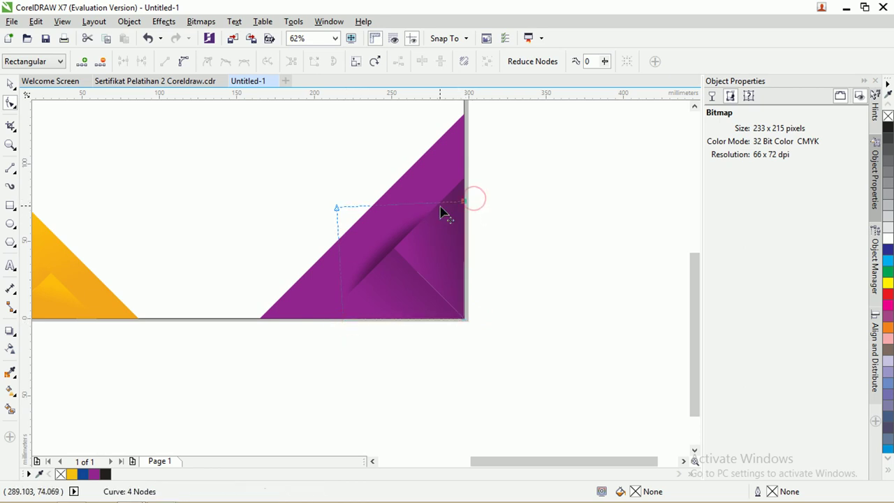
left_click(10, 85)
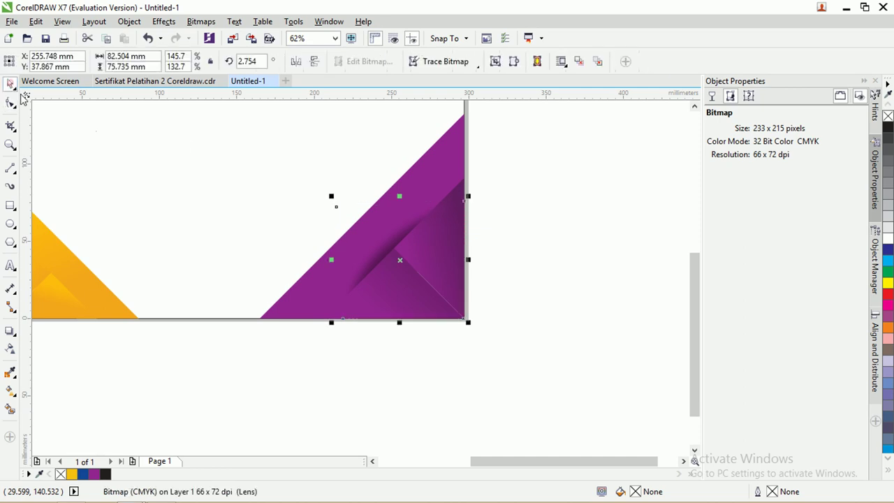
Place a copy of the inner shadow across the outer diagonal edge of the large purple triangle
left_click(556, 241)
left_click(403, 235)
left_click_drag(403, 235, 359, 194)
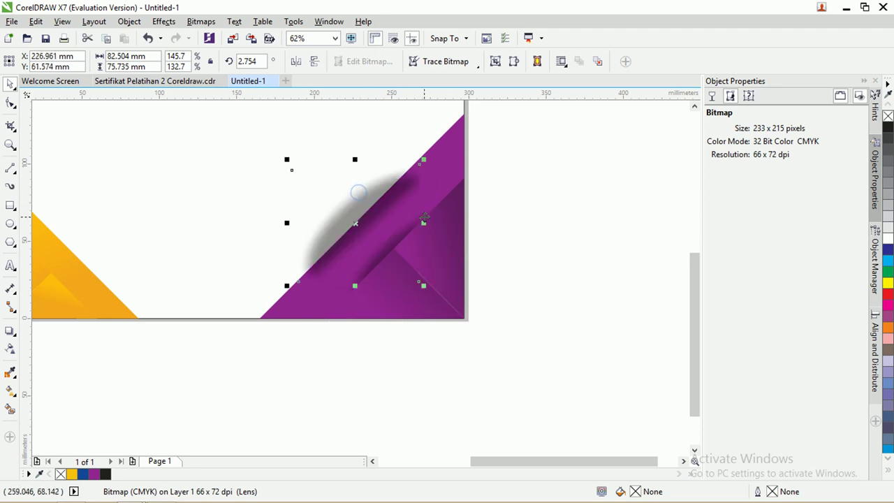
Enlarge the copied shadow to about 107 by 110 mm and place it behind the large purple triangle along its diagonal edge
left_click_drag(424, 286, 464, 322)
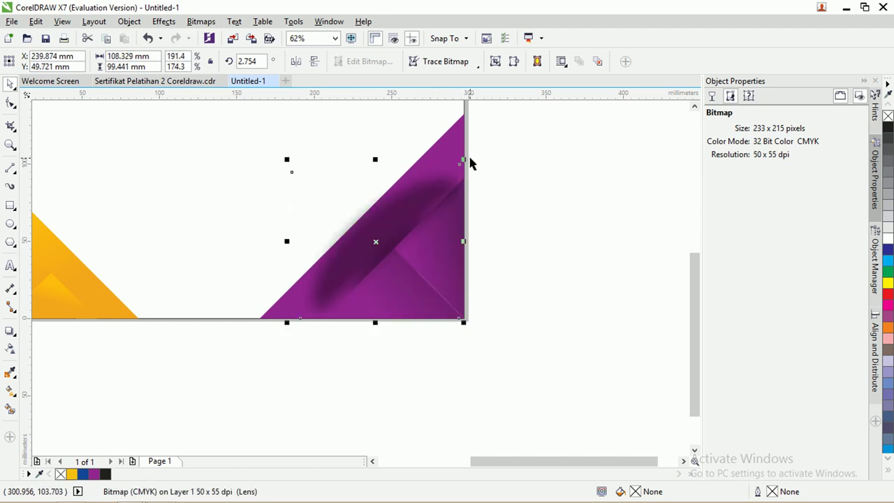
left_click_drag(291, 155, 275, 149)
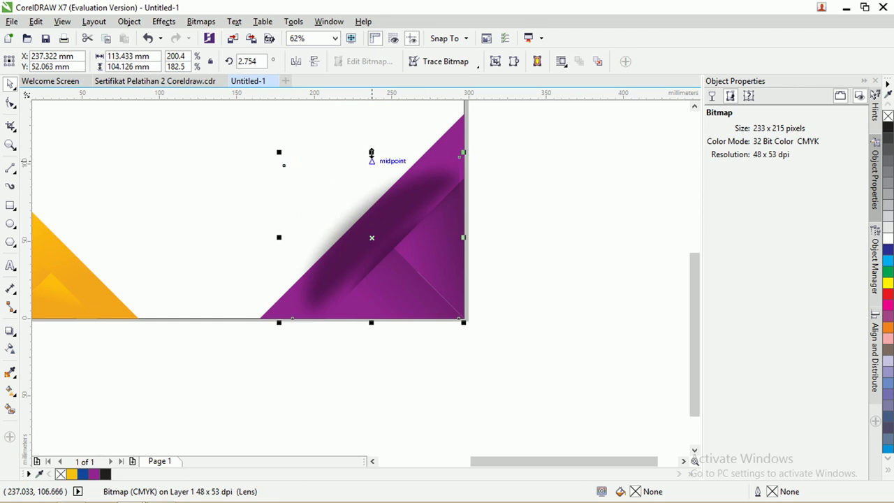
left_click_drag(370, 151, 375, 133)
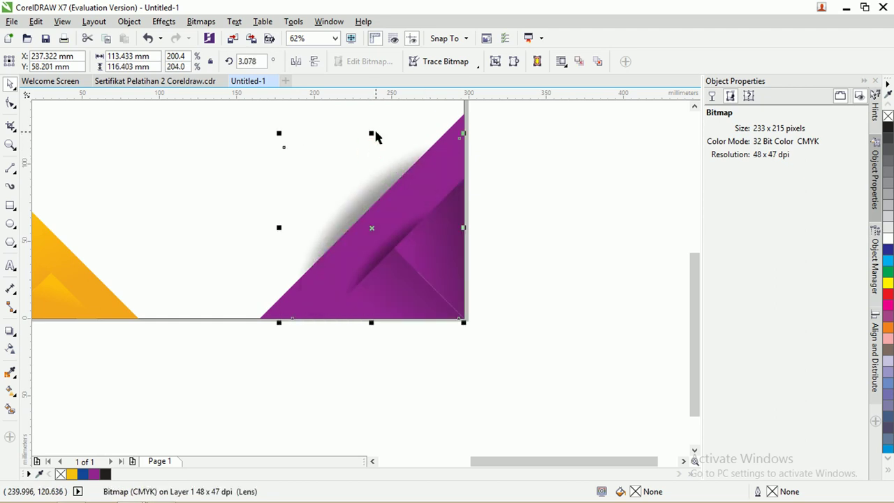
left_click_drag(278, 132, 285, 142)
left_click_drag(367, 196, 359, 197)
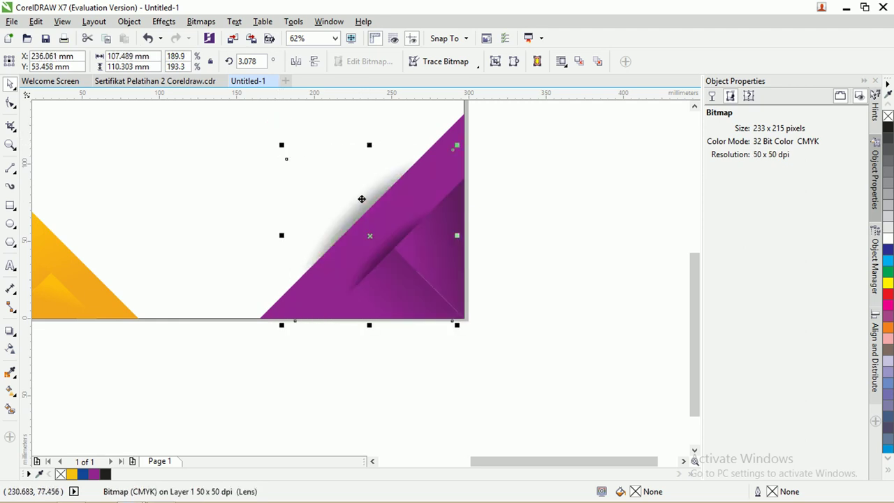
left_click(553, 221)
Copy the outer shadow to the yellow corner, mirror it horizontally, and place it behind the yellow triangle along its diagonal edge
scroll(486, 236, "down", 2)
left_click(421, 215)
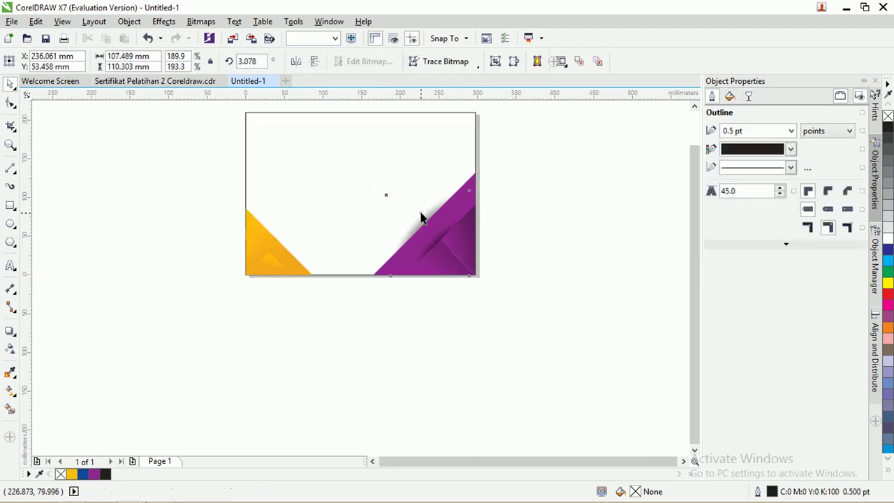
left_click_drag(422, 214, 291, 217)
scroll(290, 214, "up", 2)
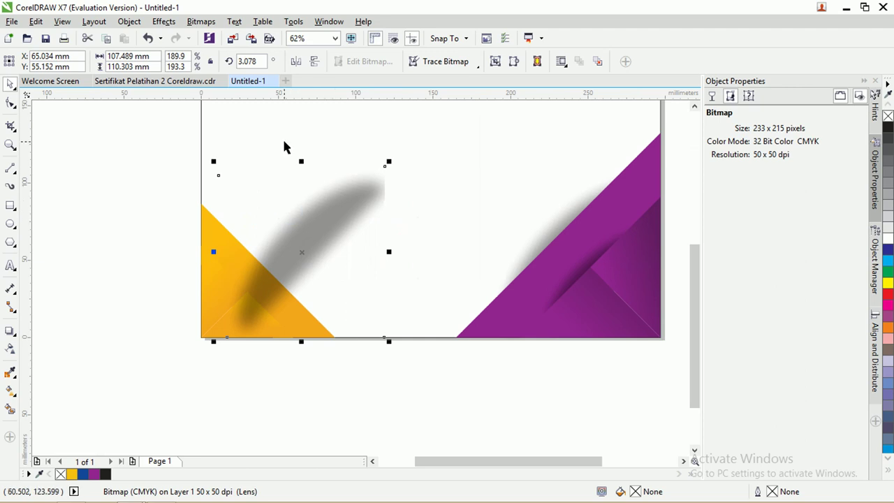
left_click(296, 61)
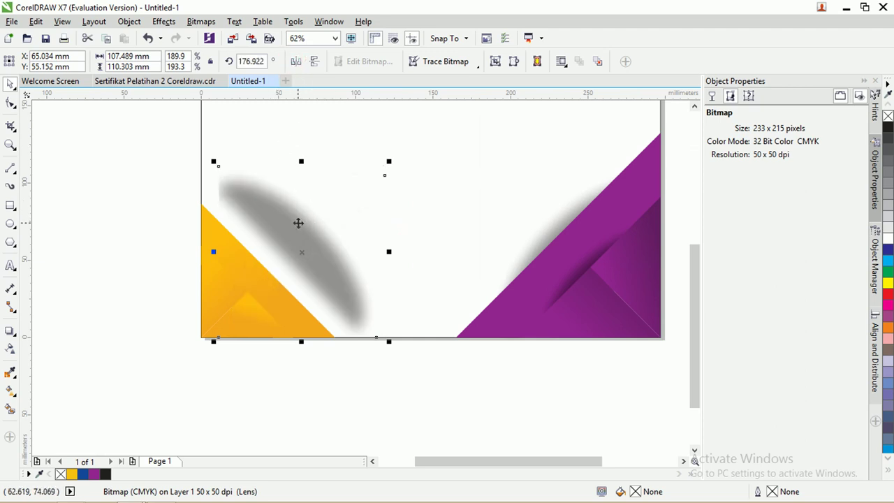
left_click_drag(298, 222, 276, 228)
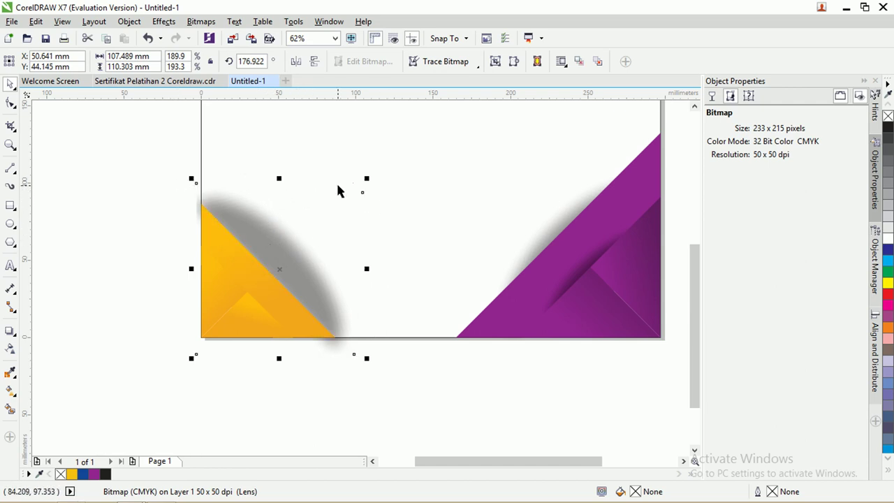
Shrink the yellow corner's outer shadow to about 76 mm wide along the diagonal edge and trim its lower boundary to the page edge
left_click_drag(366, 178, 330, 224)
left_click_drag(279, 259, 277, 255)
left_click(11, 105)
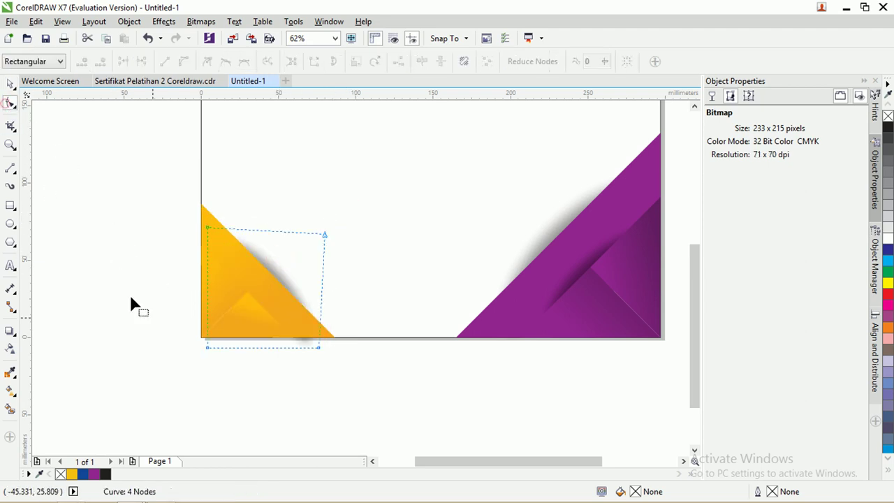
left_click_drag(305, 370, 319, 343)
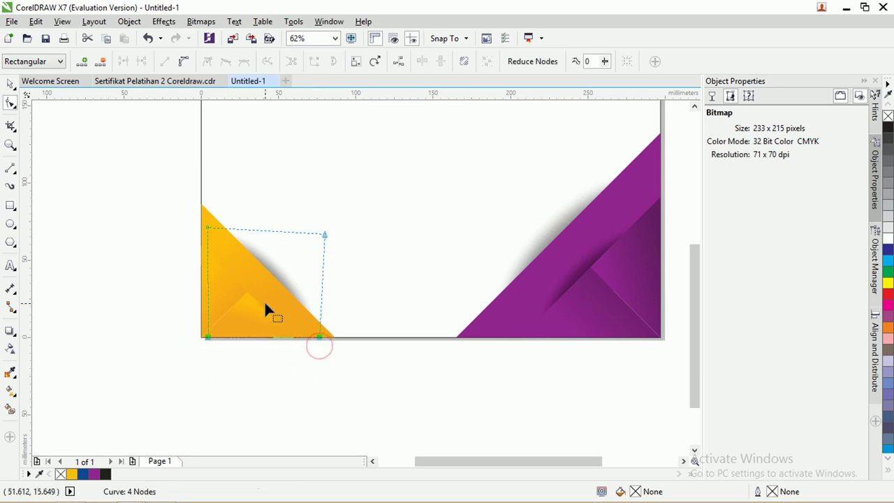
Place a copy of the yellow corner's outer shadow across the diagonal edge of the small inner yellow triangle
left_click(10, 85)
left_click(274, 253)
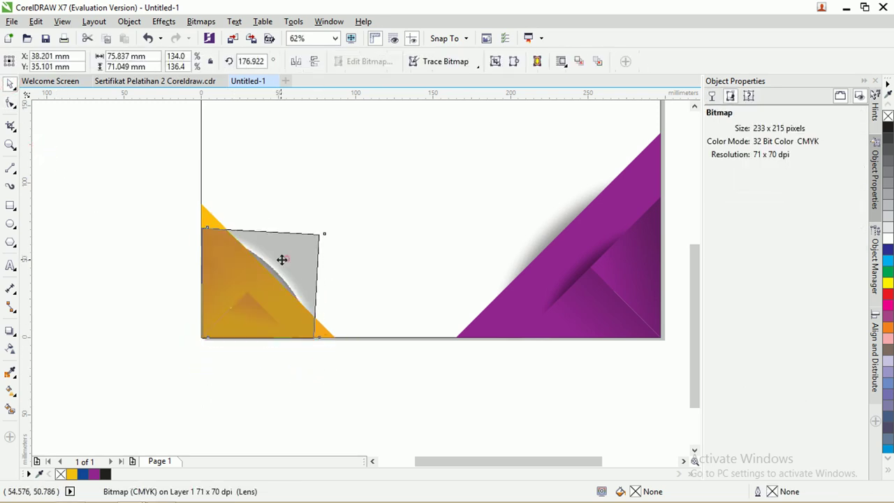
left_click_drag(281, 259, 247, 284)
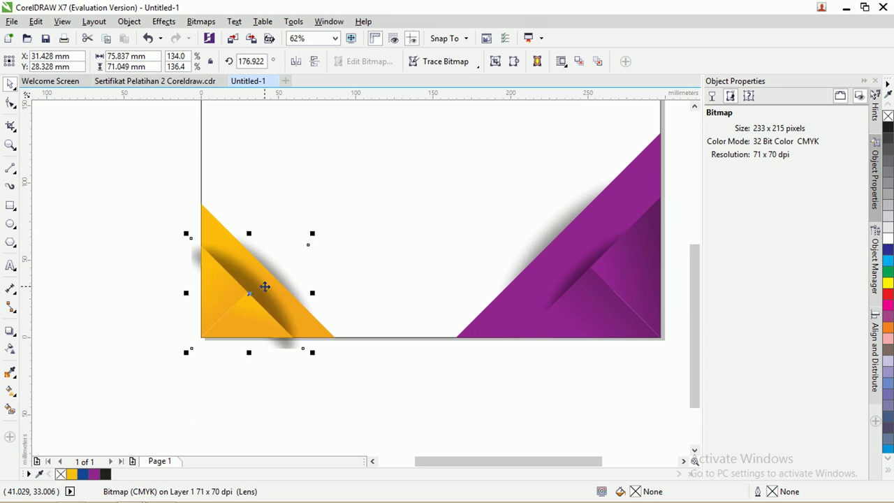
Shrink the inner shadow copy to about 50 by 47 mm and fit it along the small yellow triangle's diagonal edge
left_click_drag(186, 233, 211, 258)
left_click_drag(256, 291, 247, 285)
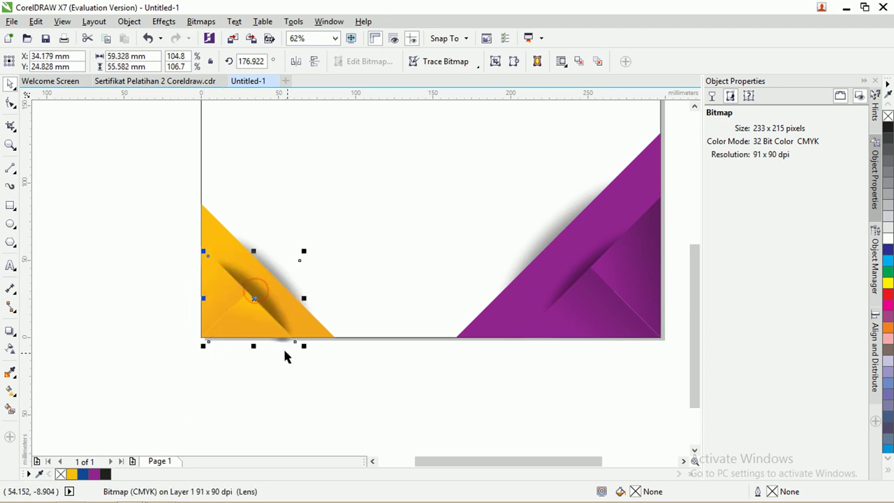
left_click_drag(306, 350, 299, 341)
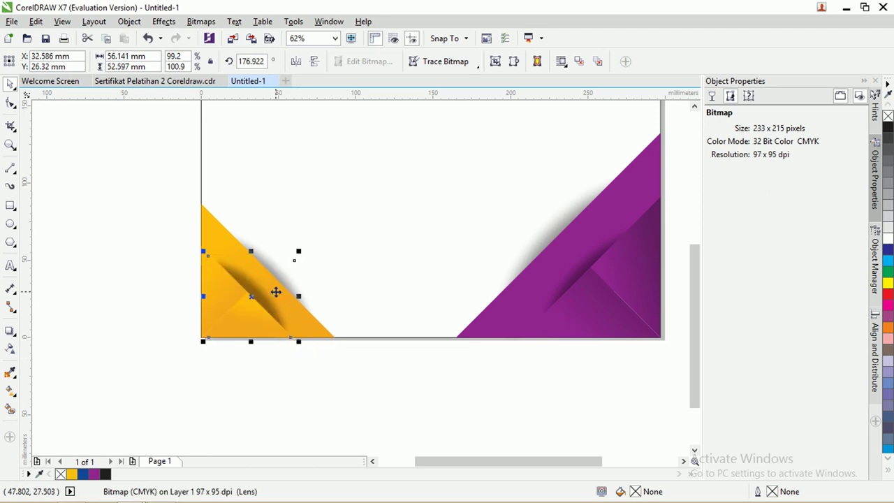
left_click_drag(297, 255, 290, 259)
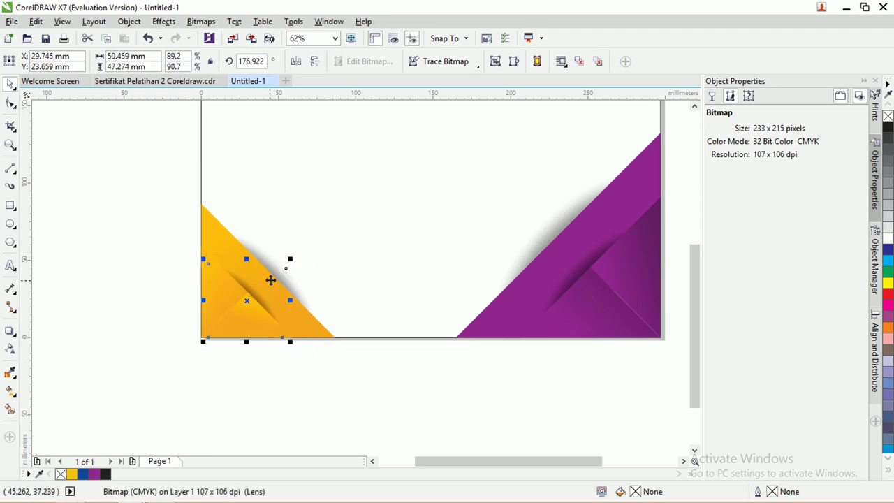
left_click_drag(246, 342, 246, 342)
left_click(288, 361)
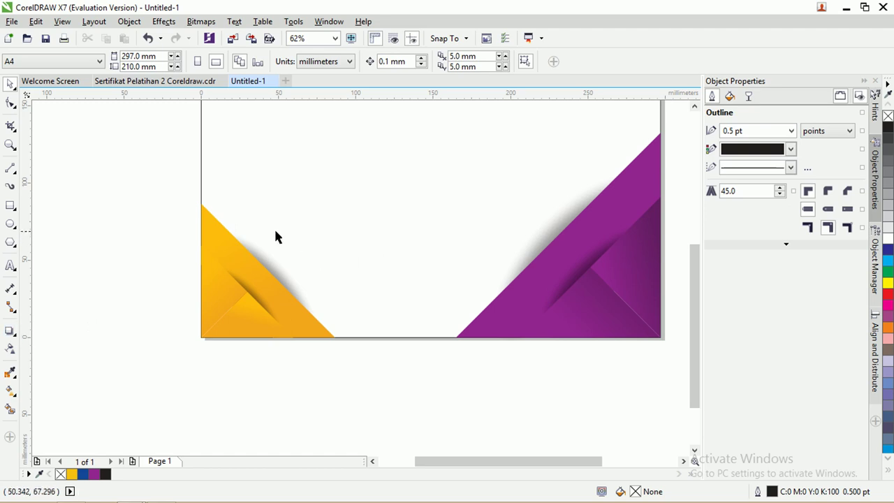
Add a one-step inside contour with an offset of about 4.3 mm to the page-sized rectangle
left_click_drag(697, 267, 704, 229)
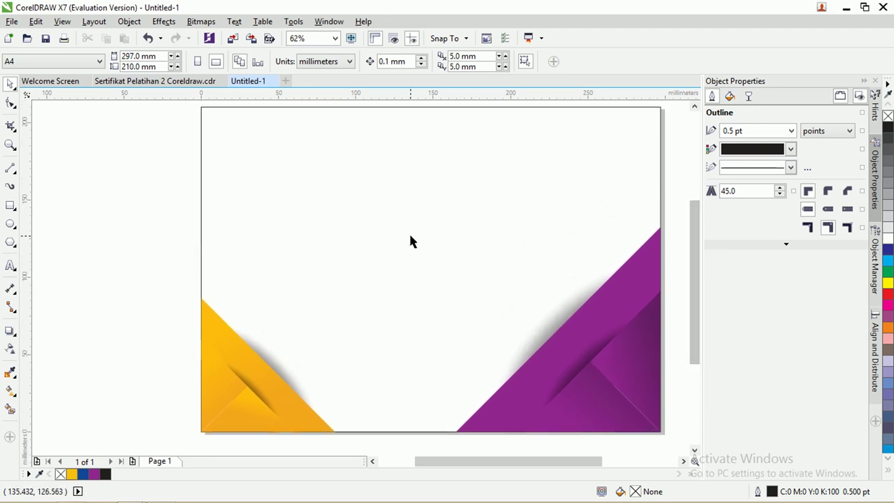
scroll(407, 229, "down", 2)
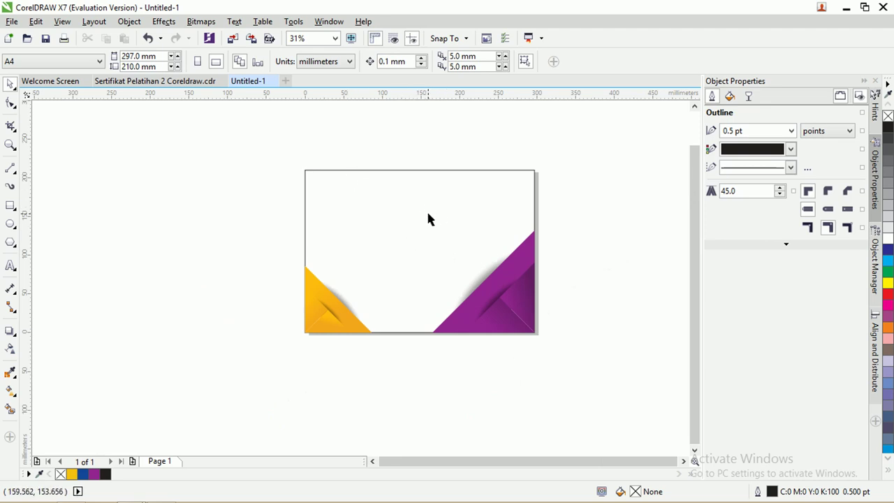
scroll(427, 214, "up", 2)
left_click_drag(447, 455, 474, 457)
left_click_drag(696, 248, 696, 251)
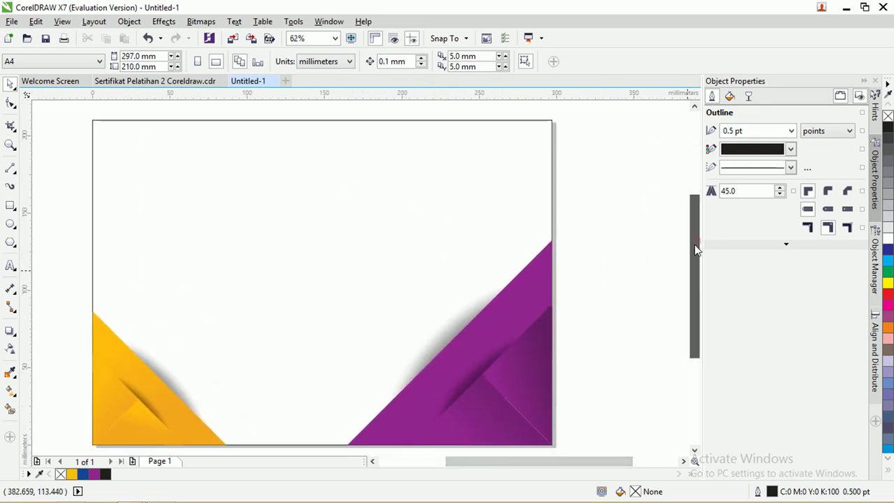
left_click(244, 121)
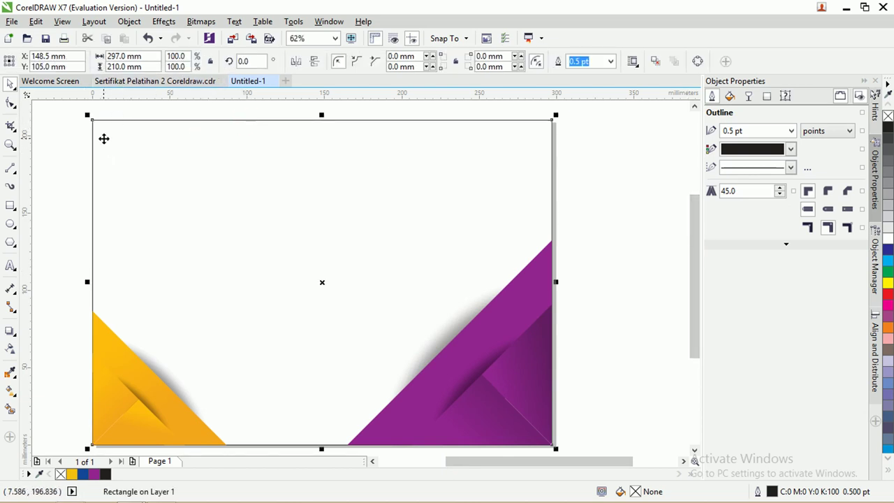
left_click(10, 334)
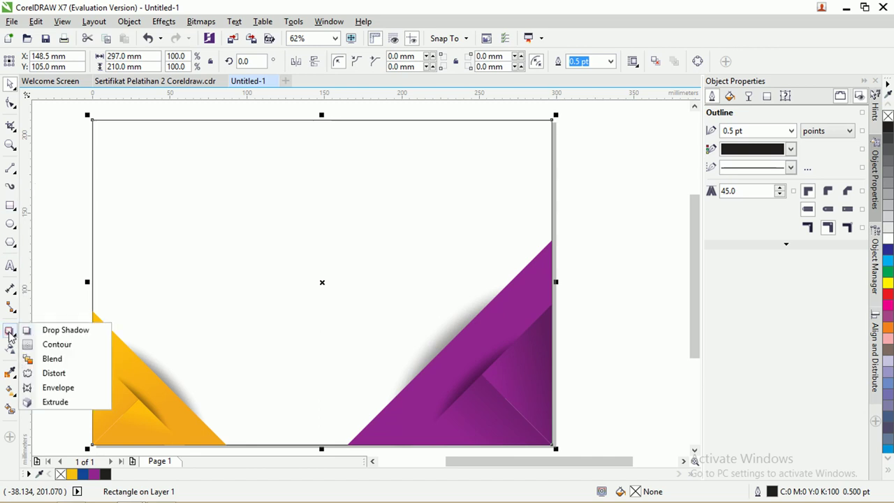
left_click(50, 345)
left_click_drag(95, 125, 102, 132)
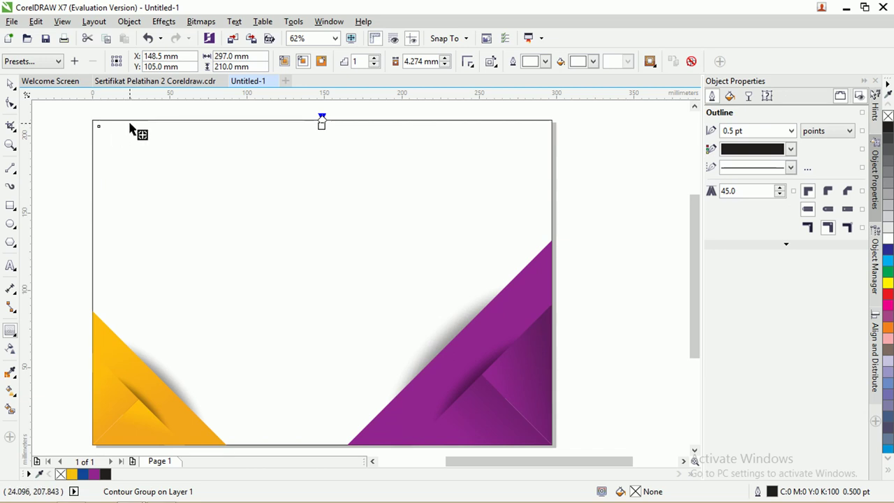
Break the page rectangle's contour group apart into separate objects
right_click(126, 119)
left_click(117, 129)
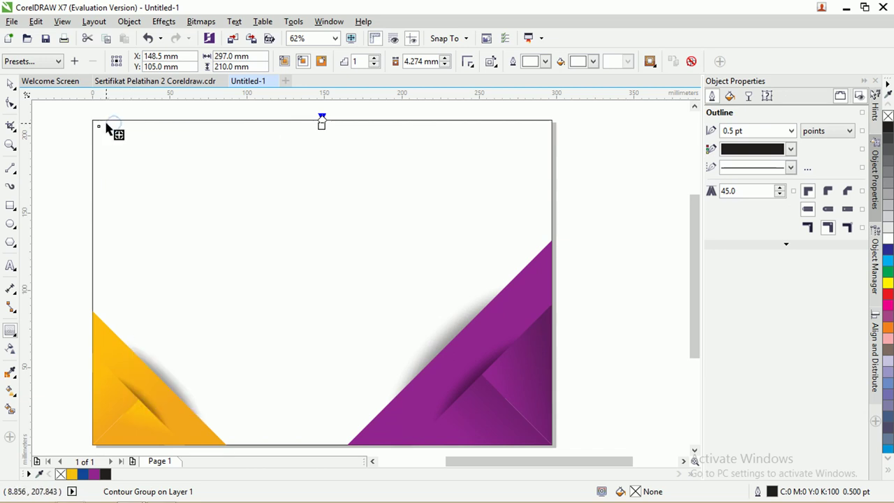
right_click(99, 129)
left_click(99, 130)
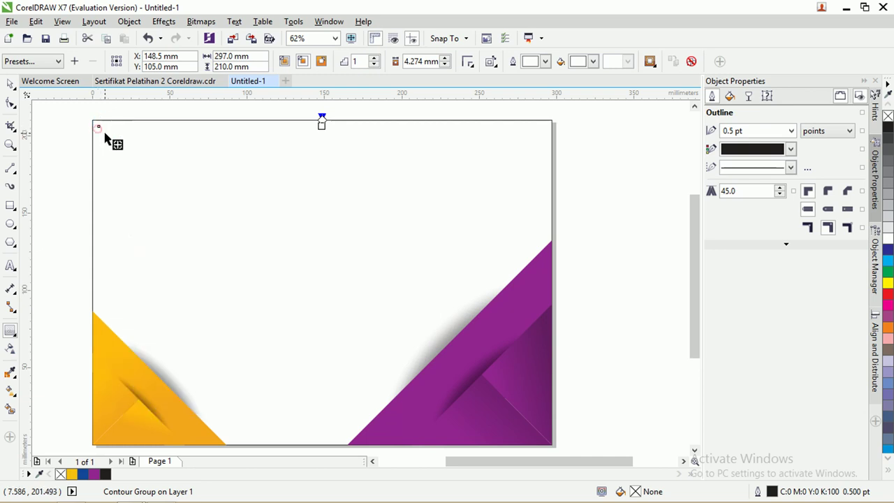
right_click(103, 134)
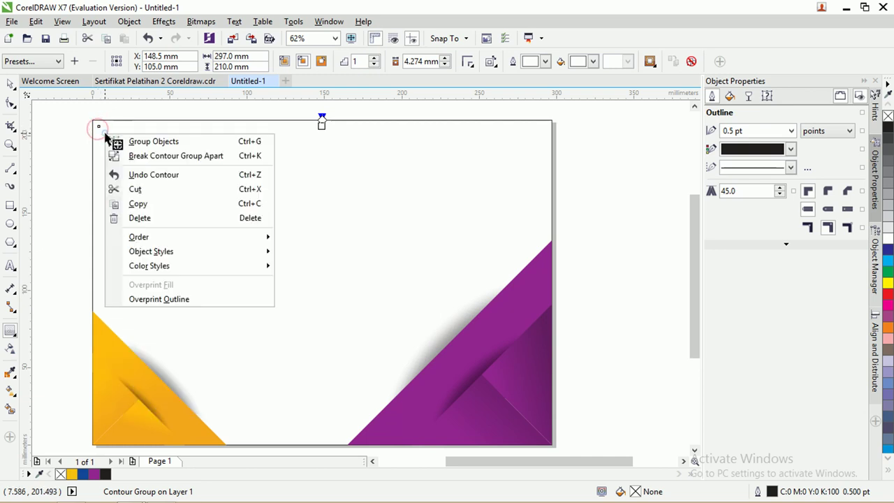
left_click(133, 156)
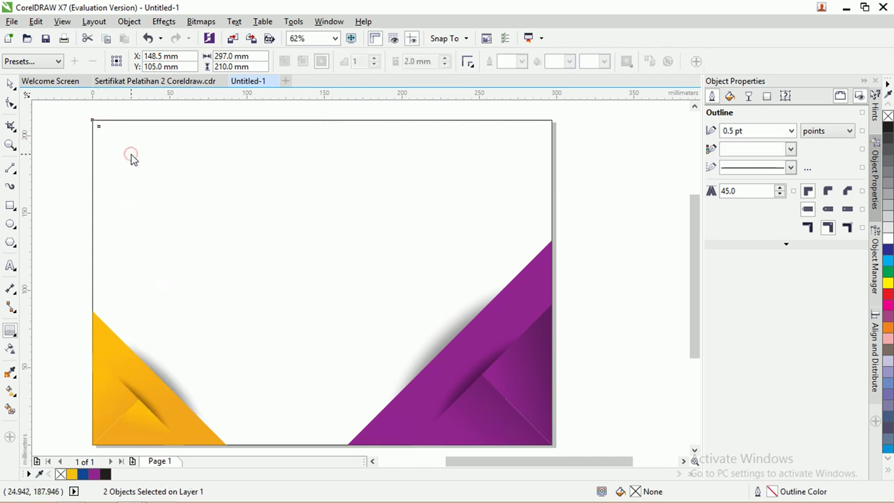
Apply a black outline to both the page rectangle and the separated inner contour rectangle
left_click(11, 83)
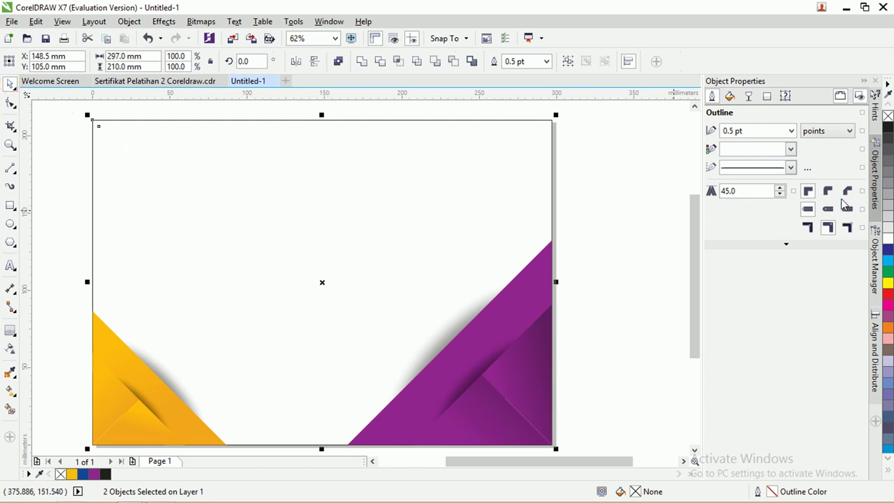
right_click(888, 128)
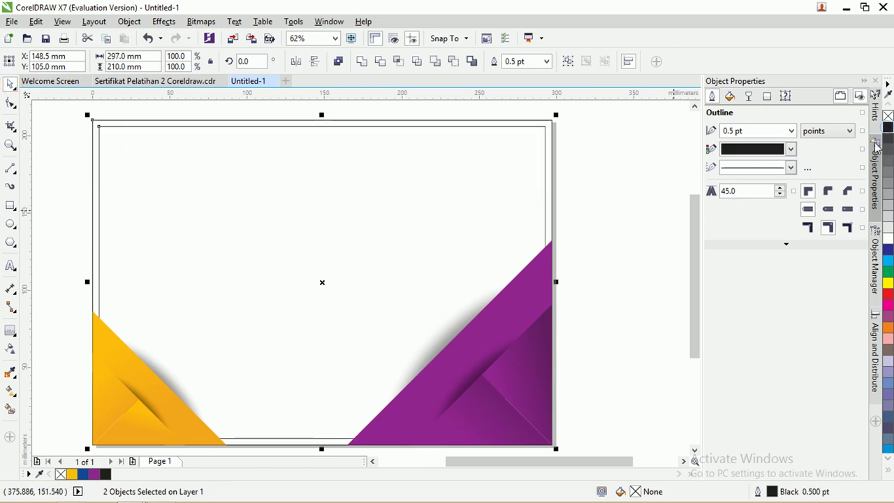
left_click(599, 133)
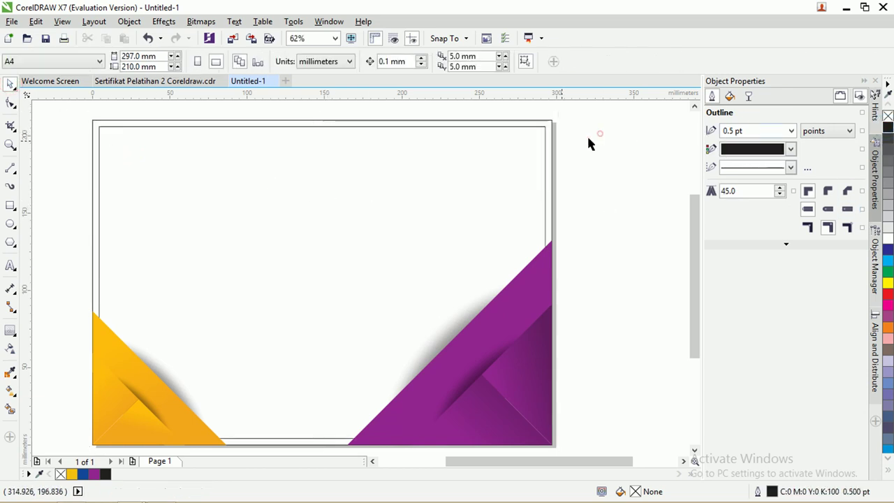
Select the inner contour rectangle and undo its accidental small move
left_click(209, 125)
right_click(209, 126)
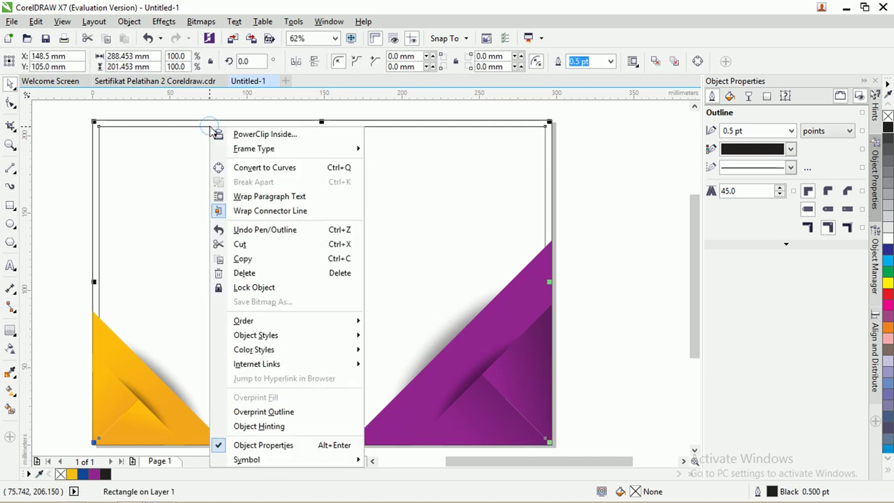
left_click(164, 125)
mouse_move(164, 126)
left_mouse_down()
mouse_move(176, 128)
mouse_move(167, 132)
left_mouse_up()
key("ctrl+z")
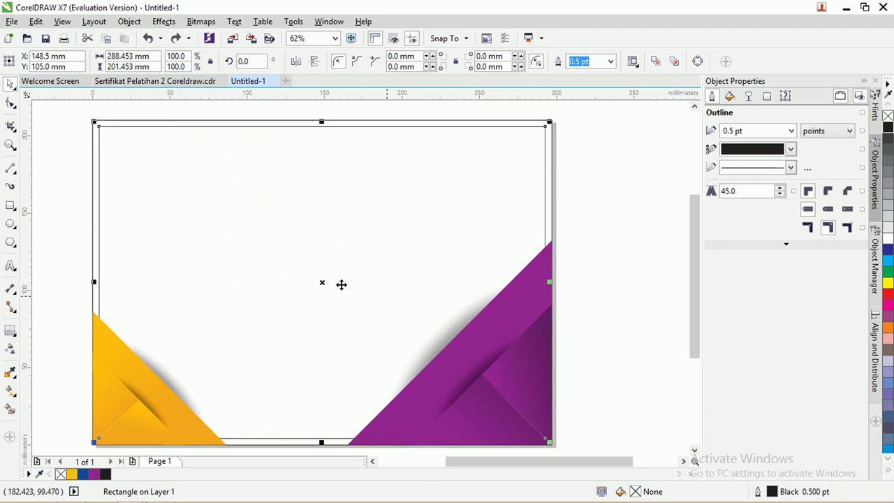
Try outline widths of 2, 3 and 4 pt on the inner contour rectangle
left_click(791, 130)
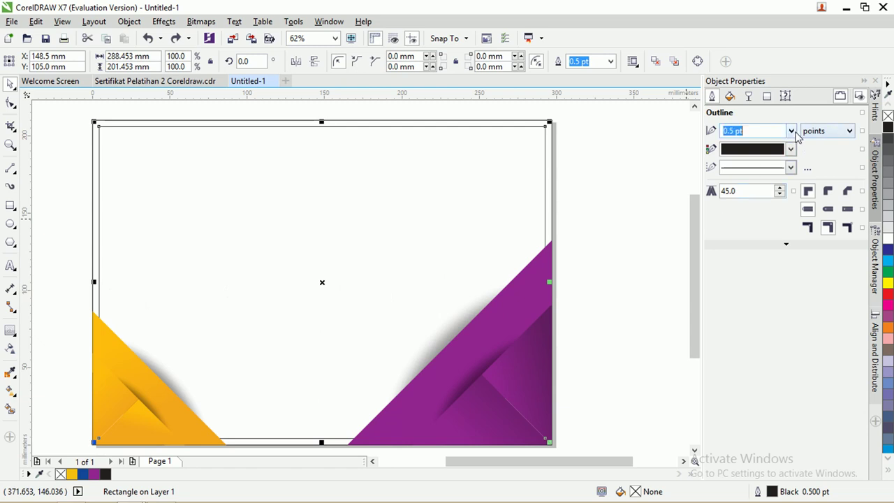
left_click(740, 203)
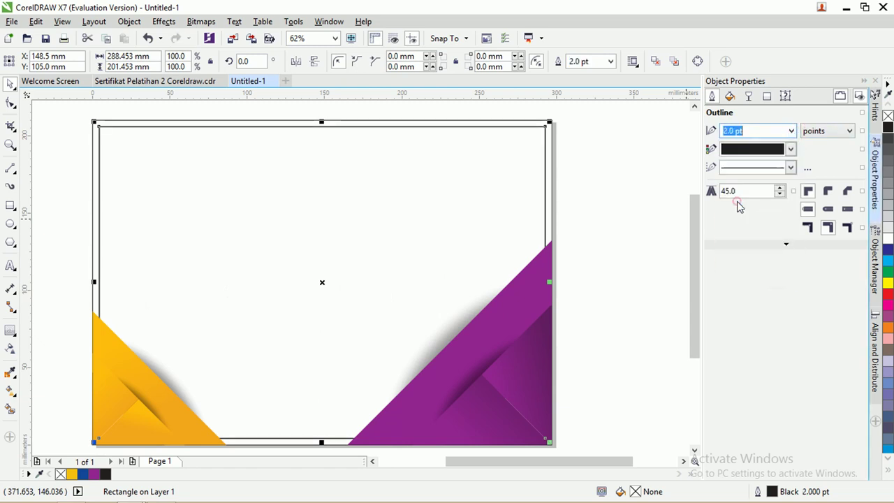
left_click(791, 130)
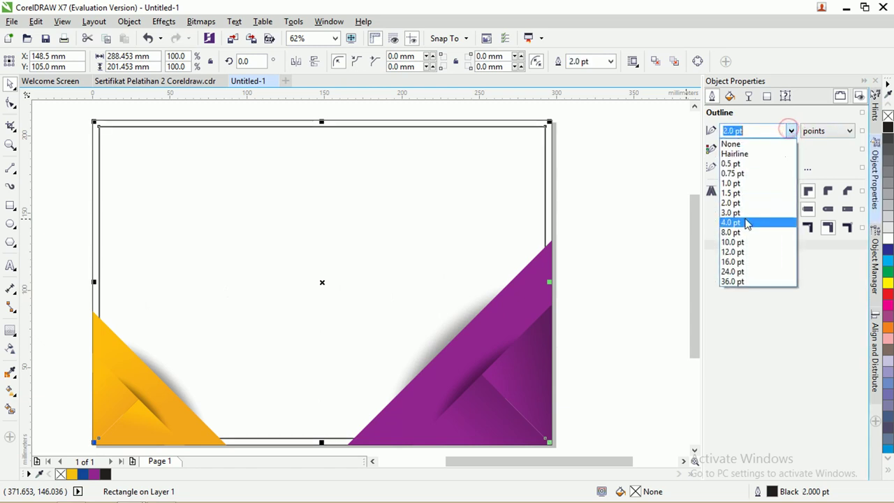
left_click(747, 211)
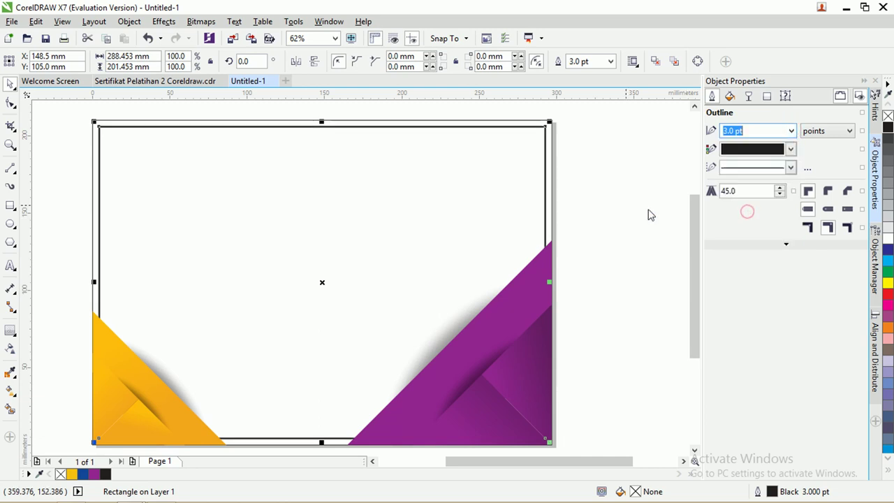
left_click(792, 130)
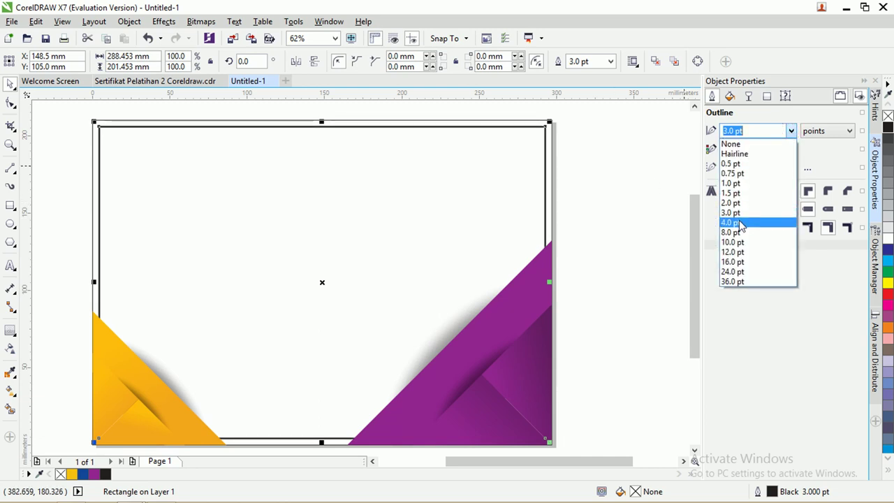
left_click(740, 222)
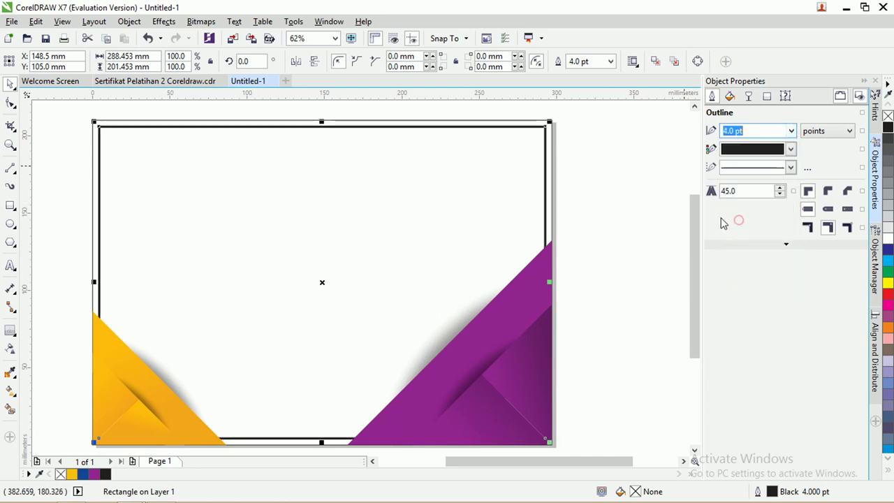
Set the inner contour rectangle's outline width to 6 pt
left_click(597, 62)
type("6")
key("Return")
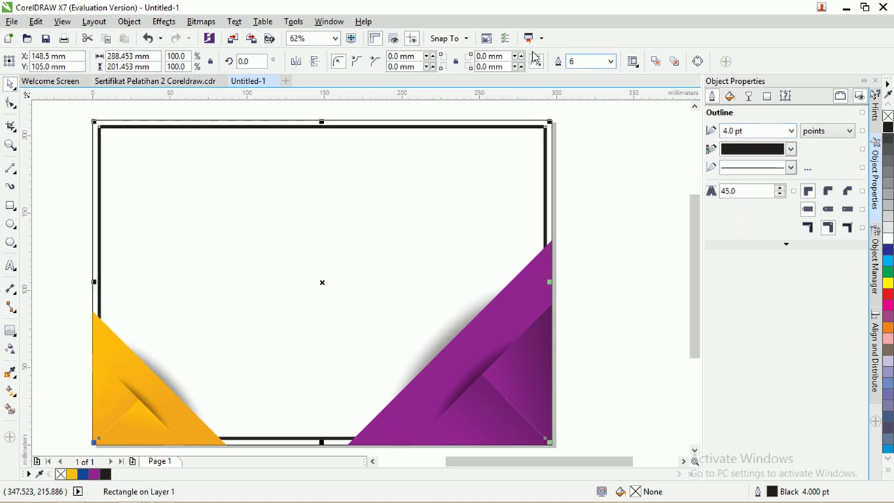
left_click(587, 139)
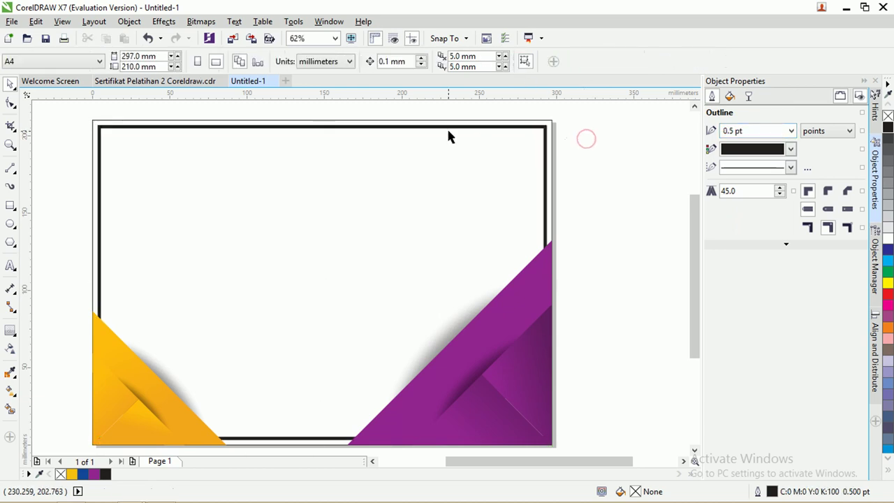
Convert the inner frame rectangle to curves and activate node editing with the Shape tool
left_click(451, 128)
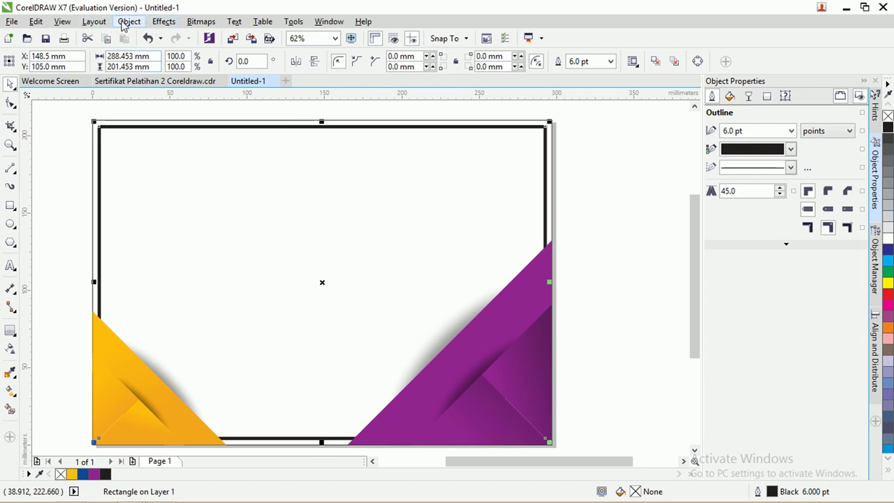
left_click(127, 22)
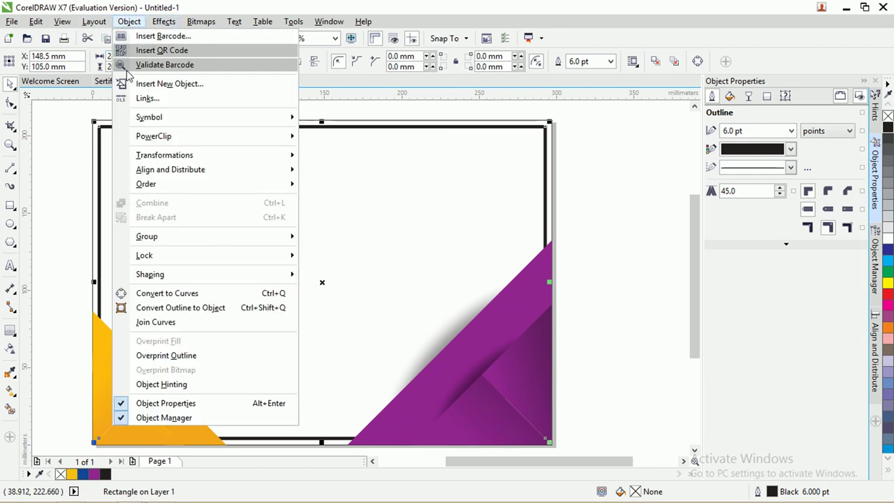
left_click(221, 293)
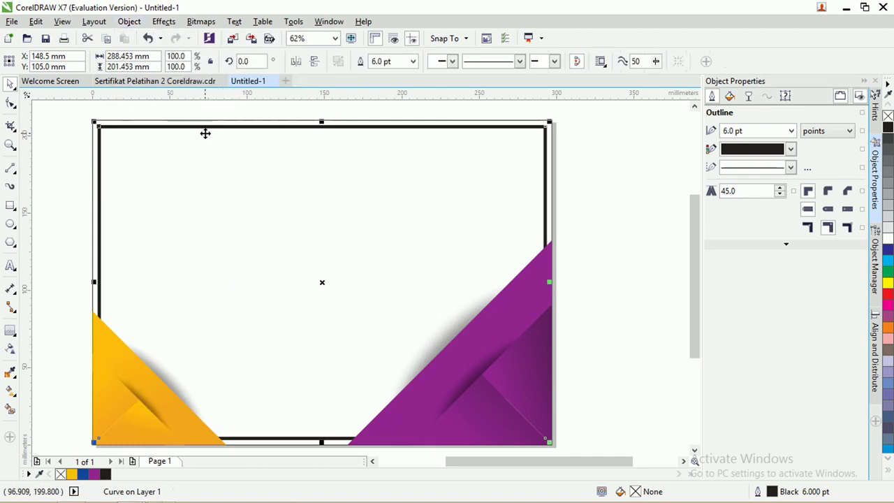
left_click(11, 102)
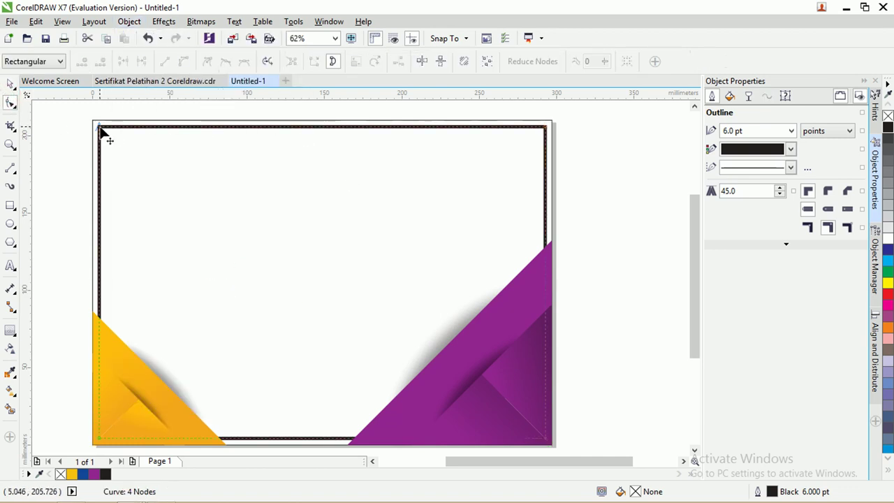
left_click_drag(98, 127, 110, 141)
key("ctrl+z")
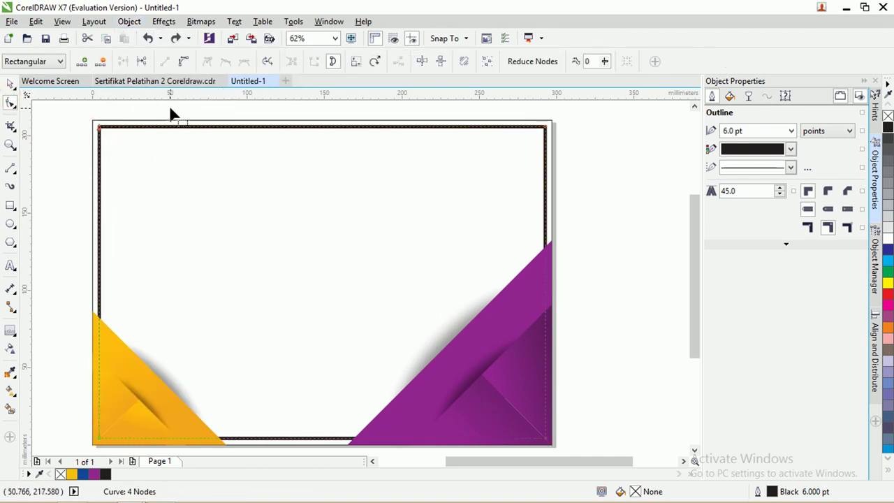
scroll(222, 133, "up", 2)
scroll(222, 134, "down", 2)
Convert the inner frame's 6 pt outline to an object
left_click(129, 22)
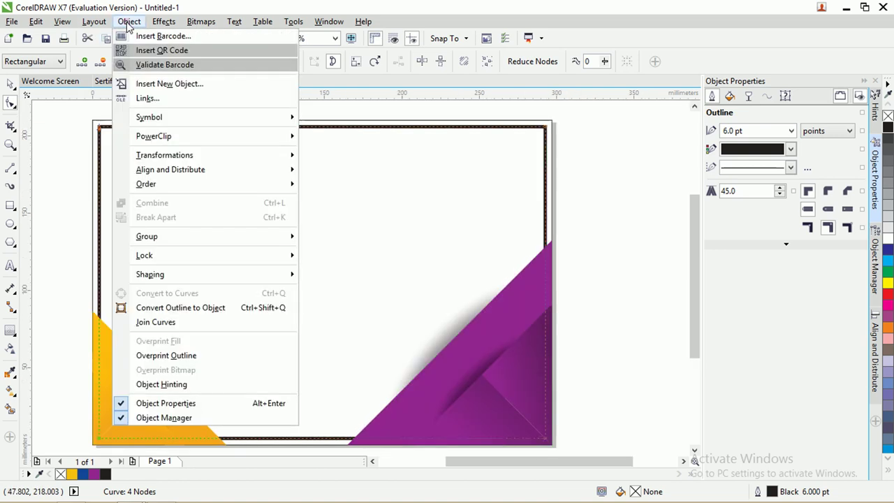
left_click(234, 308)
scroll(538, 139, "up", 4)
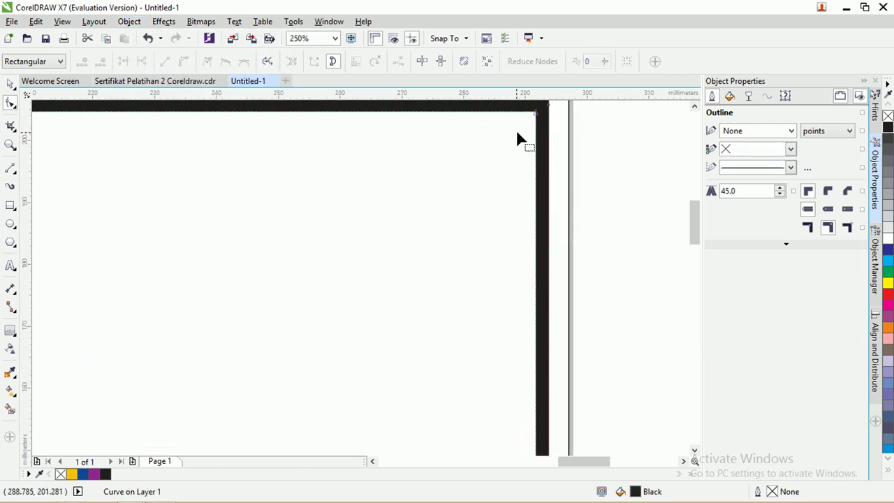
scroll(516, 129, "down", 4)
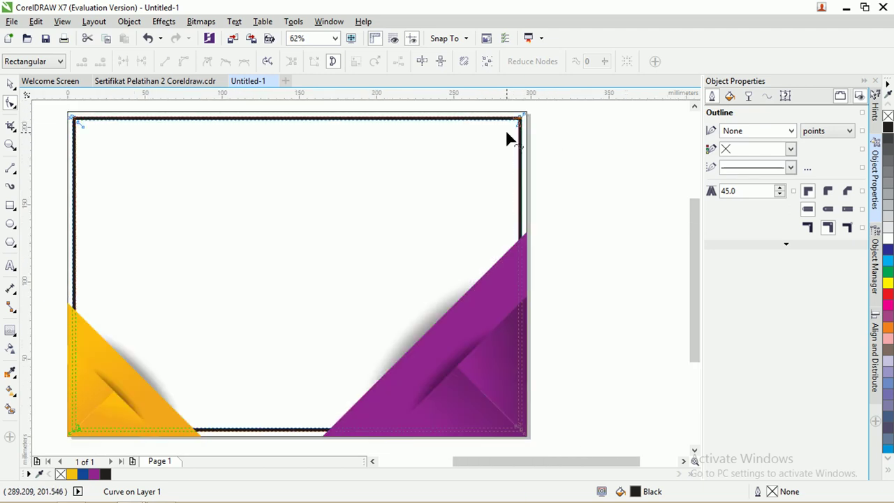
Apply a linear fountain fill to the frame from its lower-left to upper-right corner, with end color C0 M19 Y100 K0
left_click(11, 393)
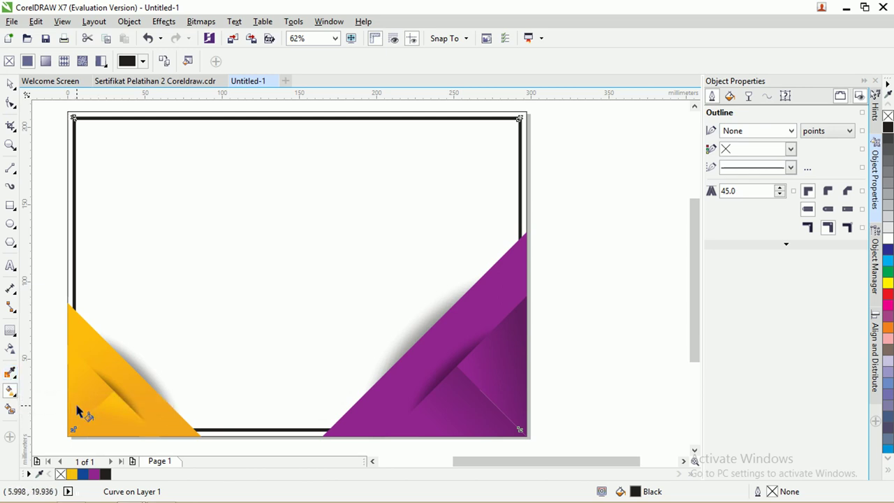
left_click_drag(76, 406, 526, 119)
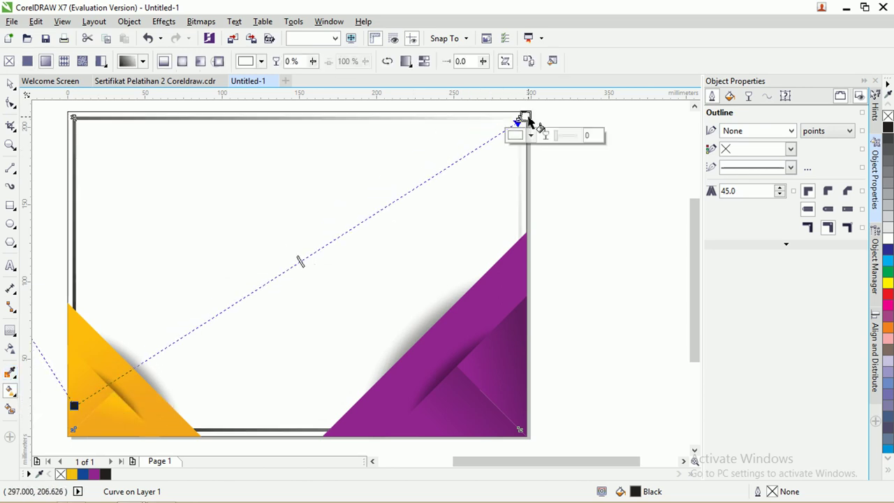
left_click(531, 135)
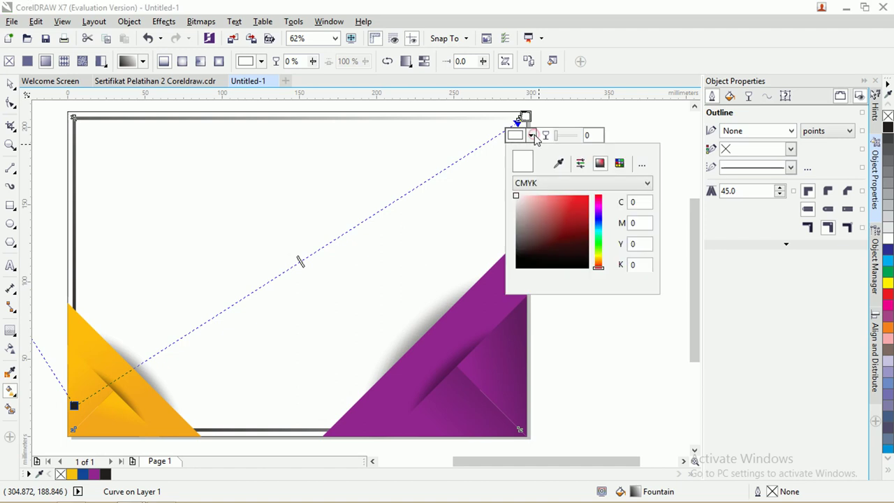
left_click(600, 267)
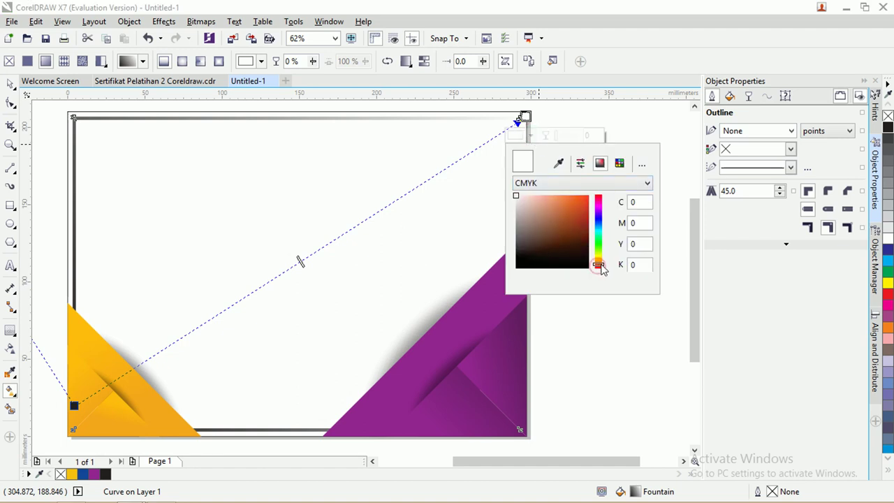
left_click_drag(602, 271, 604, 267)
left_click_drag(588, 198, 598, 190)
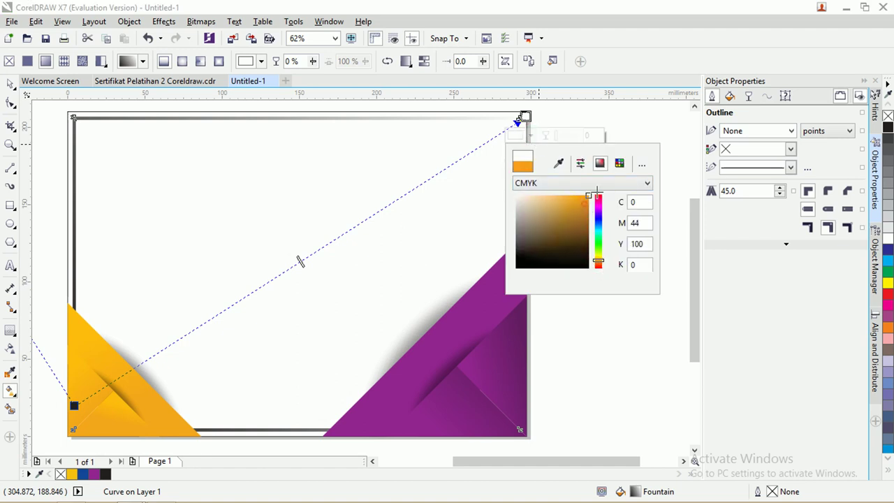
left_click_drag(598, 263, 597, 260)
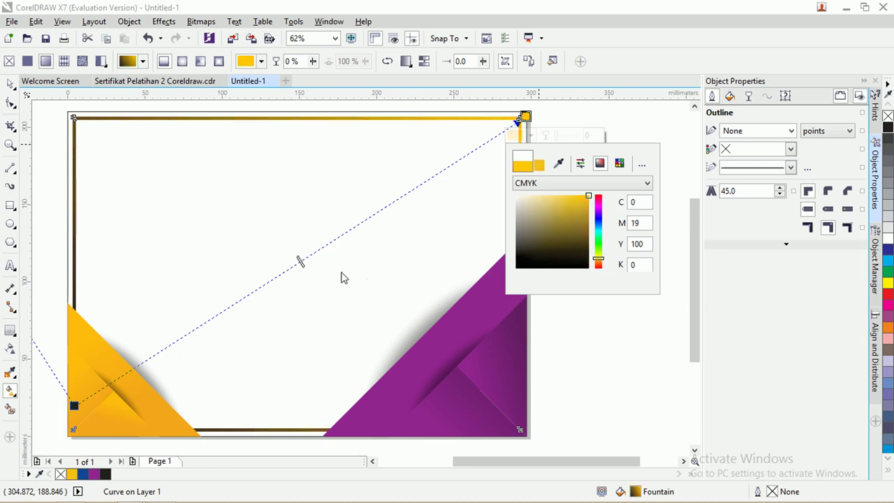
left_click(323, 257)
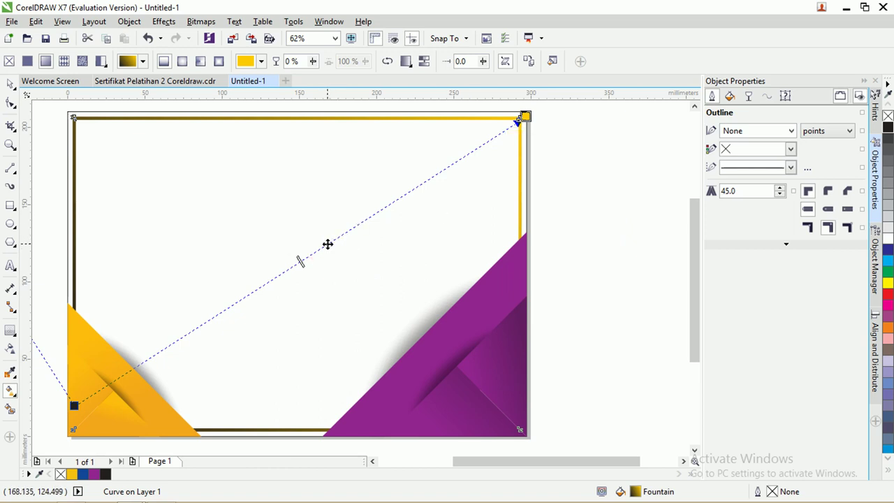
Add a middle color node at 56% of the frame's gradient and color it yellow #FFC800
double_click(328, 244)
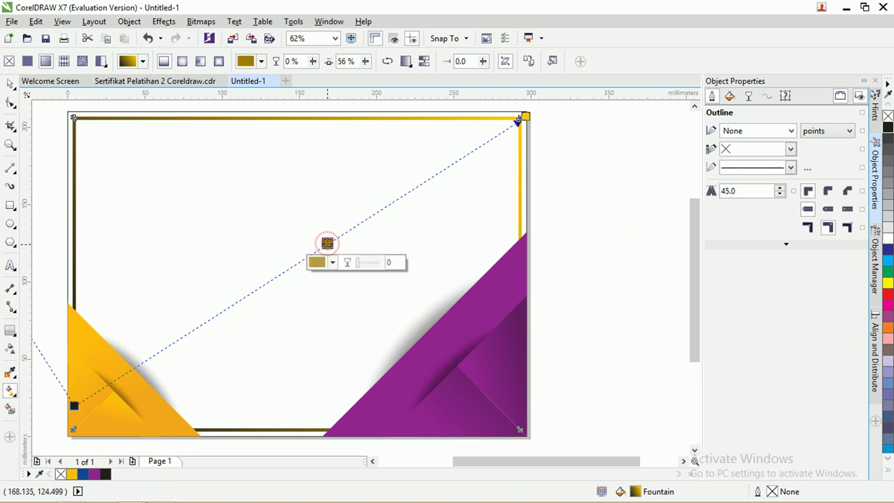
left_click(333, 262)
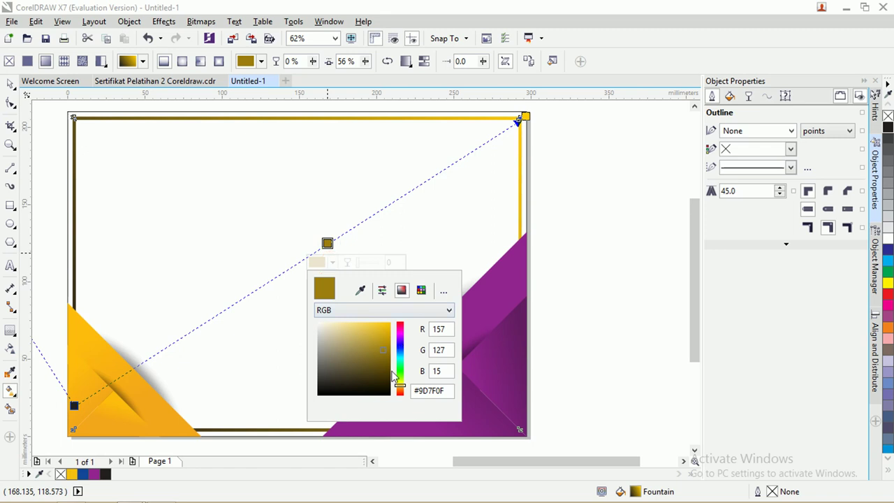
left_click_drag(384, 358, 398, 320)
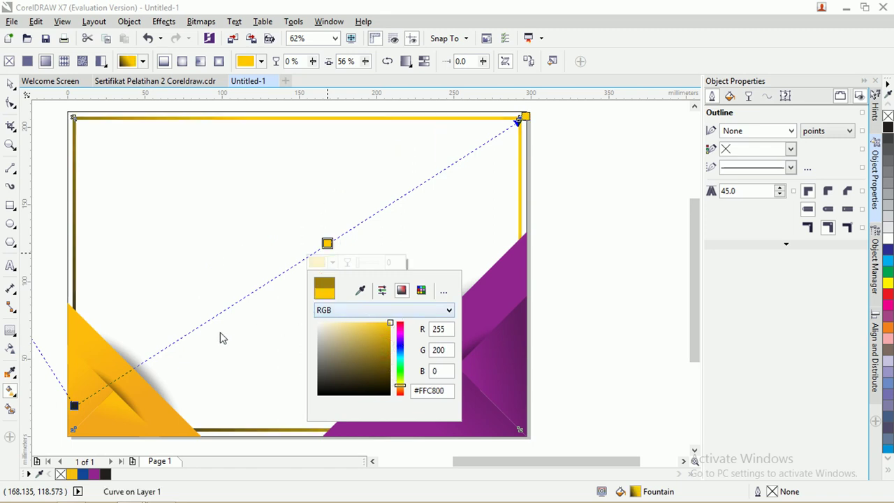
Set the start color of the frame's gradient to yellow C0 M19 Y100 K0
left_click(75, 407)
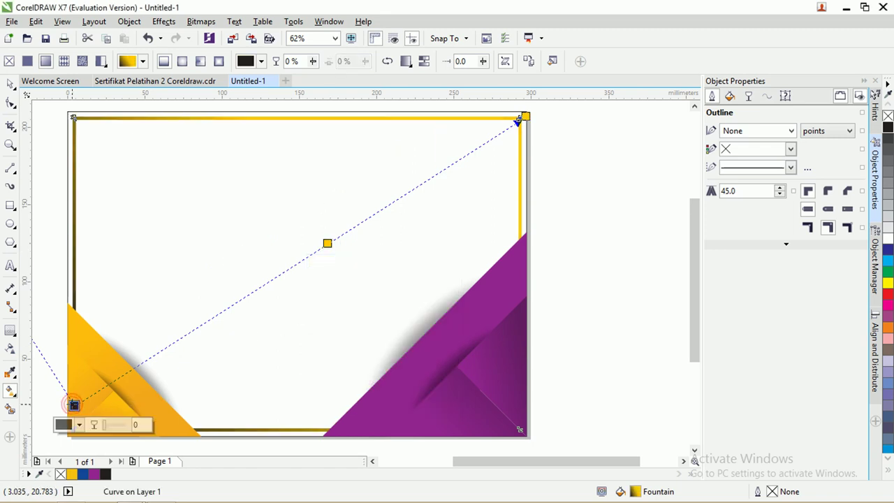
left_click(81, 425)
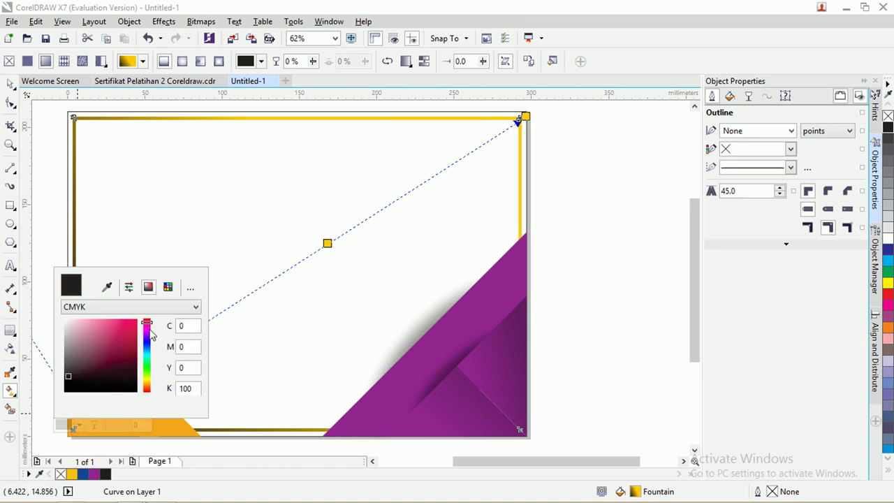
left_click_drag(146, 331, 146, 380)
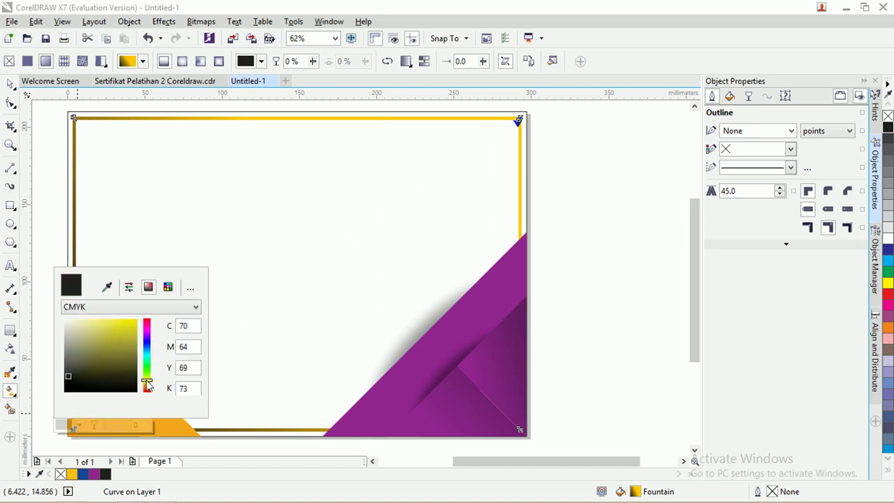
left_click_drag(133, 331, 148, 309)
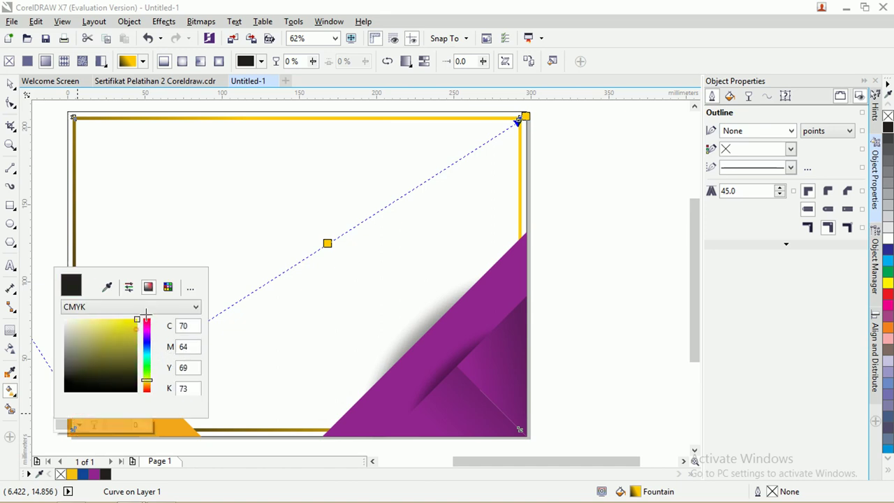
left_click(147, 383)
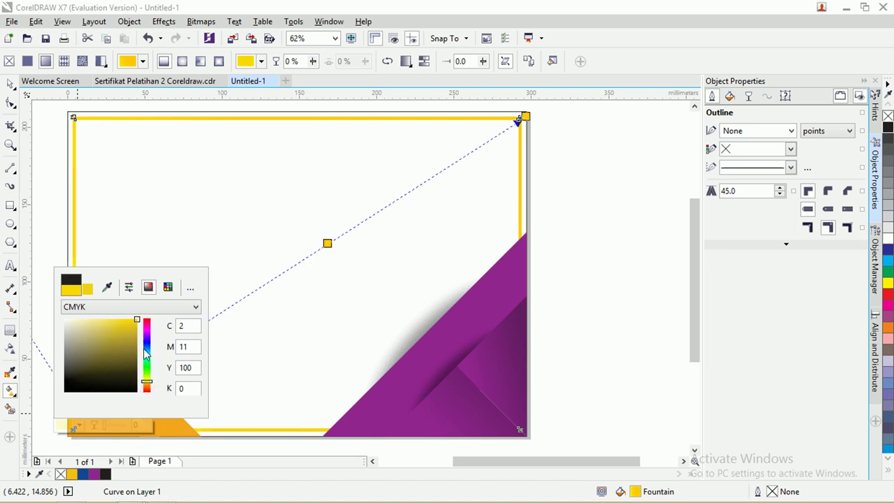
left_click_drag(129, 317, 142, 319)
Set the upper-right end color of the frame's gradient to dark orange C22 M57 Y100 K7
left_click(328, 248)
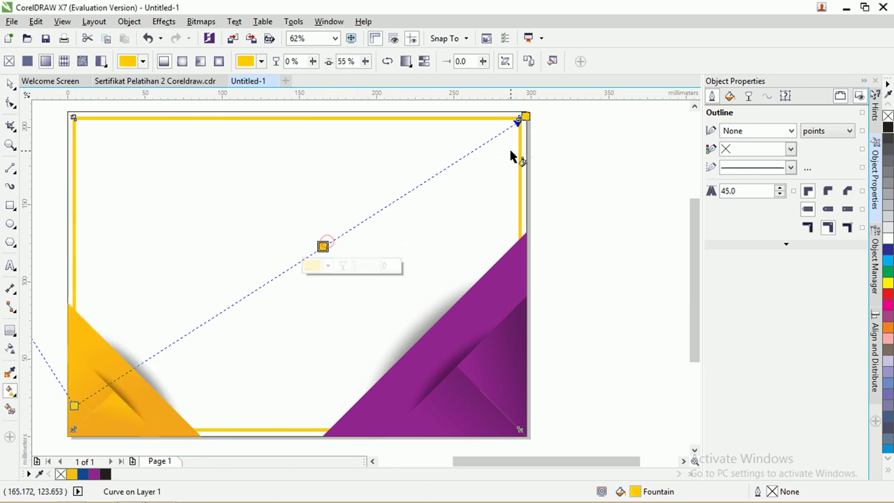
left_click(525, 116)
left_click(531, 136)
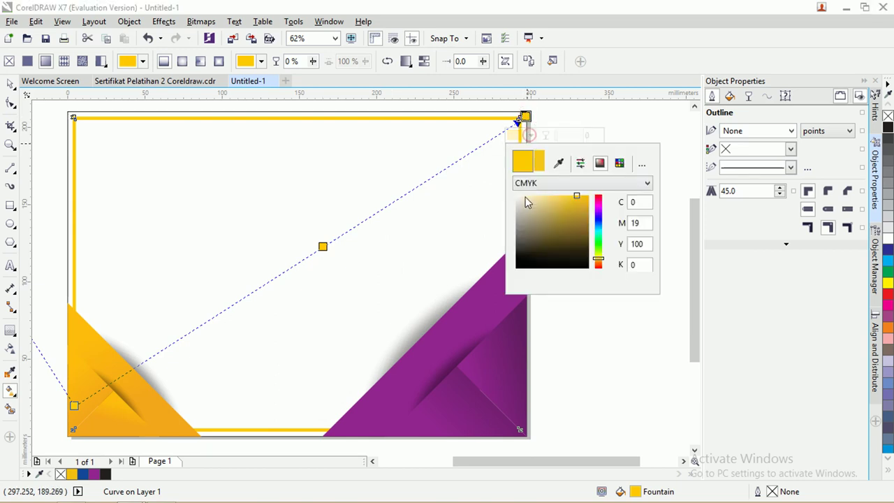
left_click(598, 261)
left_click(598, 262)
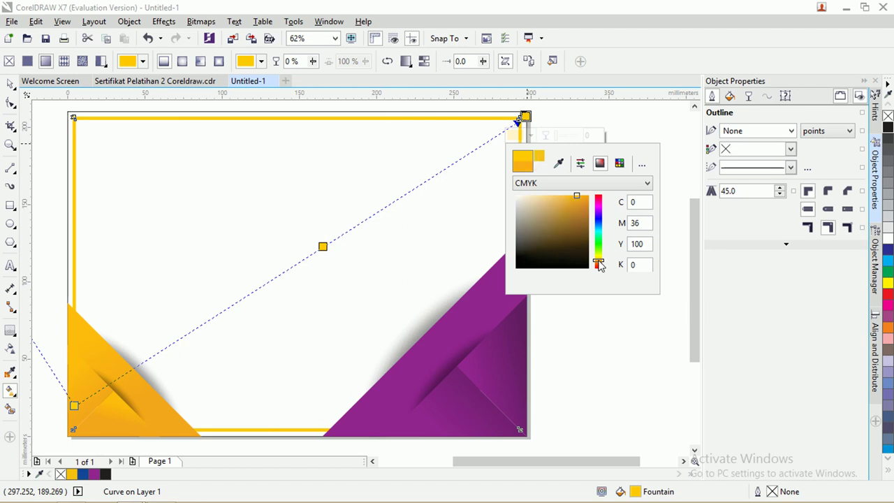
left_click_drag(590, 198, 591, 209)
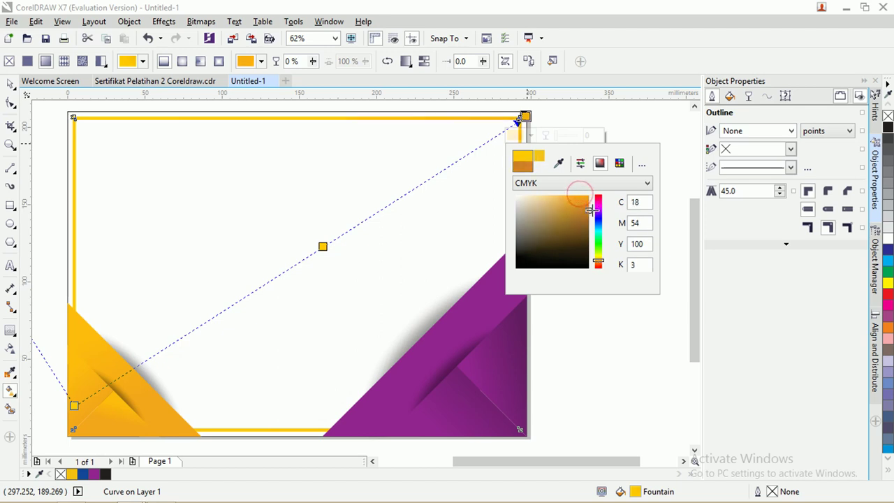
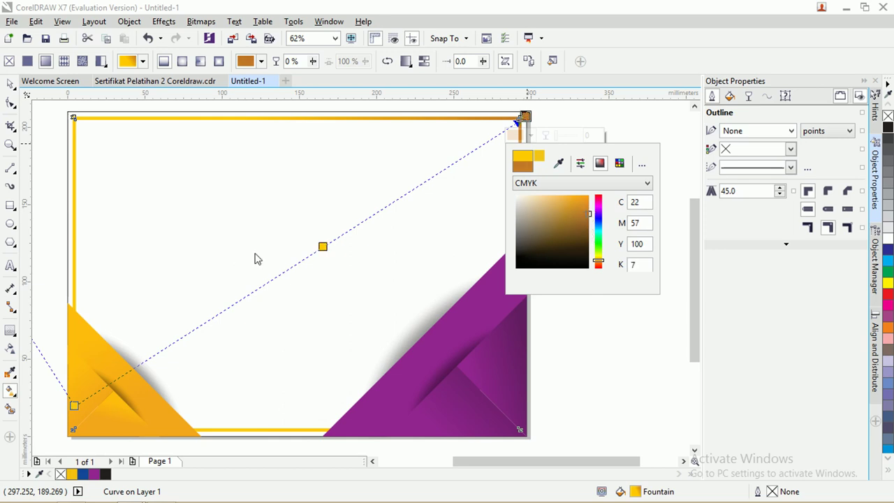
Try to sample the gradient's dark orange end node with the eyedropper as the start color
left_click(74, 406)
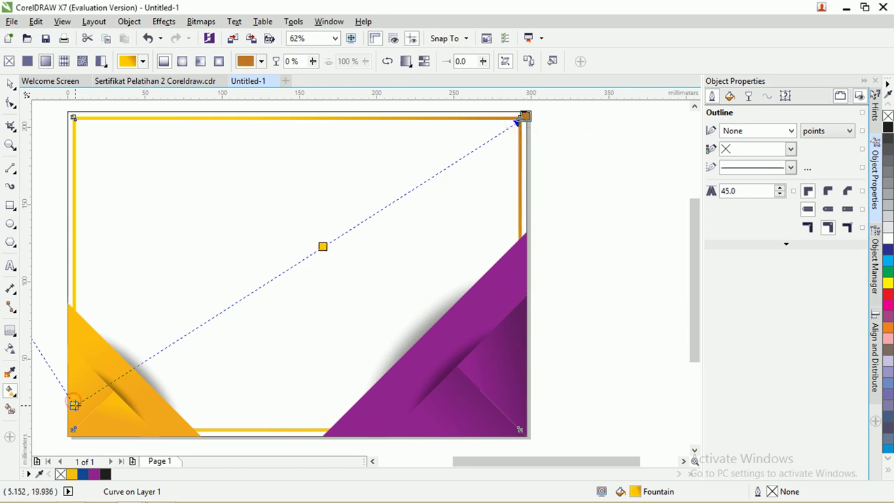
left_click(79, 424)
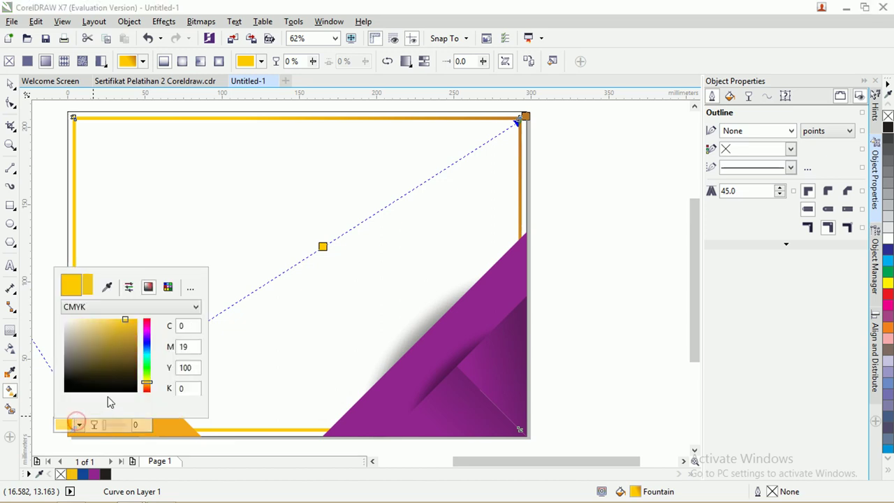
left_click(107, 292)
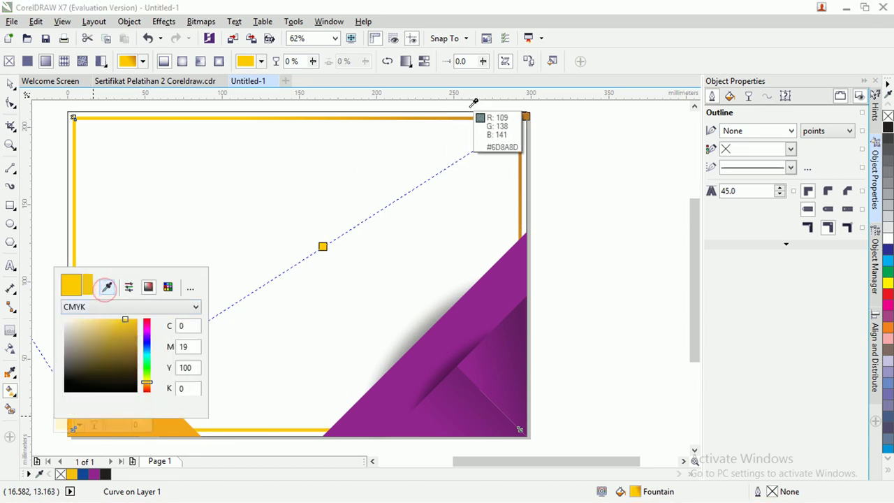
left_click(529, 114)
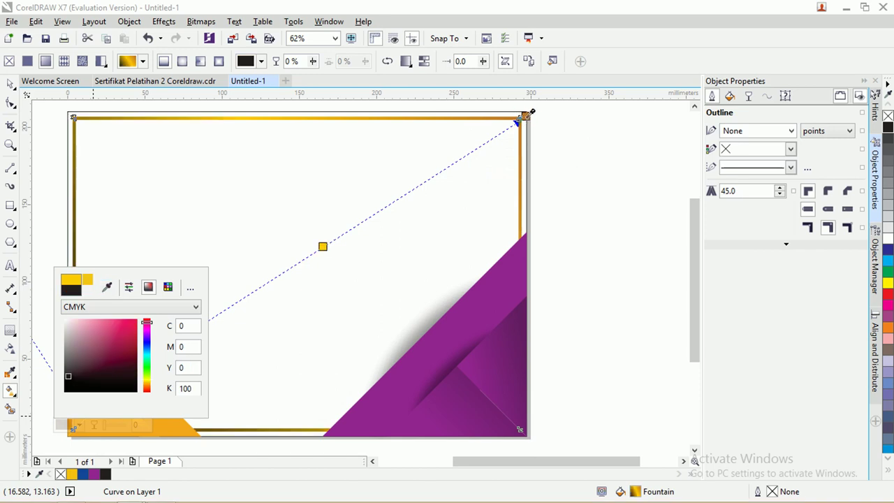
left_click(529, 114)
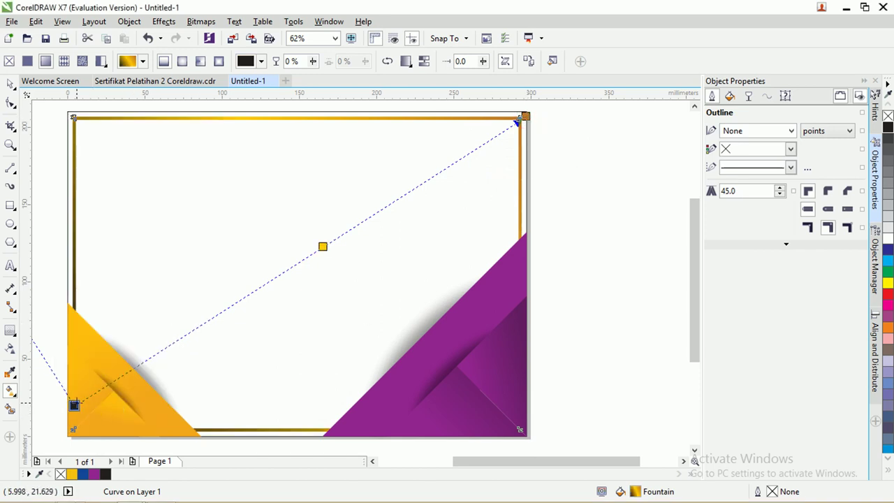
Set the gradient's start color to C19 M51 Y100 K6 by sampling the frame's dark orange right edge
left_click(74, 405)
left_click(74, 424)
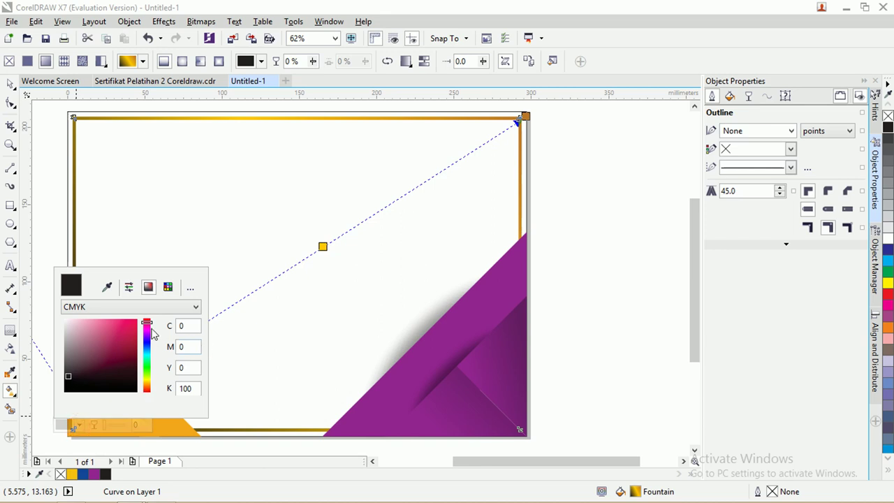
left_click(106, 287)
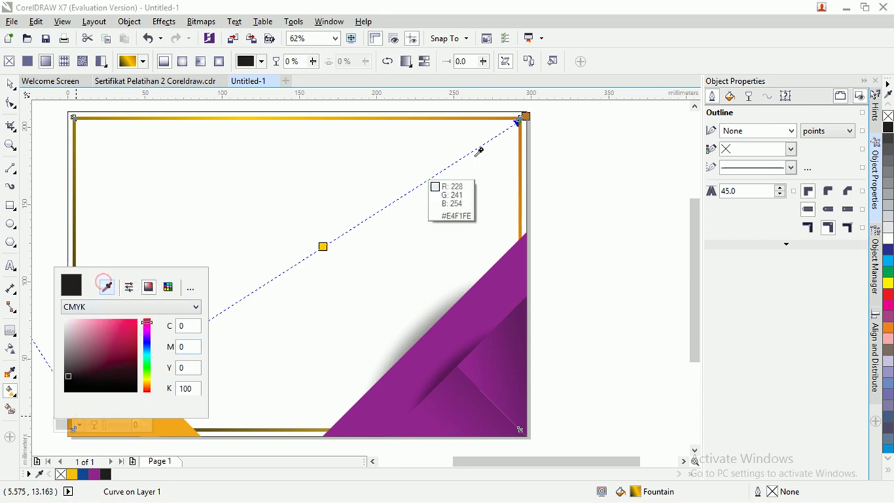
left_click(524, 179)
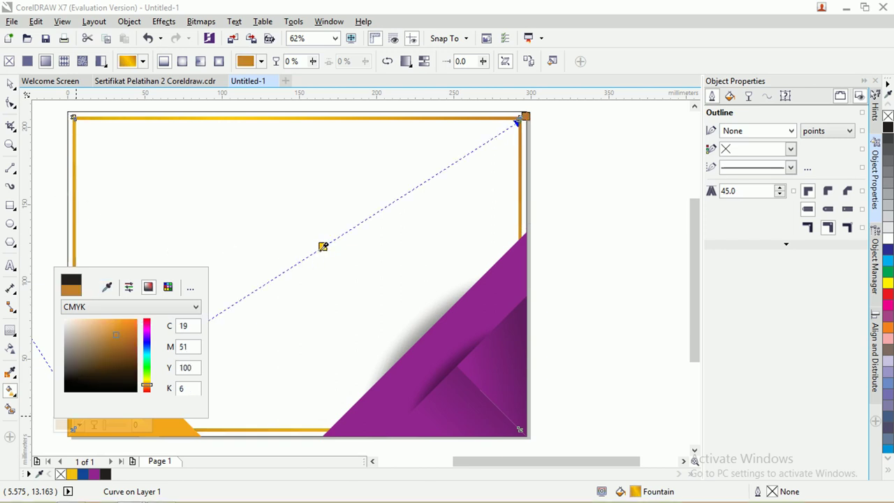
Lighten the middle color node of the frame's gradient to pale yellow #FFE37D
left_click(10, 84)
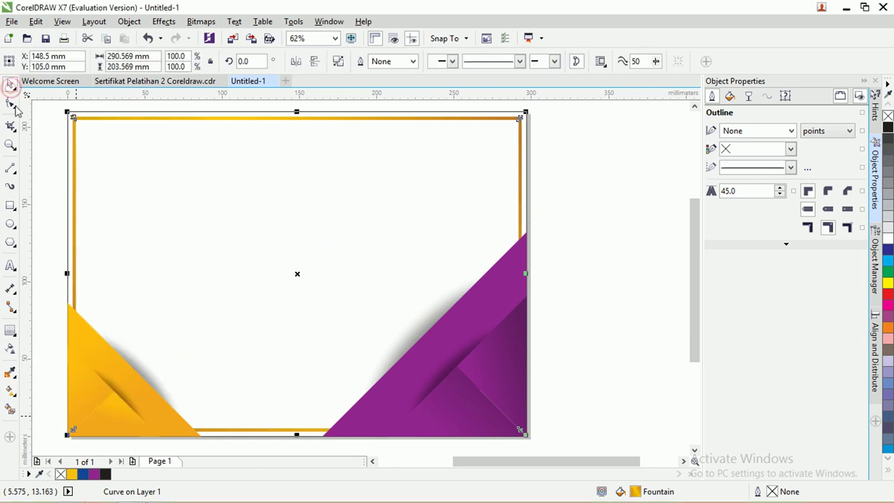
left_click(37, 122)
left_click(346, 119)
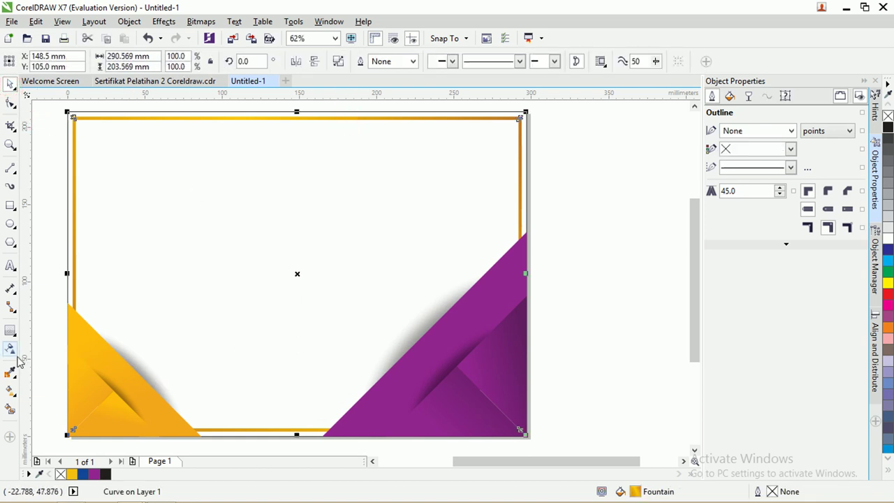
left_click(11, 393)
left_click(323, 246)
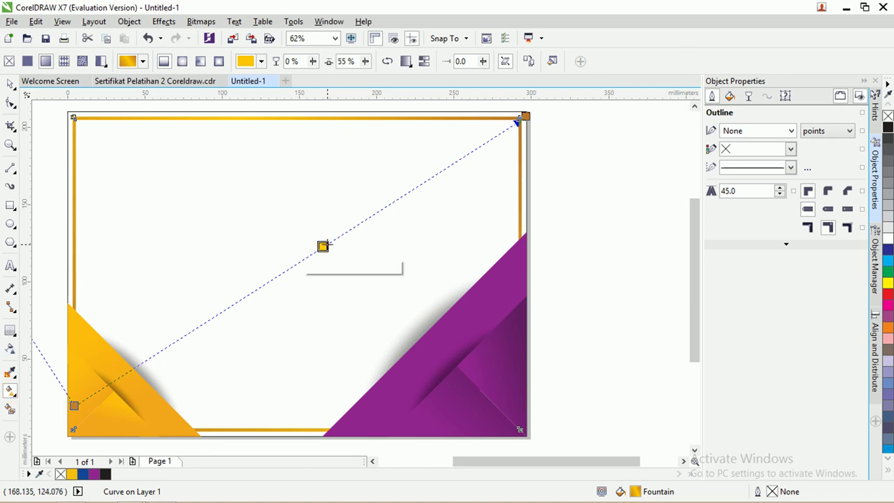
left_click(328, 266)
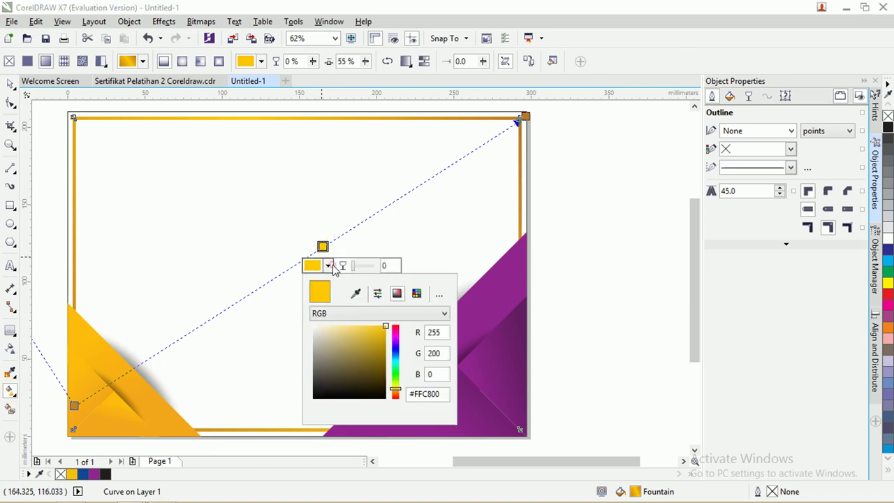
left_click(383, 326)
left_click_drag(378, 327, 373, 324)
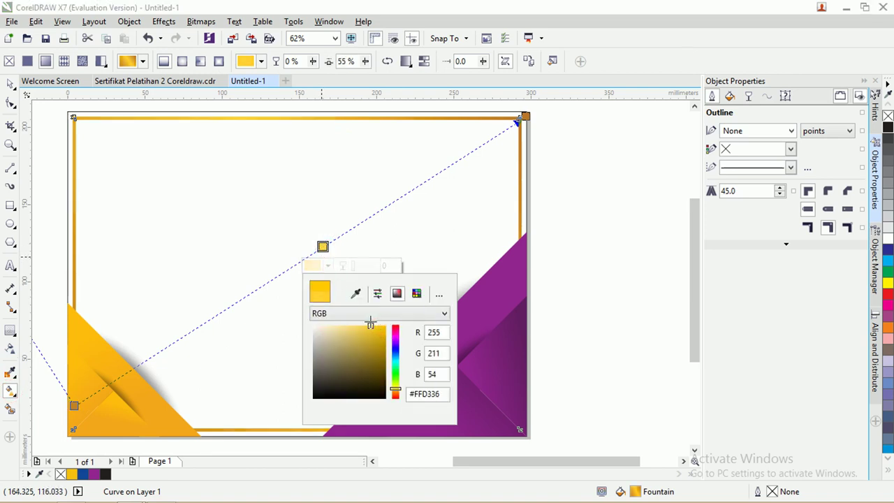
left_click_drag(367, 320, 354, 323)
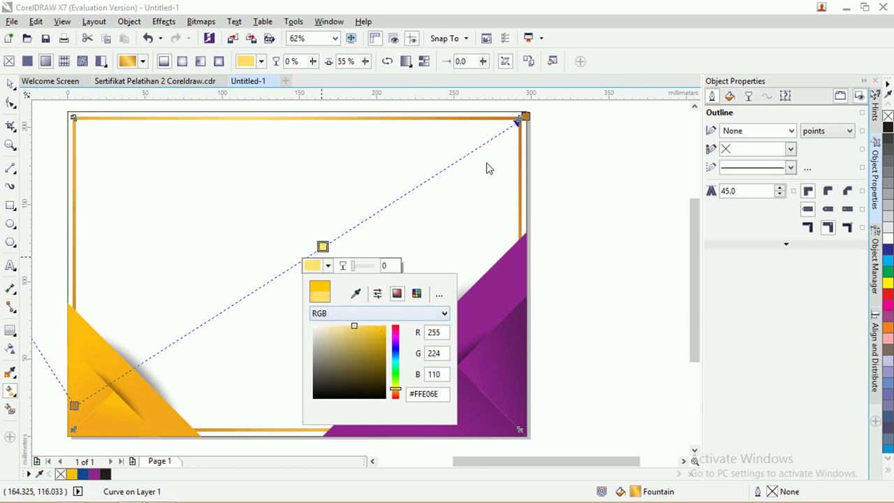
left_click_drag(354, 323, 350, 325)
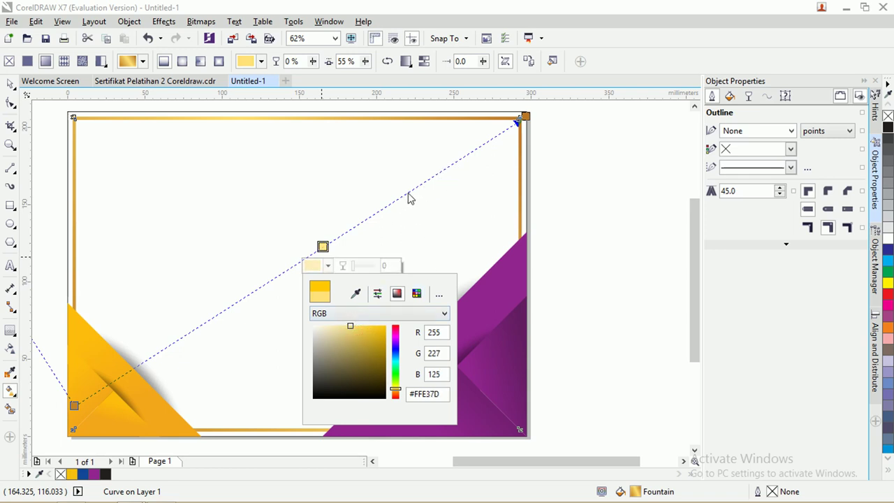
Move the frame gradient's pale yellow node toward the upper-right end at 81% and add a dark orange node near the gradient's middle
mouse_move(324, 246)
left_mouse_down()
mouse_move(361, 220)
mouse_move(331, 241)
left_mouse_up()
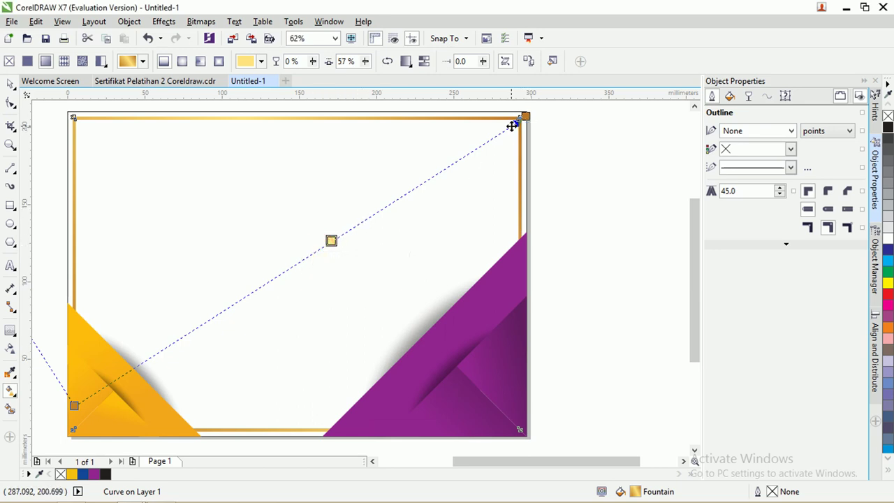
double_click(512, 125)
left_click_drag(515, 124, 431, 177)
left_click_drag(314, 252, 349, 228)
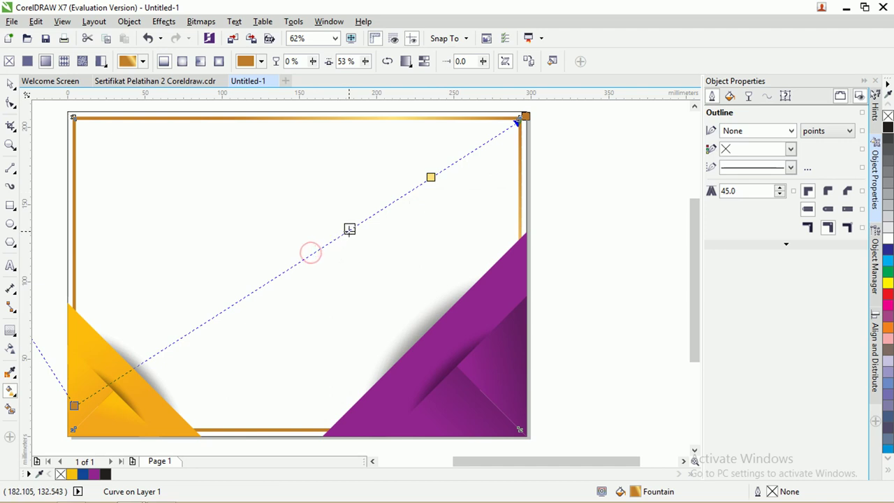
left_click(432, 176)
key("Delete")
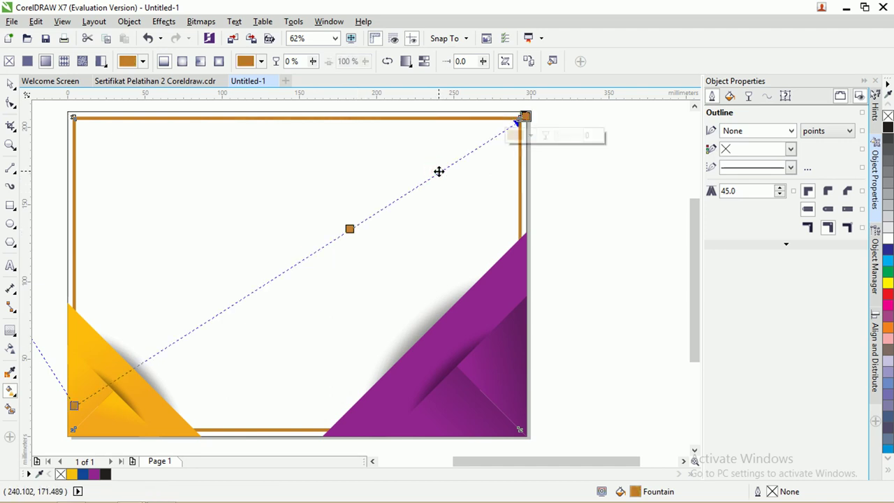
key("ctrl+z")
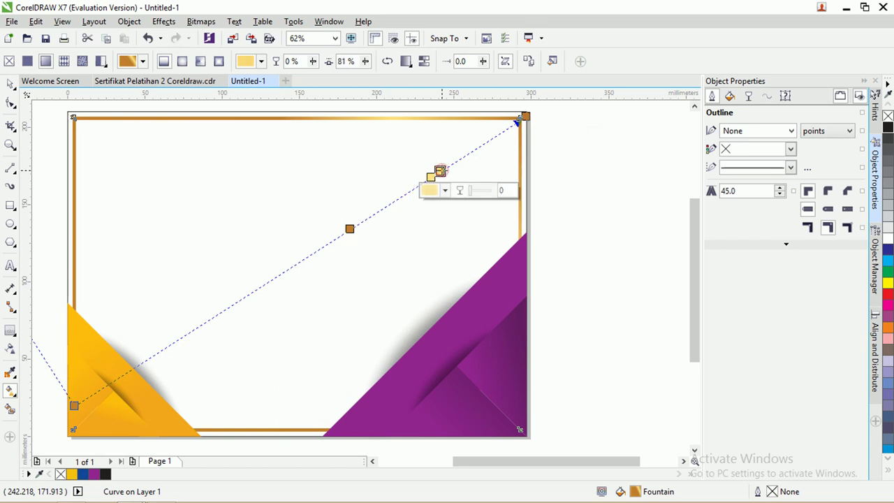
Add a second pale yellow node to the frame's gradient between the dark orange middle node and the lower-left start
double_click(433, 175)
left_click_drag(433, 175, 198, 331)
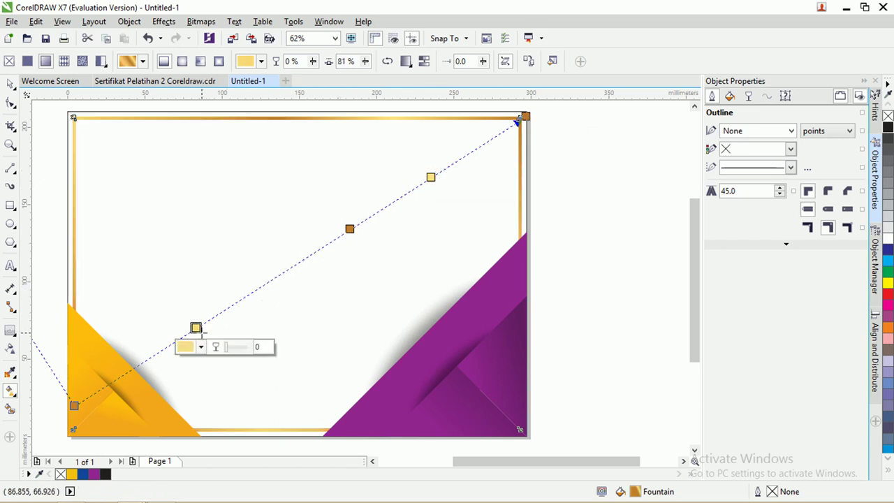
left_click(10, 83)
left_click(567, 168)
scroll(391, 133, "up", 1)
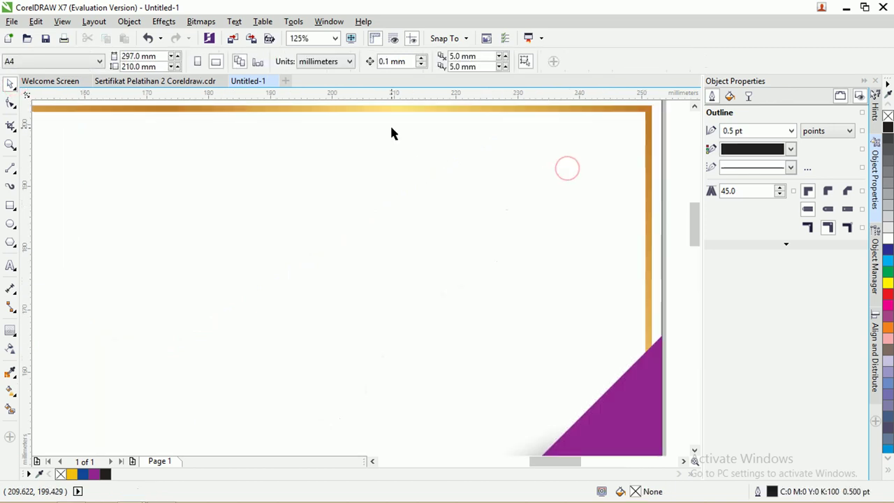
scroll(405, 118, "down", 1)
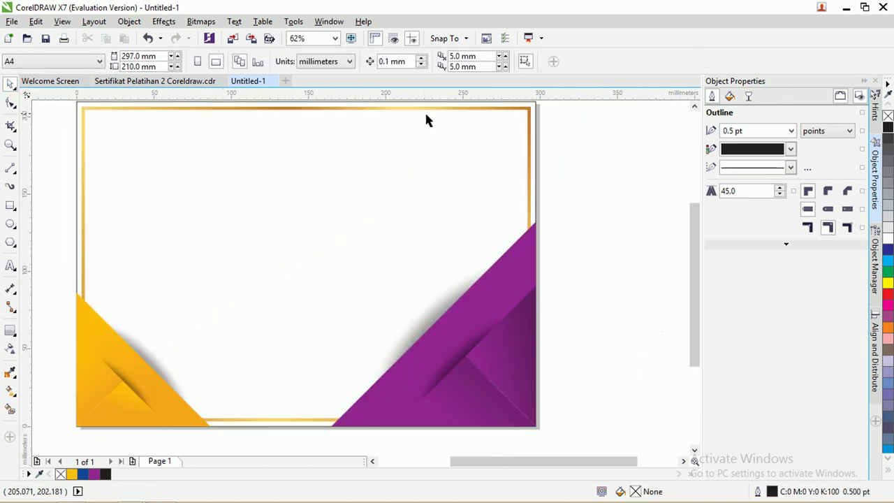
scroll(475, 147, "down", 1)
scroll(517, 175, "up", 1)
Bring the gold frame to the front, above both corner shapes
left_click(535, 171)
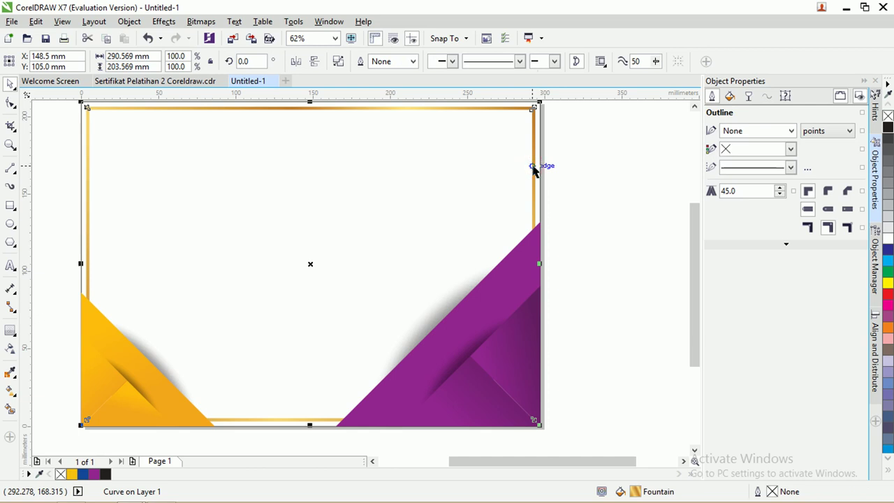
key("shift+Page_Up")
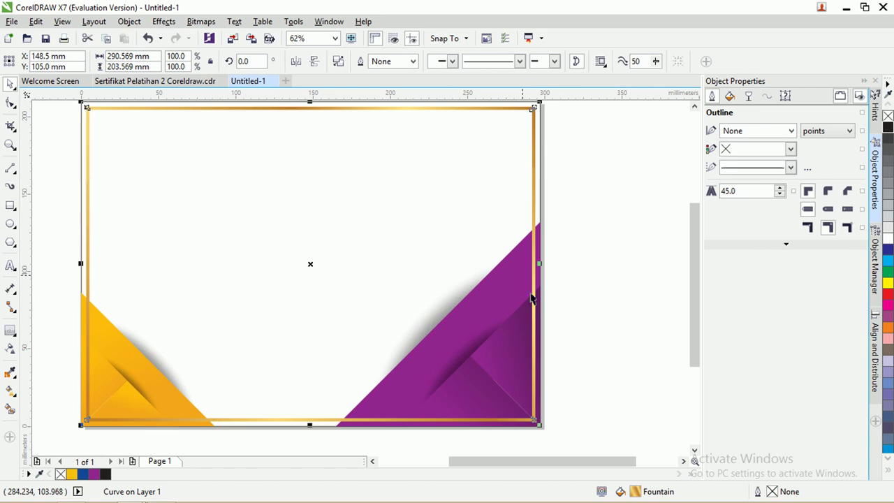
left_click(613, 382)
Bring the inner fold pieces of the purple corner in front of the gold frame, leaving the outer shadow behind
left_click_drag(625, 442, 351, 263)
left_click(553, 322)
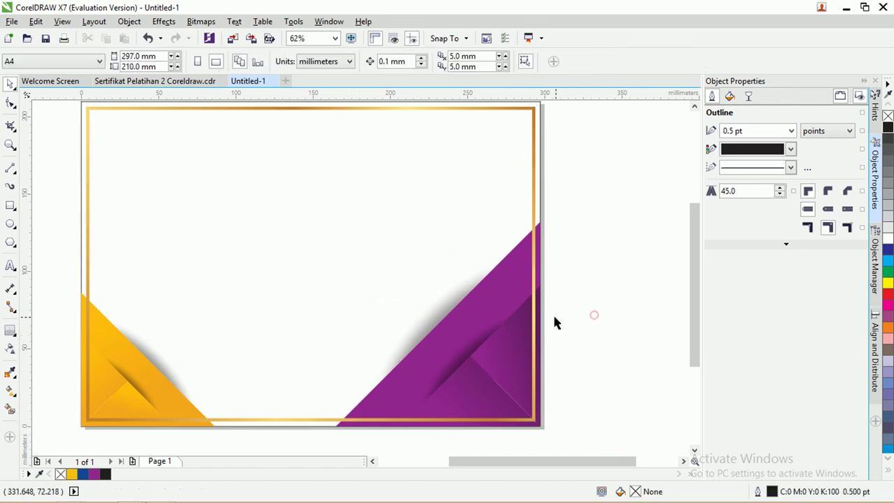
left_click_drag(624, 454, 347, 262)
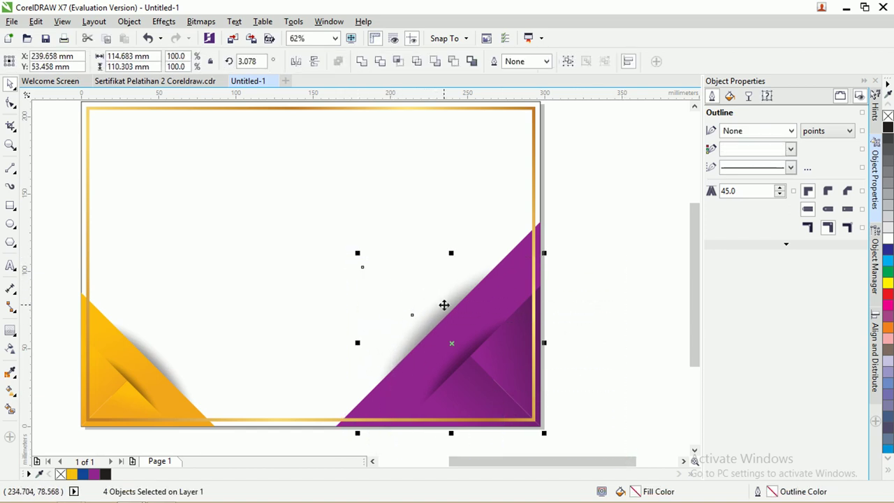
left_click(444, 305, "shift")
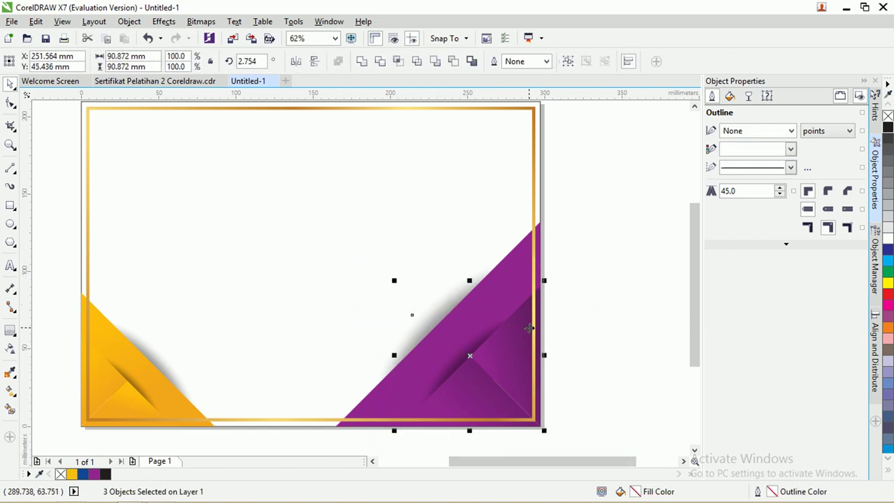
key("shift+Page_Up")
left_click(593, 305)
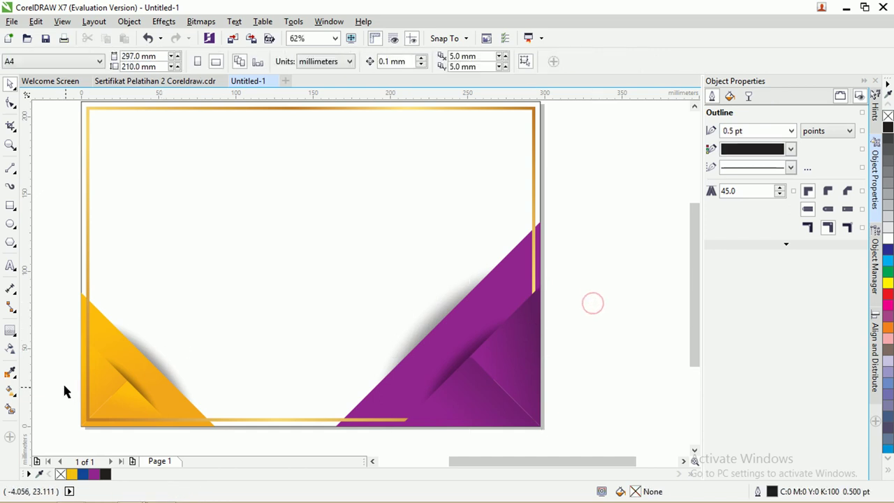
Bring the inner fold pieces of the yellow-orange corner in front of the gold frame
left_click_drag(27, 308, 199, 449)
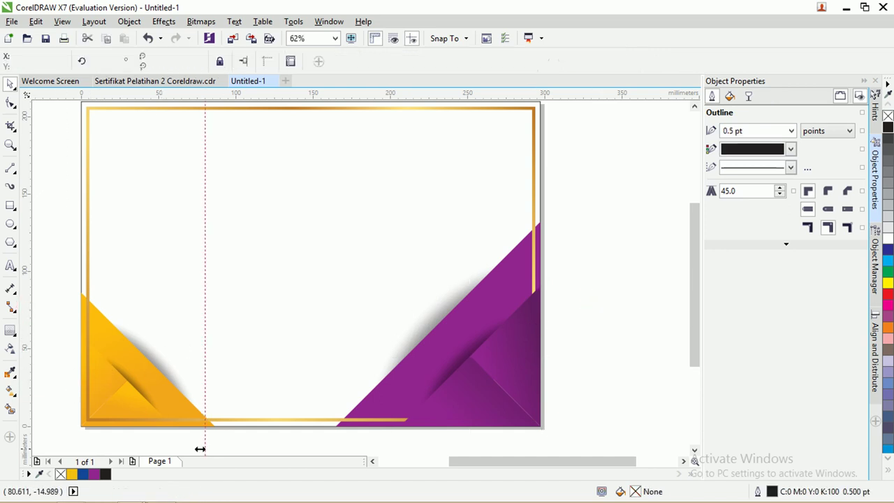
key("ctrl+z")
left_click_drag(159, 426, 195, 433)
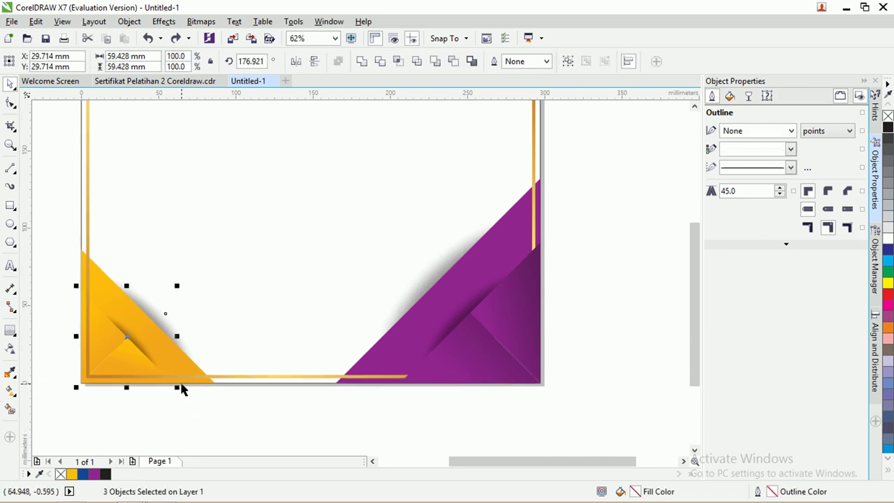
left_click(145, 306, "shift")
left_click(144, 301, "shift")
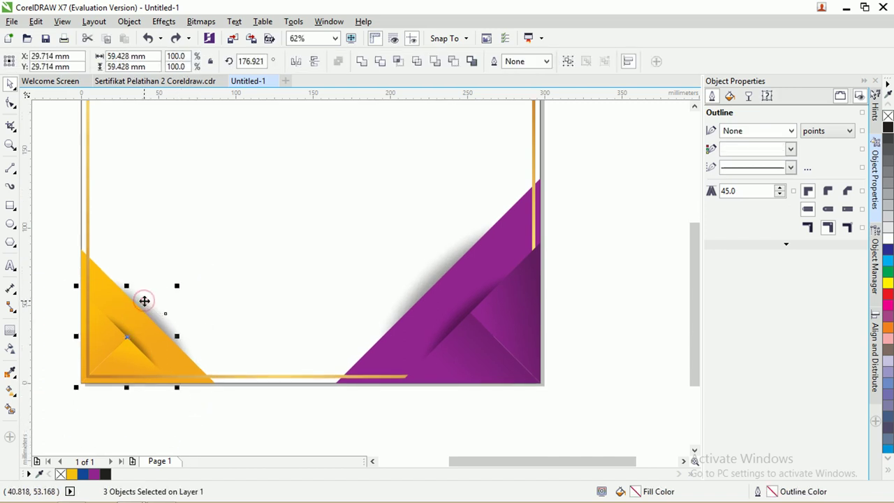
key("shift+Page_Up")
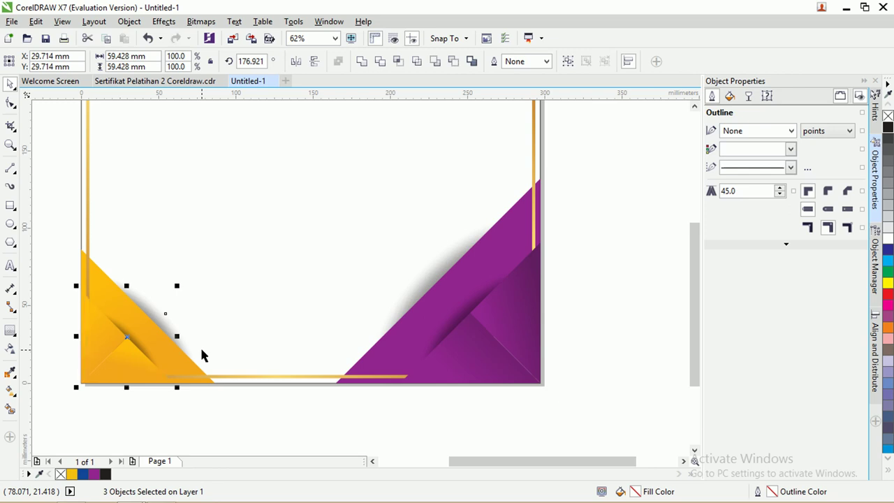
left_click(203, 408)
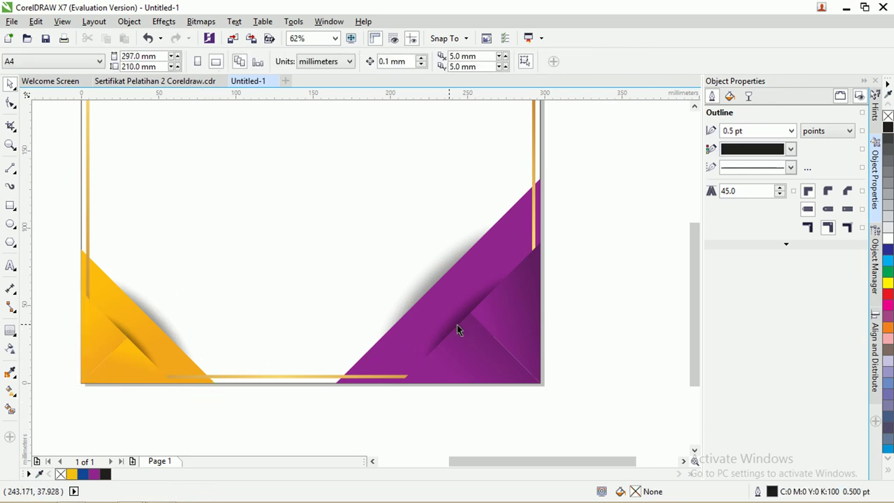
Duplicate the large purple corner shape onto the blank page area and enlarge the copy to 137%, about 169 mm wide
left_click_drag(691, 272, 549, 244)
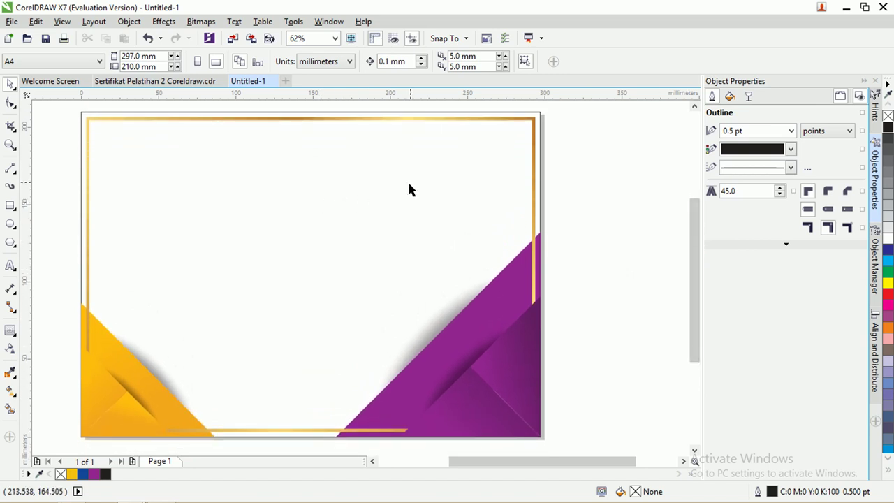
left_click(512, 264)
left_click(513, 264)
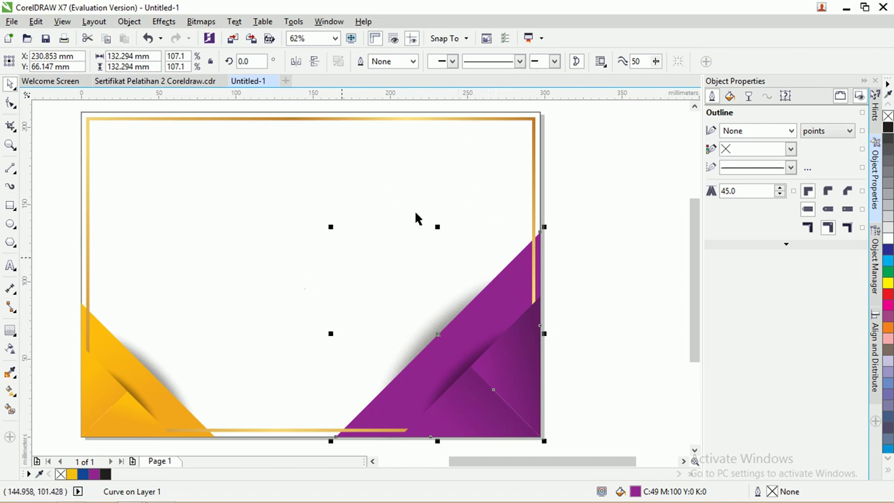
left_click_drag(518, 262, 465, 146)
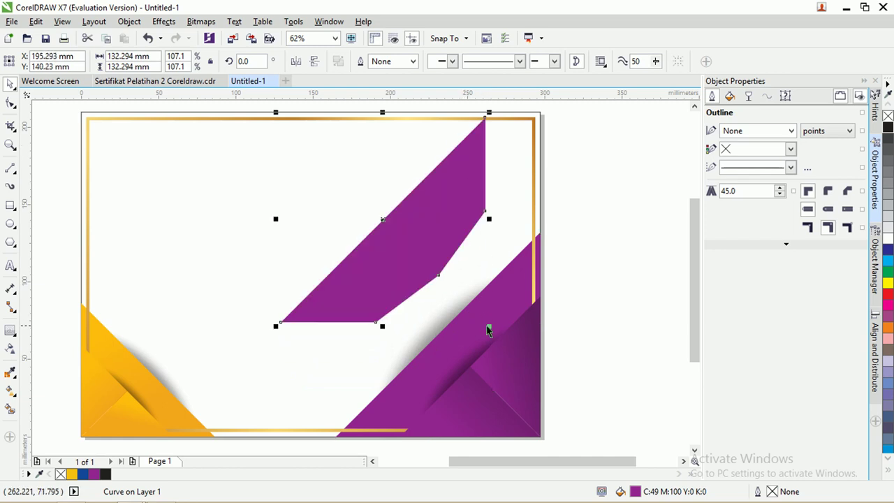
left_click_drag(488, 330, 518, 355)
left_click_drag(499, 190, 464, 212)
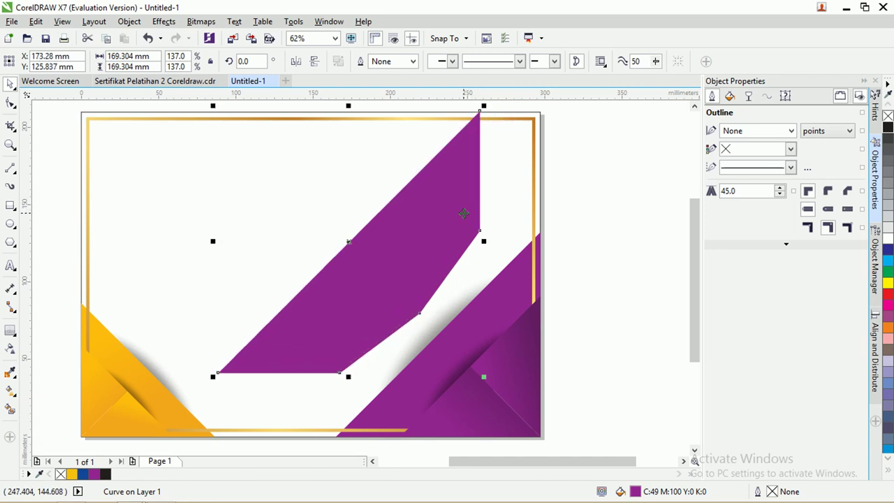
Reshape the purple copy: stretch one node to the page's upper-right corner, delete the lower-right bend node and extend the bottom edge rightward
left_click(11, 103)
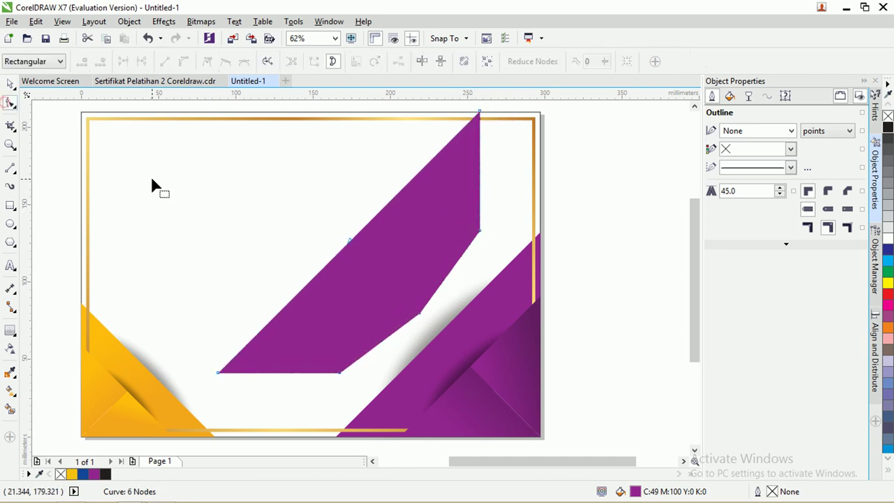
left_click_drag(480, 232, 540, 112)
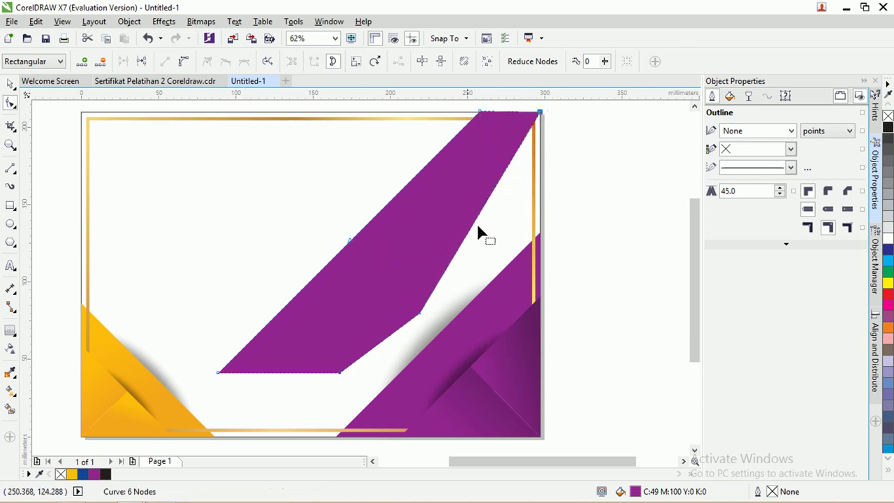
left_click_drag(415, 316, 379, 294)
key("Delete")
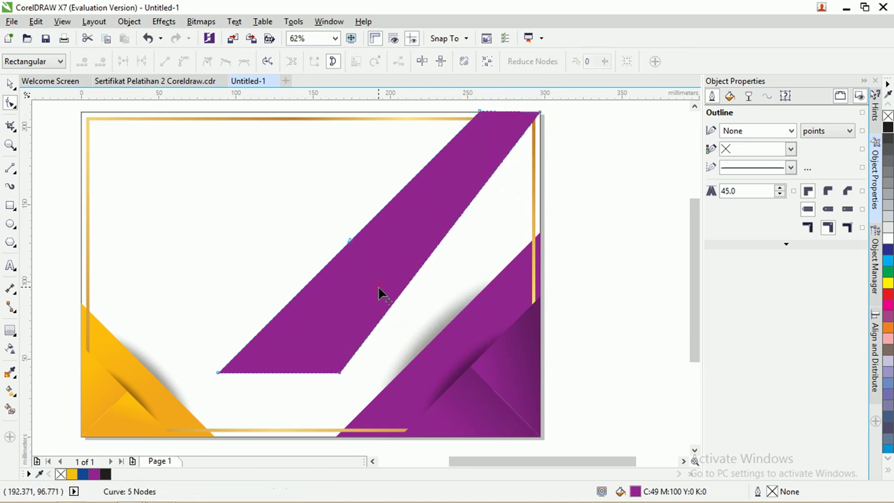
left_click_drag(342, 373, 400, 374)
left_click(10, 83)
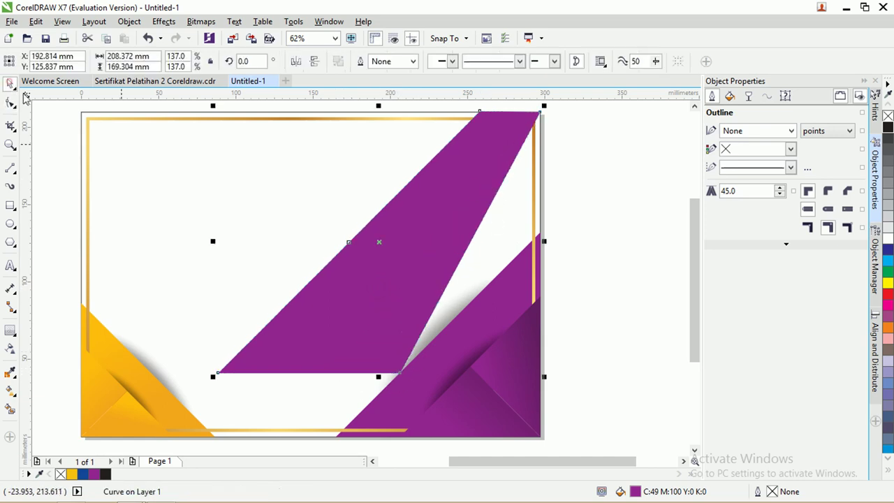
Shift the purple band to the left and stretch its upper-right node back to the page's upper-right corner
left_click_drag(447, 206, 411, 206)
key("F10")
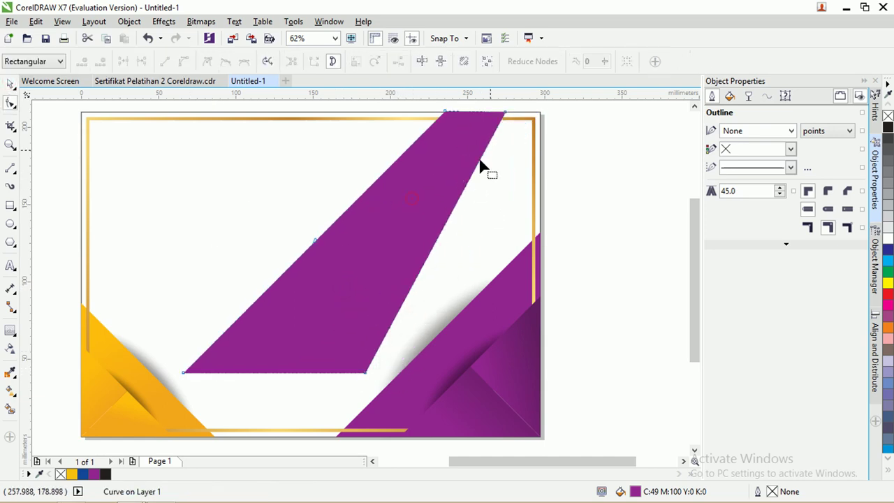
left_click_drag(506, 112, 540, 112)
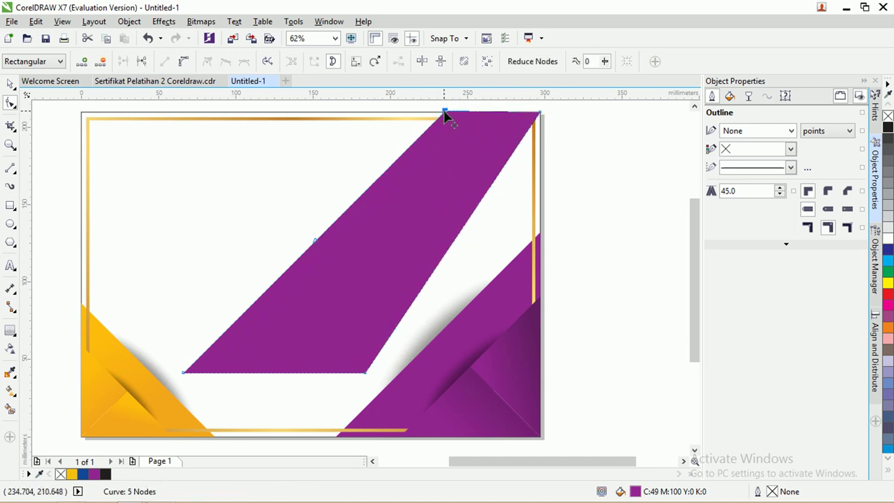
Widen the purple band by shifting its left slanted edge leftward, delete that edge's middle node, and move the lower-right node inward
left_click(183, 372, "shift")
left_click_drag(445, 115, 410, 114)
double_click(315, 241)
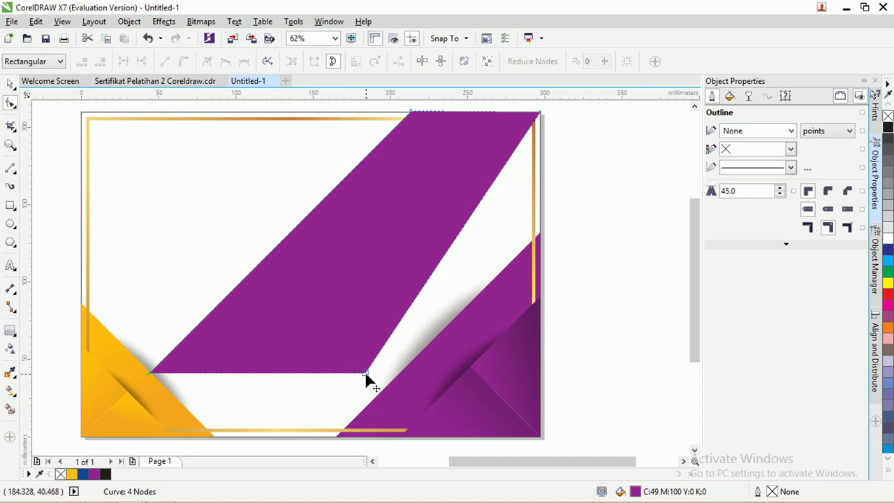
left_click_drag(365, 375, 334, 375)
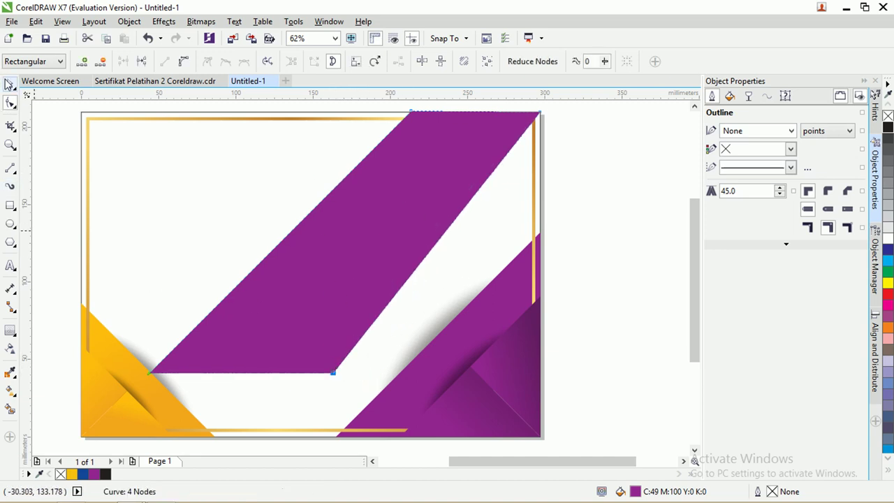
Fill the band with 10% Black and apply a linear transparency that fades it from its upper-left edge towards the lower right
left_click(9, 83)
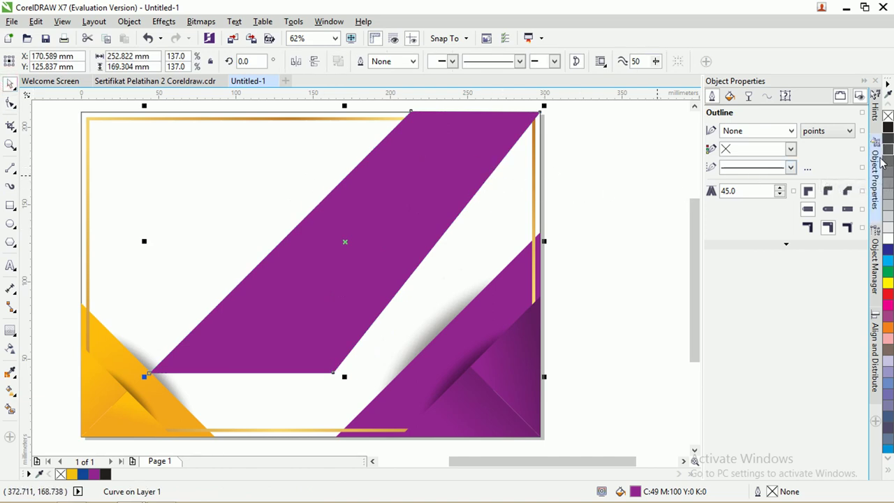
left_click(889, 231)
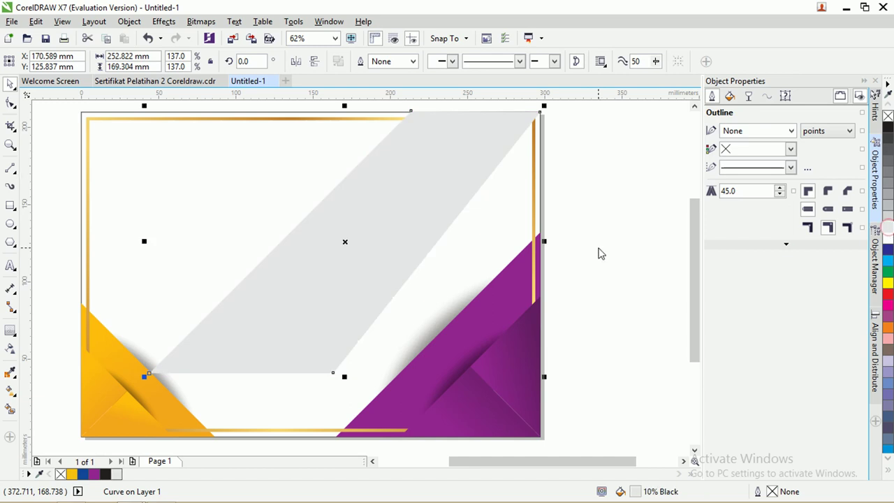
left_click(9, 349)
left_click_drag(340, 166, 397, 229)
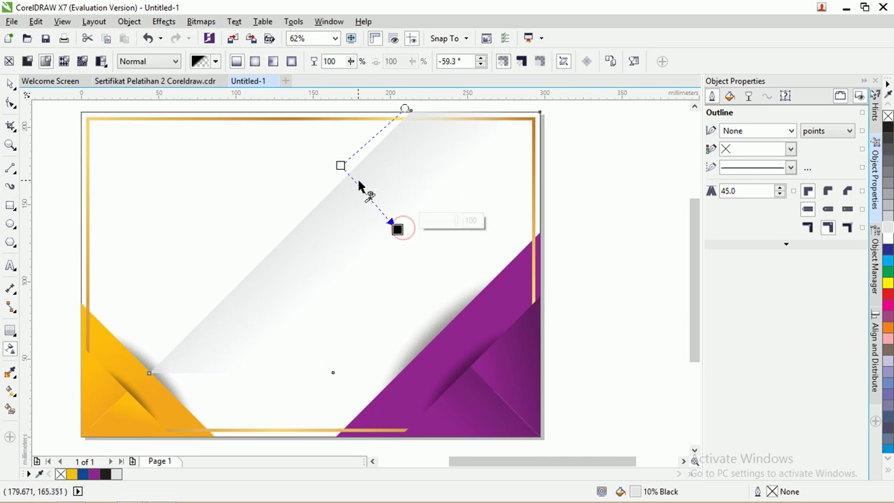
Raise the band's starting transparency to 46% and reposition both ends of the fade for a fainter effect
left_click(341, 166)
left_click_drag(375, 160, 357, 138)
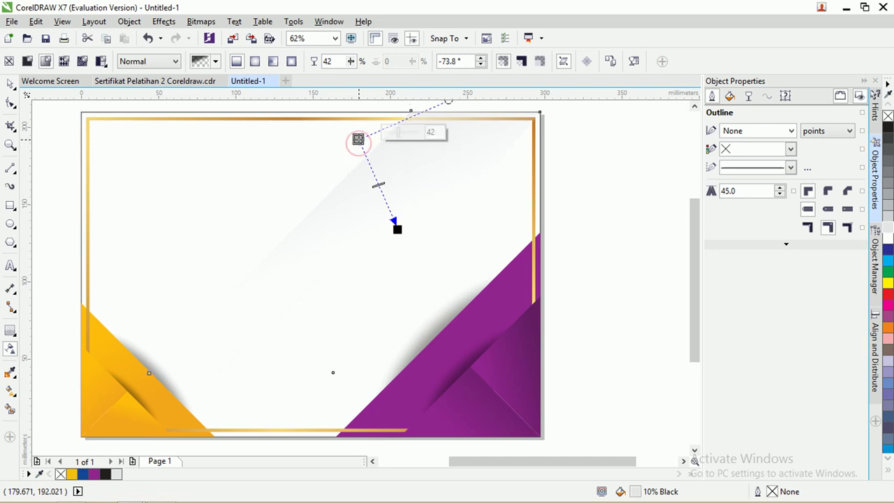
left_click_drag(396, 228, 407, 221)
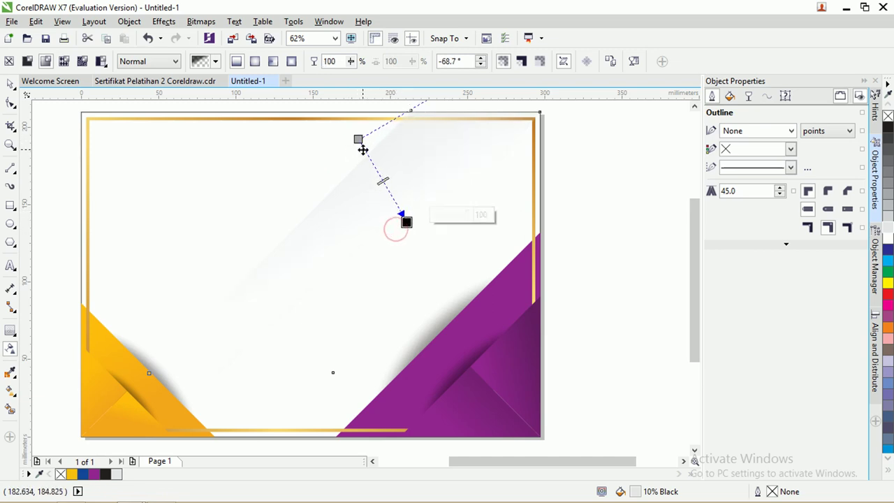
mouse_move(360, 140)
left_mouse_down()
mouse_move(347, 144)
mouse_move(369, 126)
left_mouse_up()
left_click_drag(406, 221, 415, 212)
left_click_drag(368, 126, 406, 131)
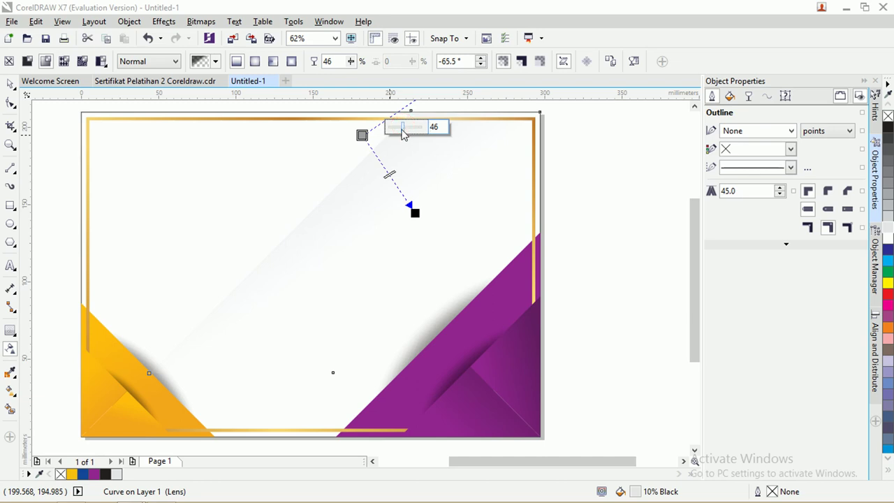
mouse_move(415, 212)
left_mouse_down()
mouse_move(375, 233)
mouse_move(403, 222)
left_mouse_up()
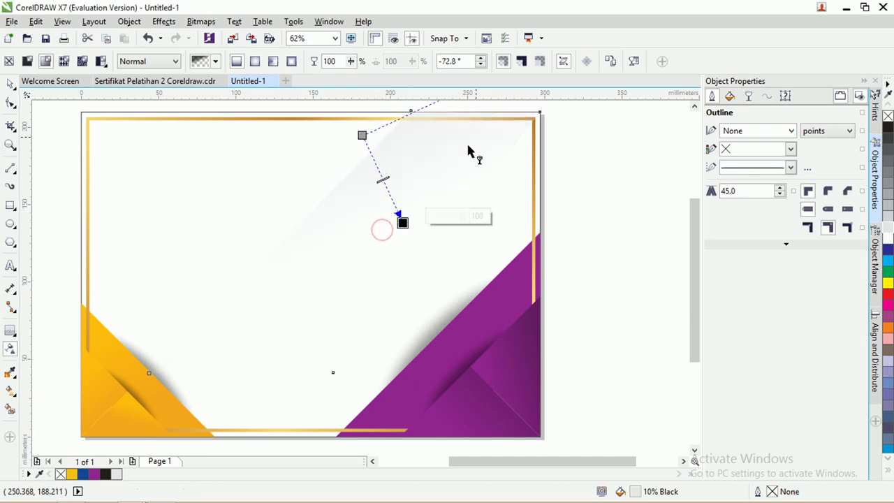
left_click(10, 85)
left_click(603, 189)
left_click(404, 171)
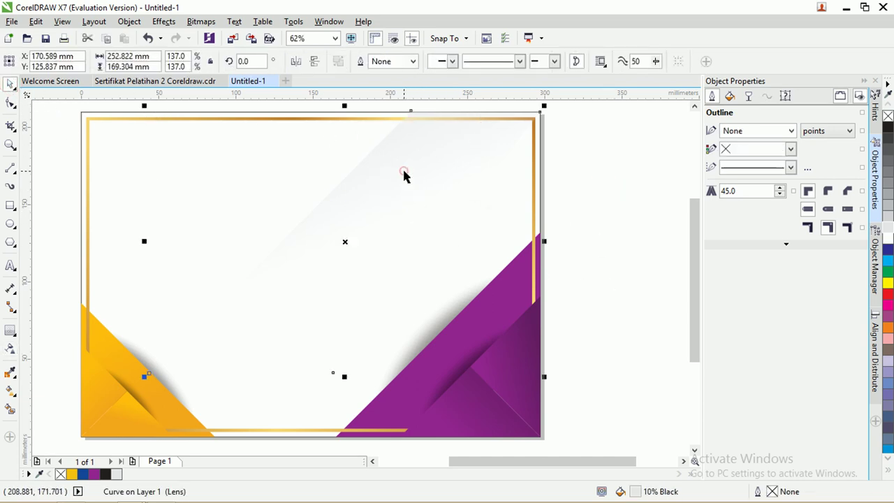
Lengthen the band's transparency fade and turn it nearly vertical, about -94.9°, adjusting its slant so the shading follows the band's diagonal edge
left_click(12, 349)
left_click_drag(362, 135, 320, 115)
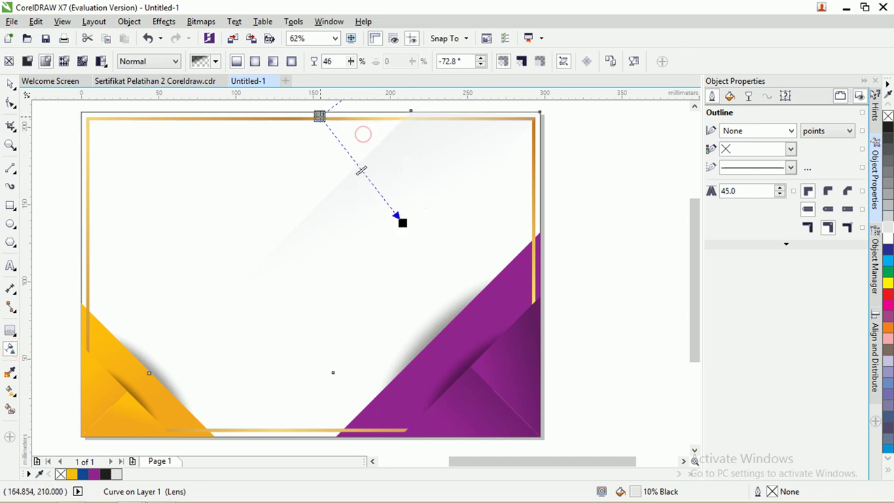
left_click_drag(398, 217, 364, 246)
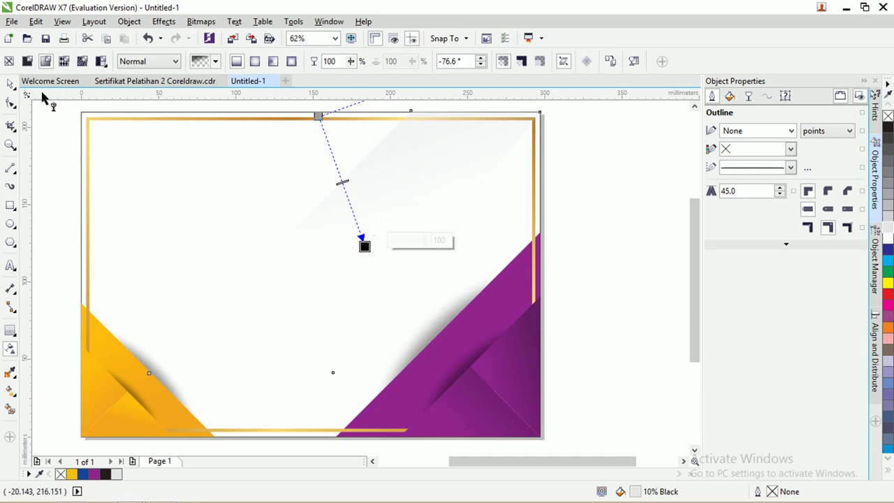
left_click_drag(364, 246, 331, 275)
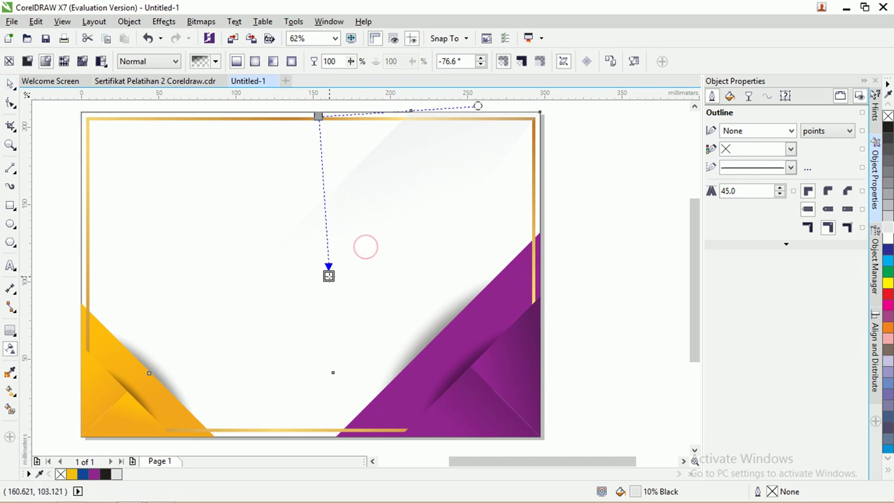
scroll(347, 259, "down", 2)
left_click_drag(414, 179, 380, 155)
scroll(359, 258, "up", 2)
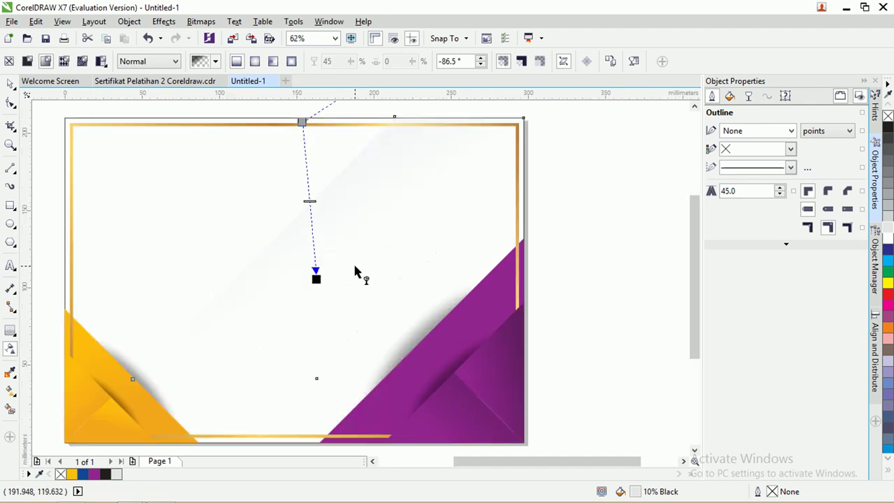
left_click_drag(316, 278, 306, 319)
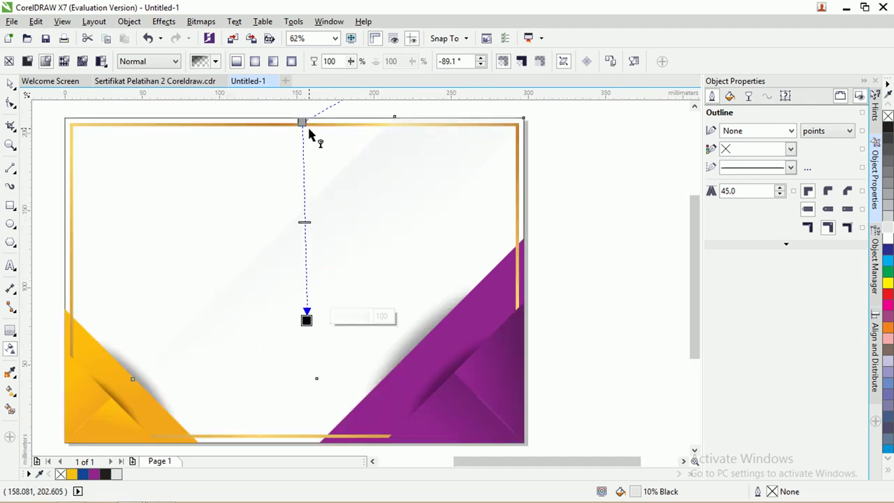
left_click_drag(304, 125, 329, 151)
scroll(366, 157, "down", 2)
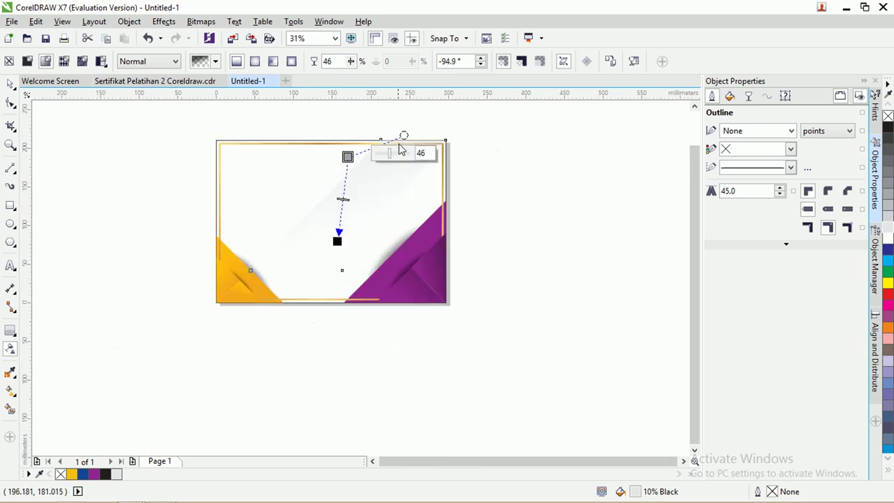
left_click_drag(399, 145, 377, 132)
scroll(371, 162, "up", 2)
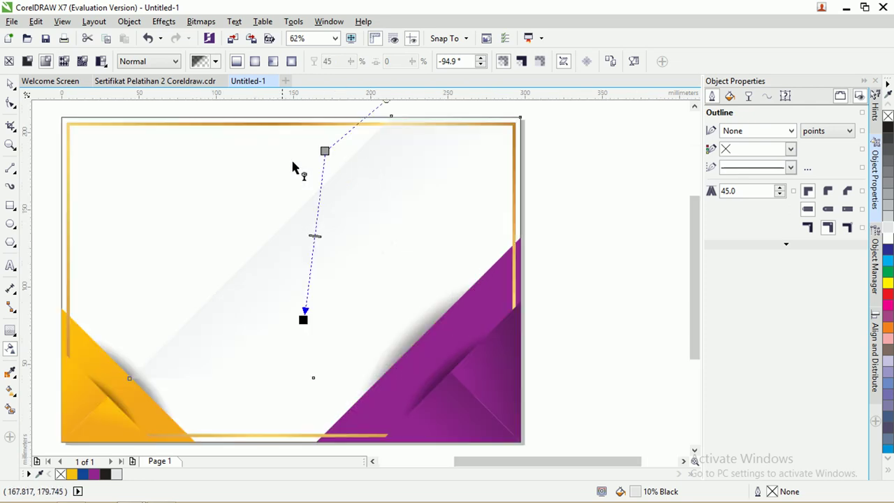
Strengthen the grey band by setting its starting transparency to 13%
left_click(10, 83)
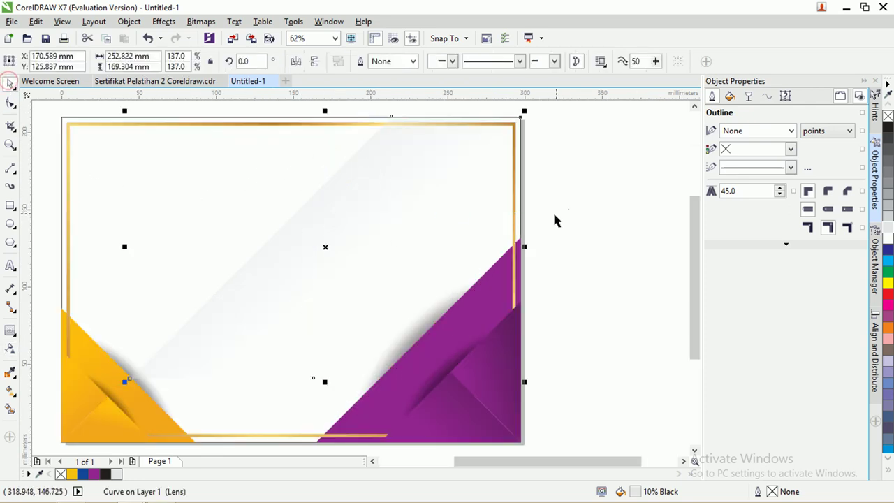
left_click(589, 196)
left_click(386, 144)
left_click(10, 347)
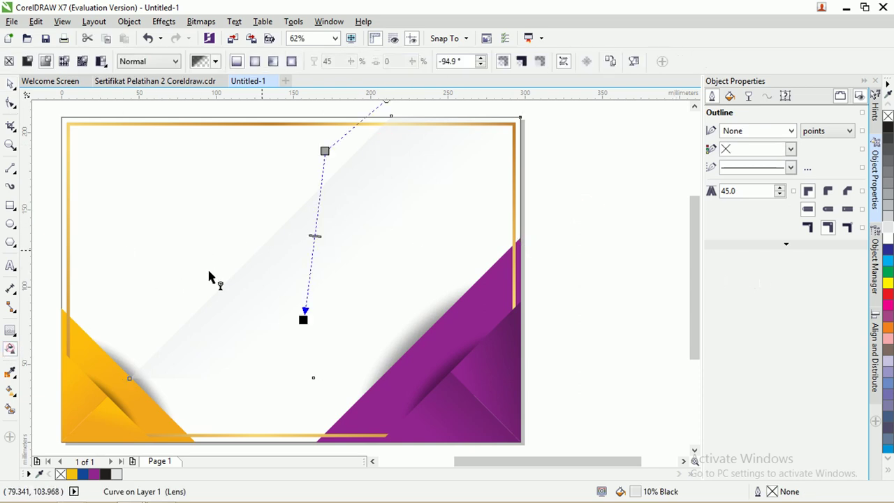
left_click(325, 151)
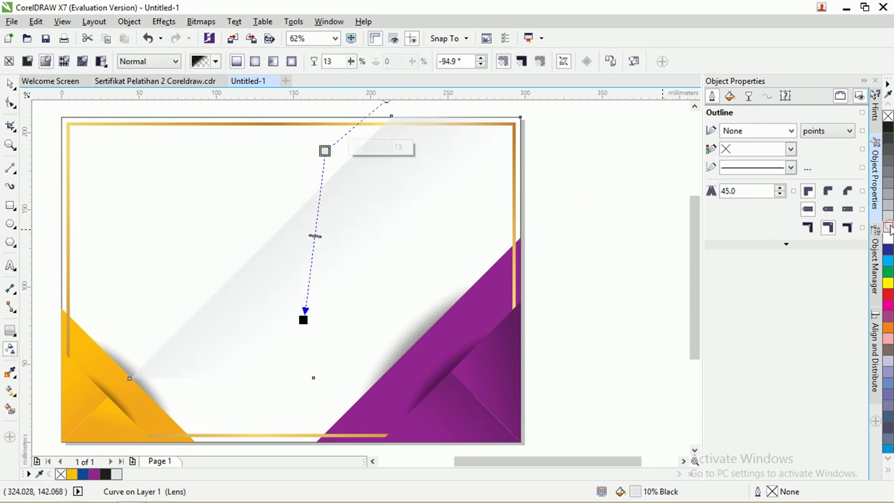
scroll(329, 165, "up", 3)
scroll(330, 159, "down", 3)
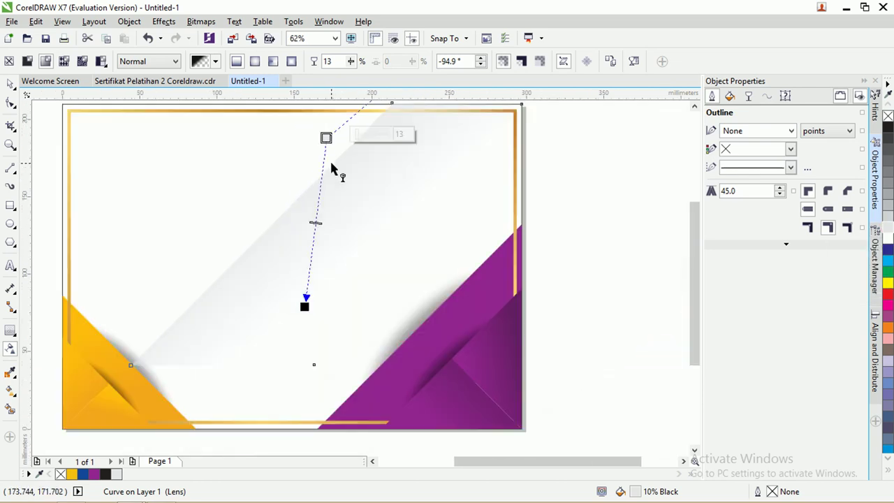
left_click(10, 83)
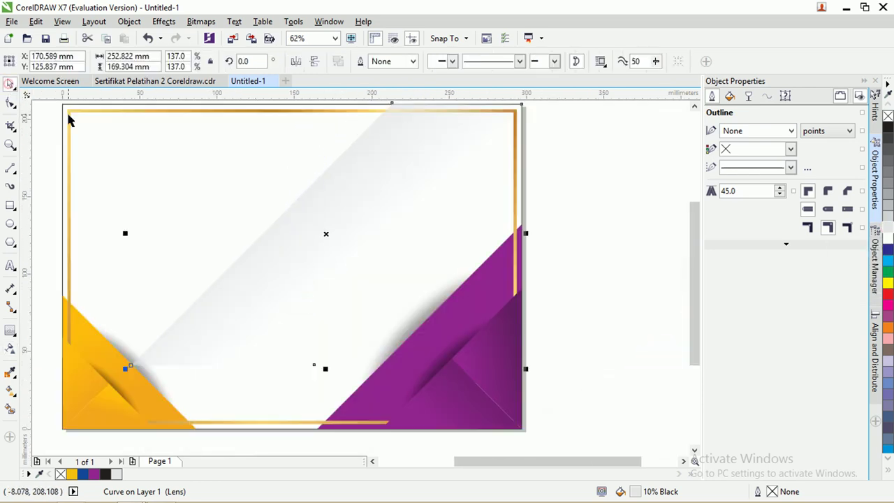
left_click(570, 181)
left_click(399, 139)
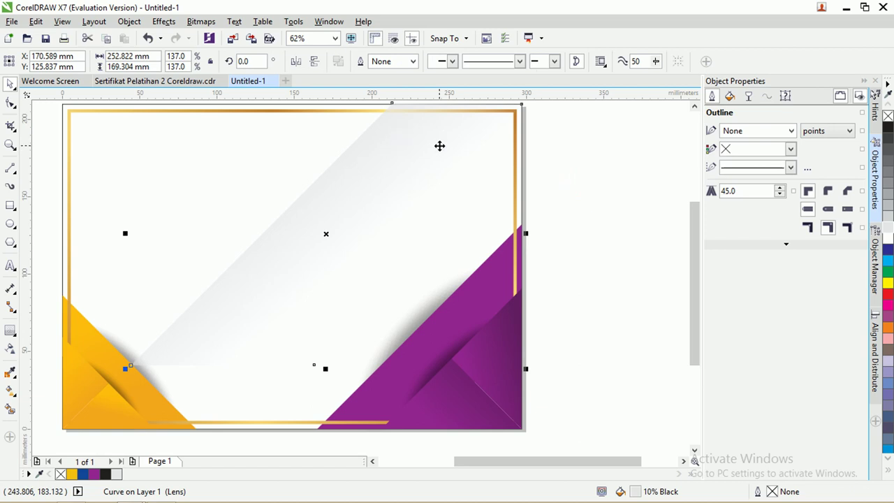
Duplicate the grey band and place the copy to its left at the same height, centred at about X 62 mm
scroll(439, 145, "right", 1)
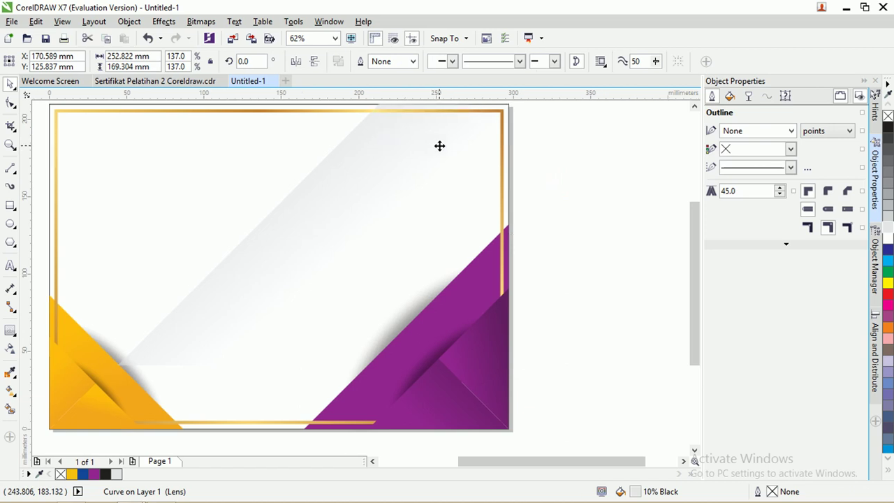
left_click(591, 164)
left_click(350, 162)
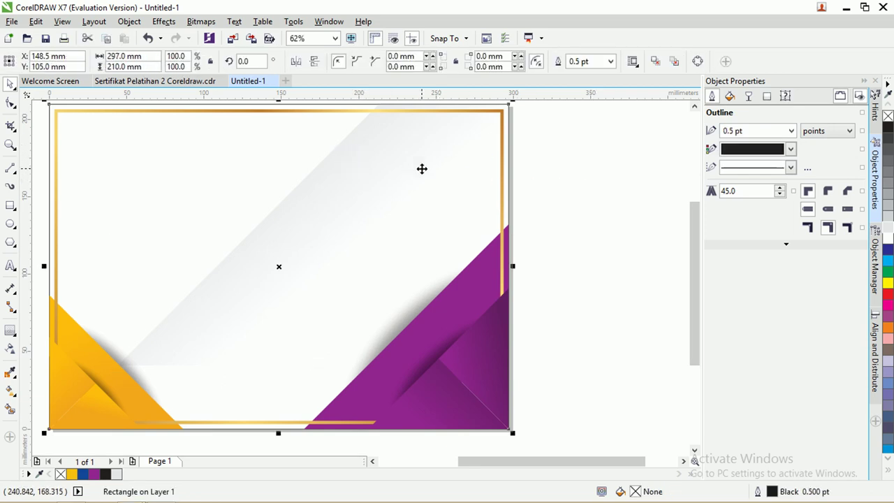
scroll(387, 161, "down", 2)
mouse_move(386, 162)
left_mouse_down()
mouse_move(368, 159)
mouse_move(379, 160)
left_mouse_up()
key("p")
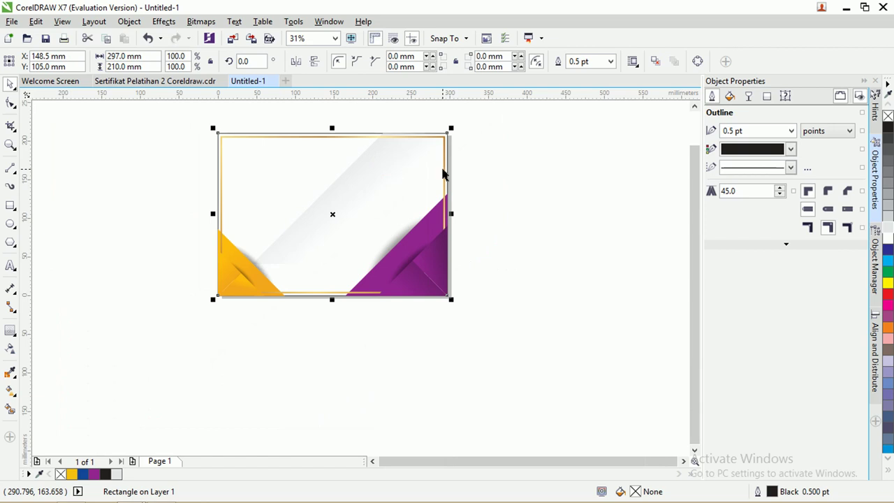
left_click(367, 165)
left_click_drag(368, 165, 349, 175)
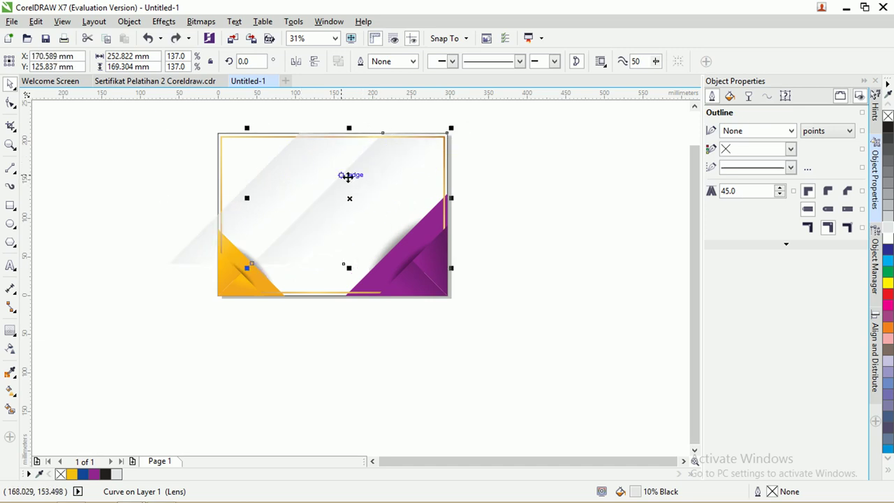
key("ctrl+z")
key("ctrl+z")
scroll(292, 163, "up", 2)
scroll(243, 202, "down", 2)
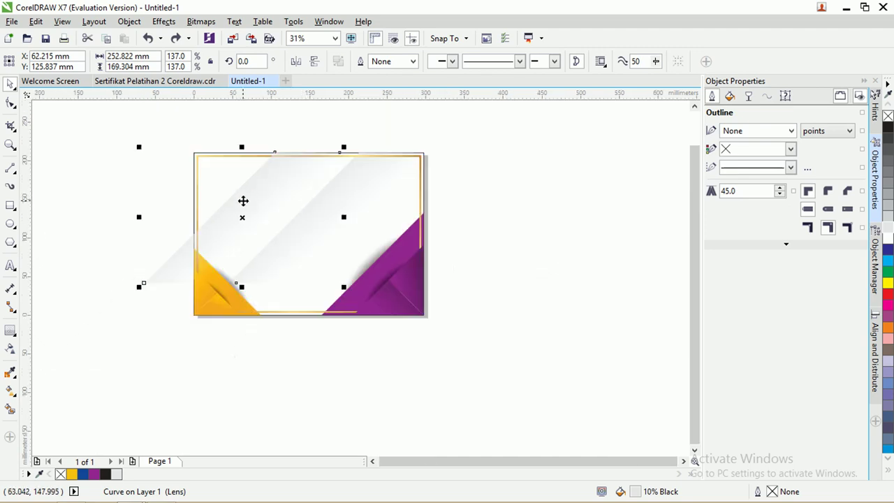
Trim the copied band to the page's left edge by adding two nodes there and deleting the outer lower-left node
left_click(11, 103)
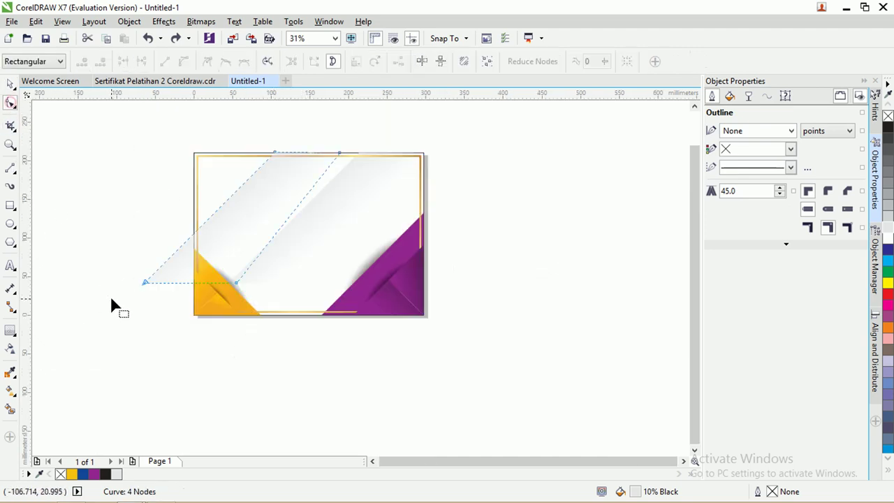
double_click(192, 235)
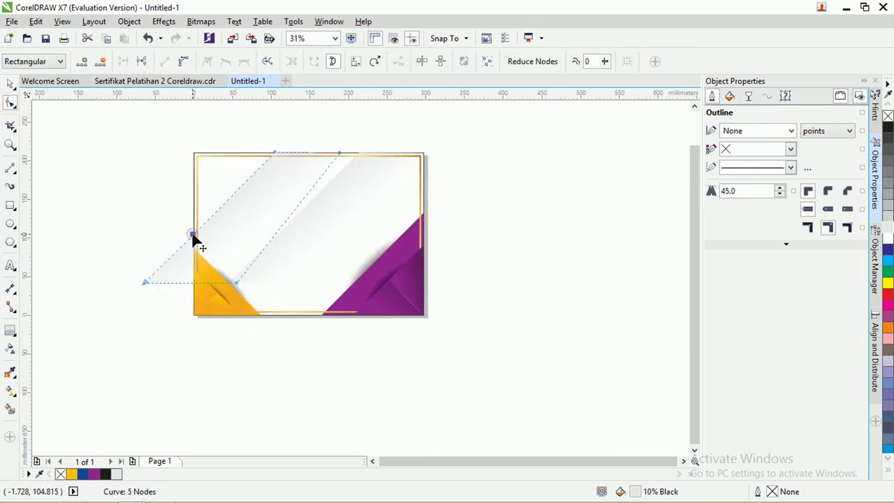
left_click(193, 280)
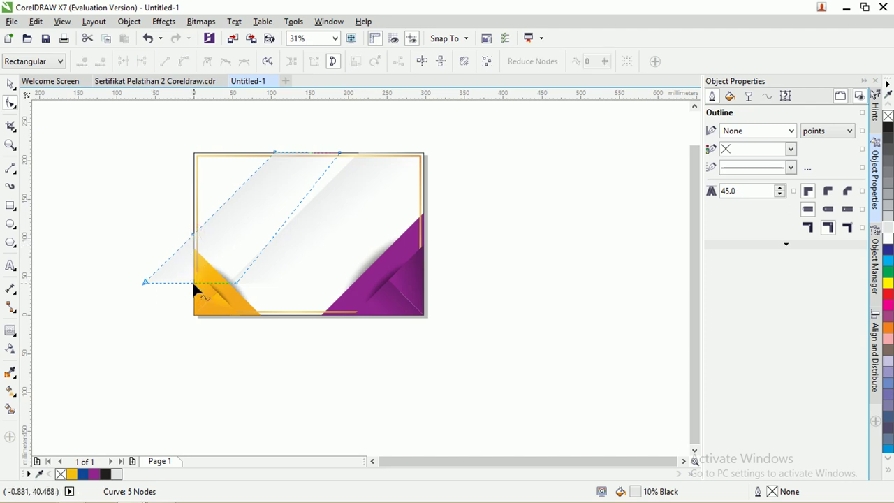
double_click(193, 282)
double_click(144, 283)
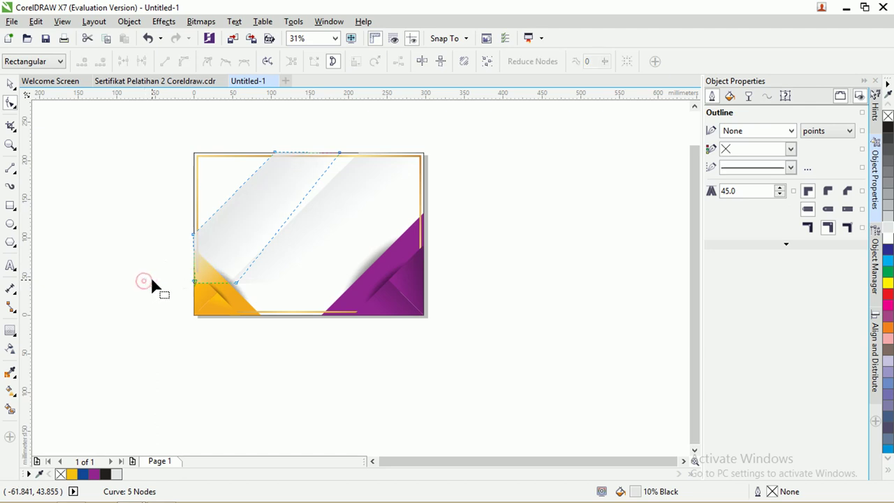
Shorten the copied band's transparency fade and turn it to about -102.4°, so the band fades out before the yellow corner
scroll(240, 210, "up", 1)
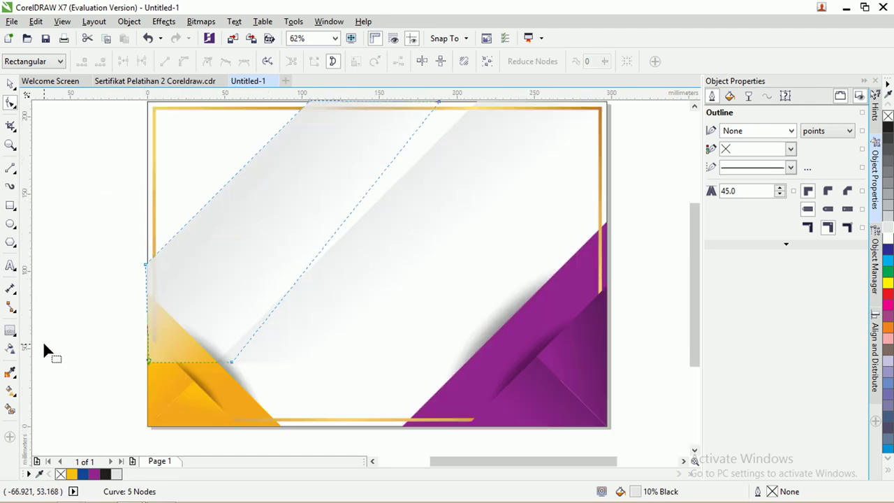
left_click(14, 351)
scroll(258, 264, "down", 1)
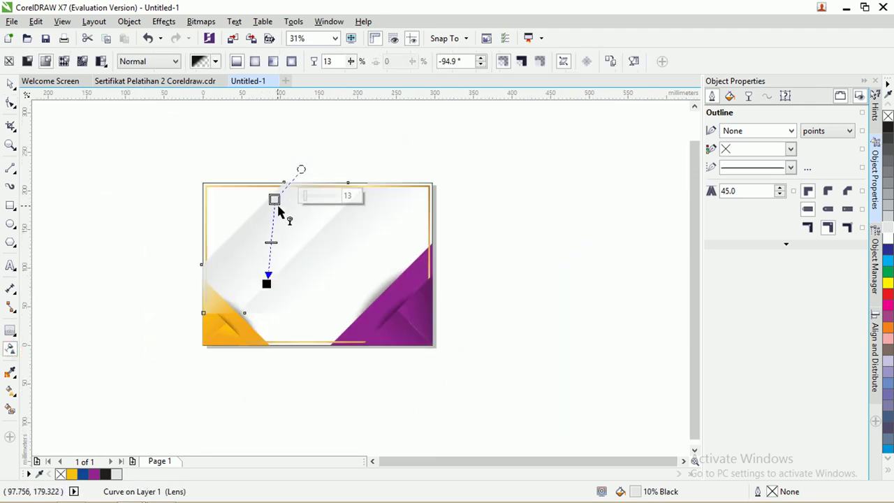
left_click_drag(274, 198, 278, 187)
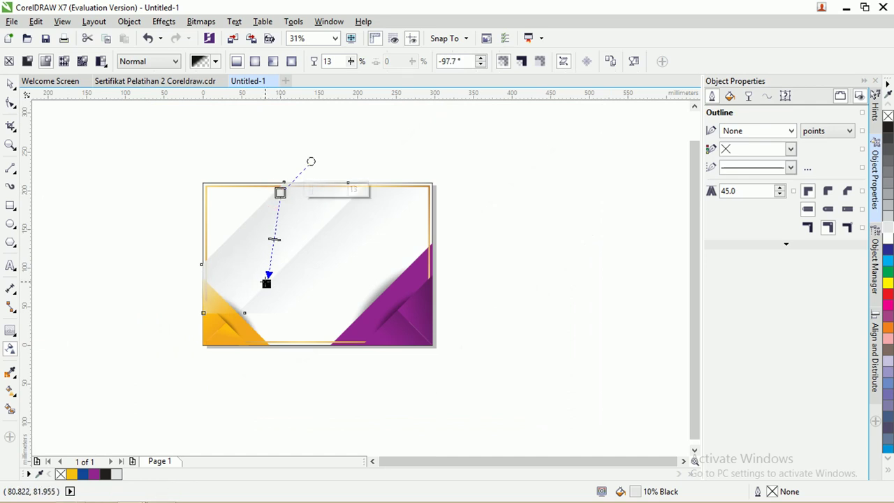
left_click_drag(266, 283, 267, 259)
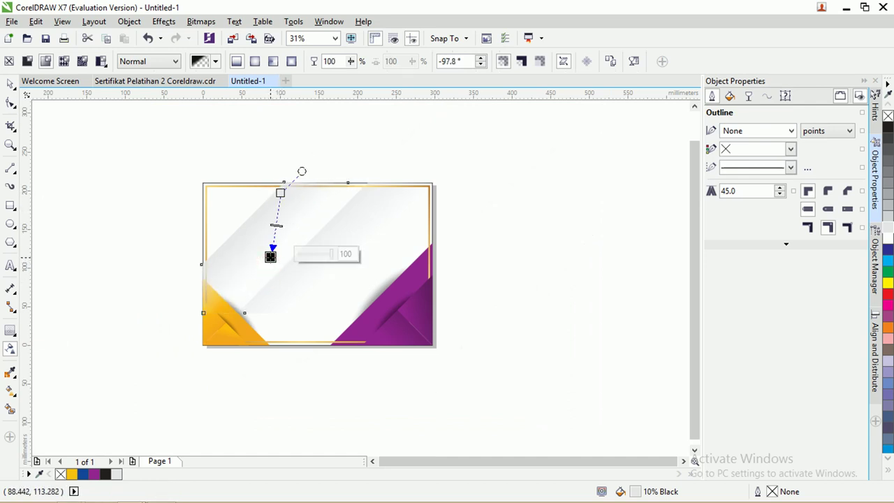
left_click_drag(271, 257, 267, 245)
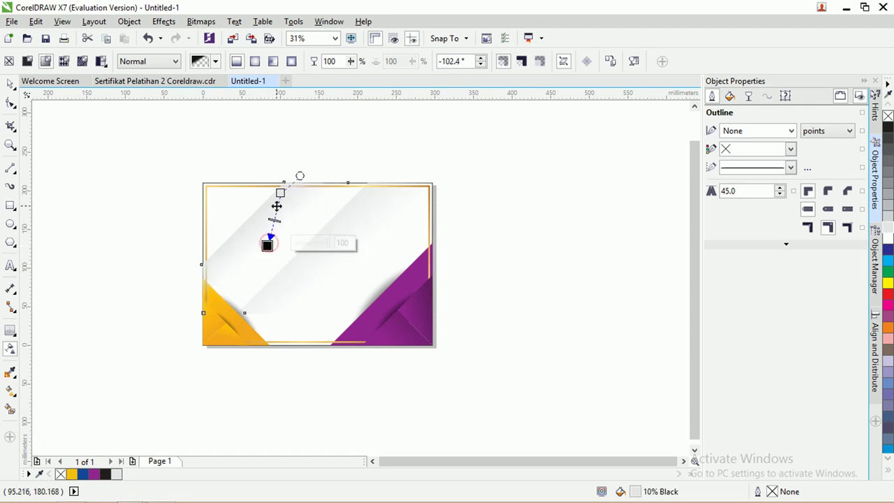
scroll(278, 204, "up", 2)
scroll(277, 223, "down", 2)
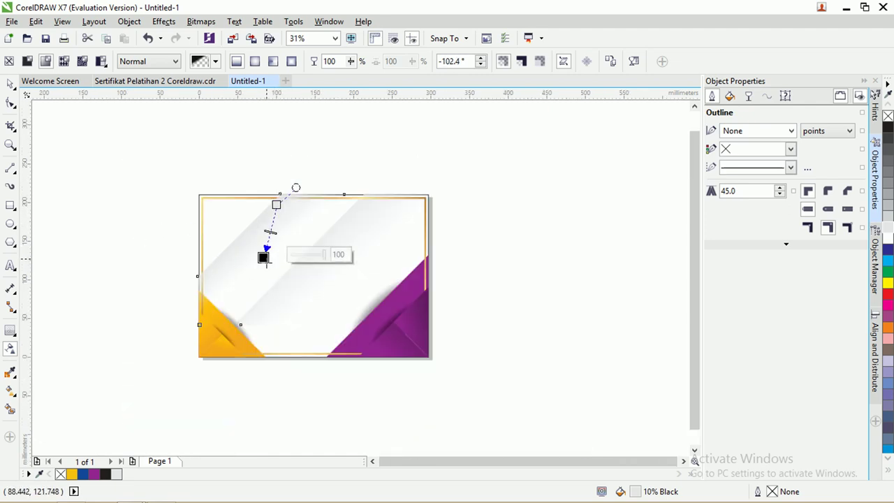
Shrink the original grey band from its lower-left corner to about 190.8 × 127.8 mm, keeping its top-right corner in place
left_click(11, 83)
left_click(351, 255)
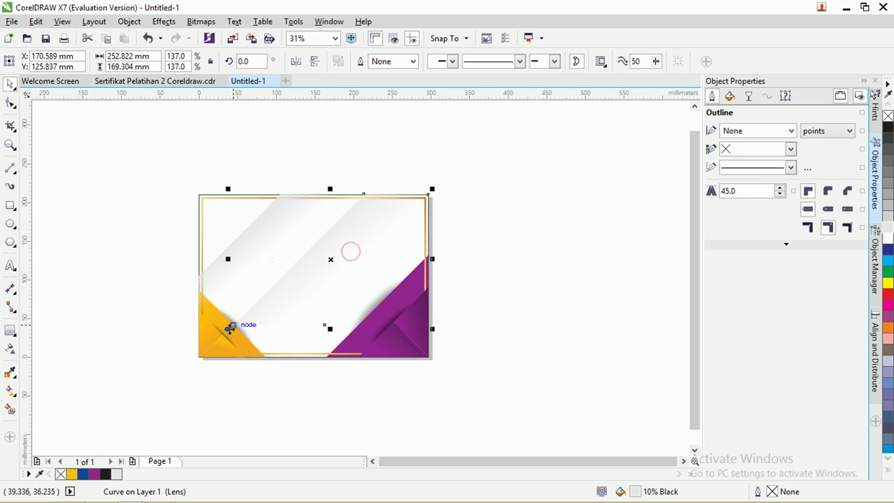
left_click_drag(233, 325, 273, 304)
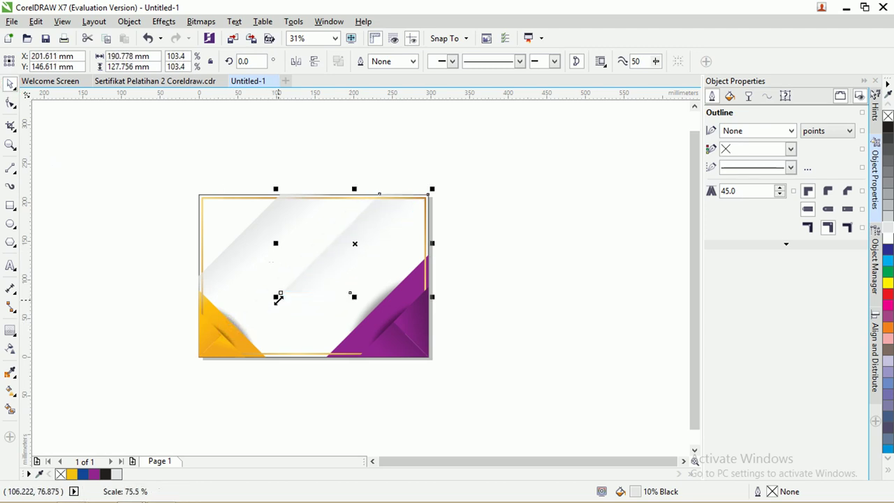
Move the copied band inward and scale it to about 128.9 × 115 mm, centred near X 99.6 mm and Y 153 mm
left_click(238, 235)
left_click(253, 235)
left_click_drag(253, 234, 277, 239)
left_click_drag(227, 329, 255, 290)
left_click_drag(315, 235, 270, 236)
scroll(300, 225, "up", 1)
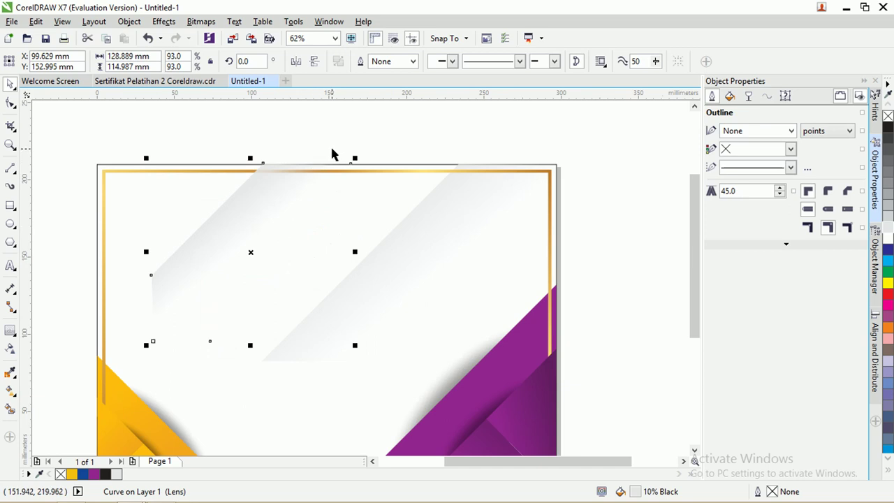
left_click(338, 166)
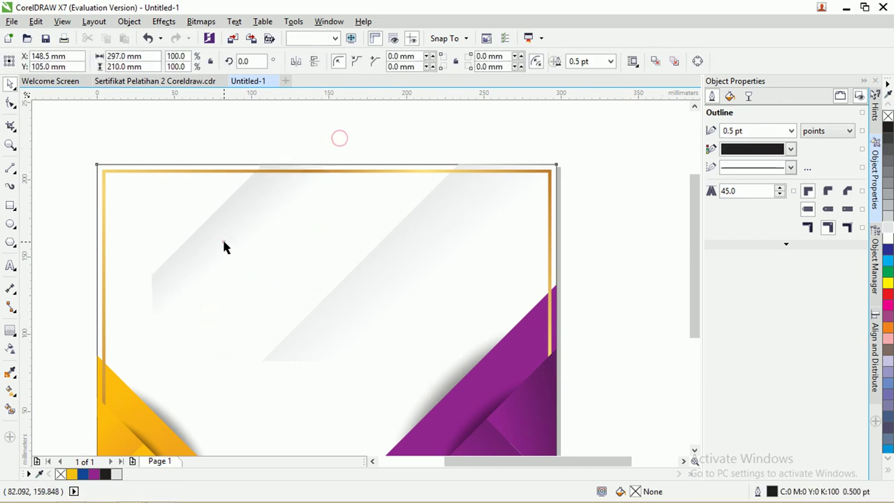
left_click(10, 347)
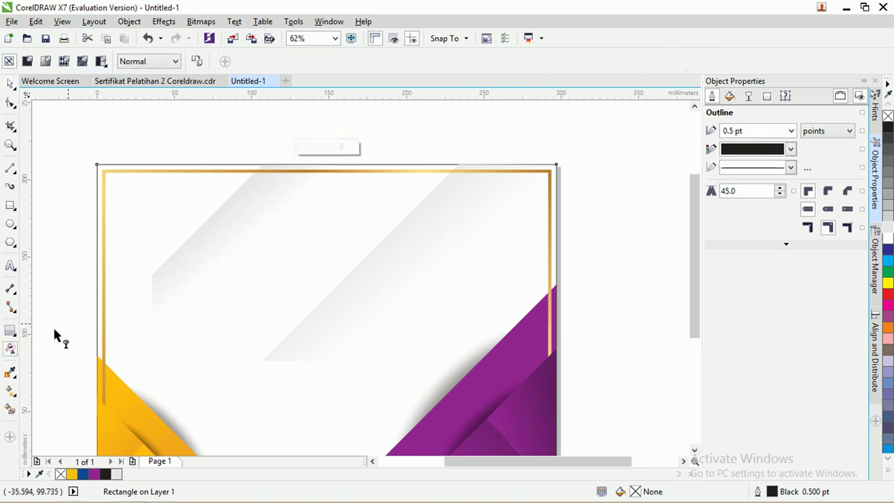
left_click(11, 83)
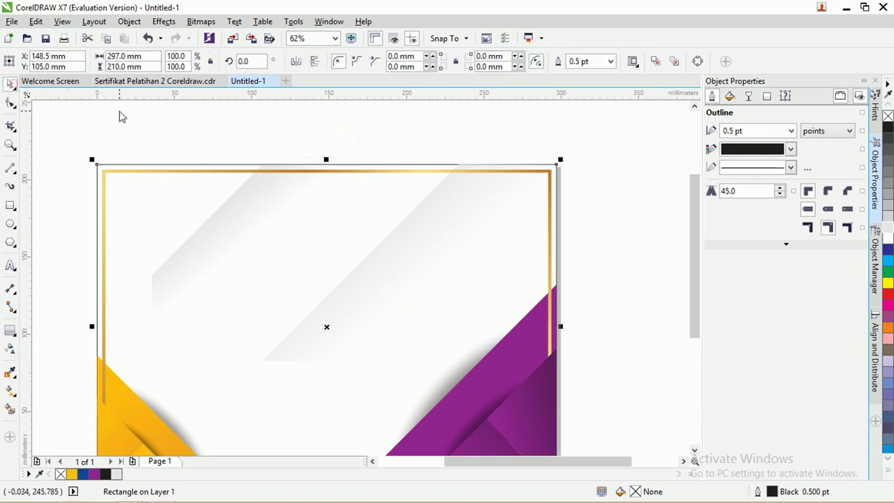
left_click(144, 111)
left_click(226, 211)
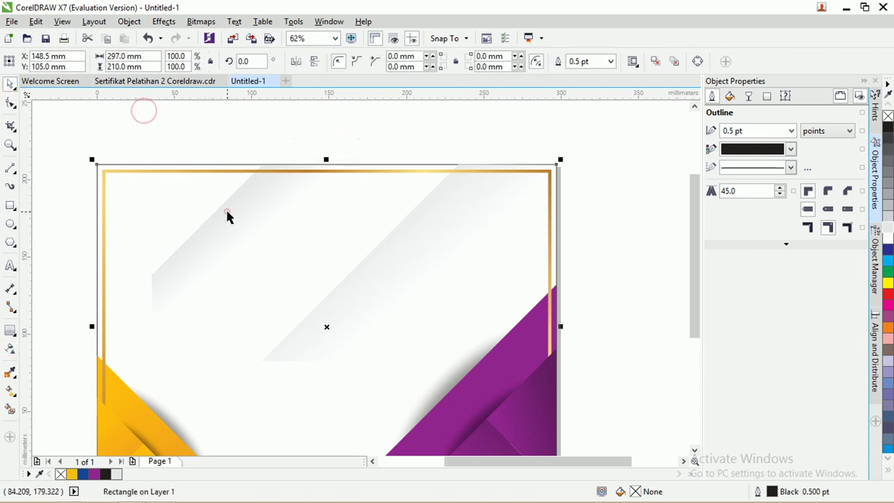
left_click(14, 349)
left_click_drag(249, 226, 143, 285)
left_click_drag(249, 227, 240, 196)
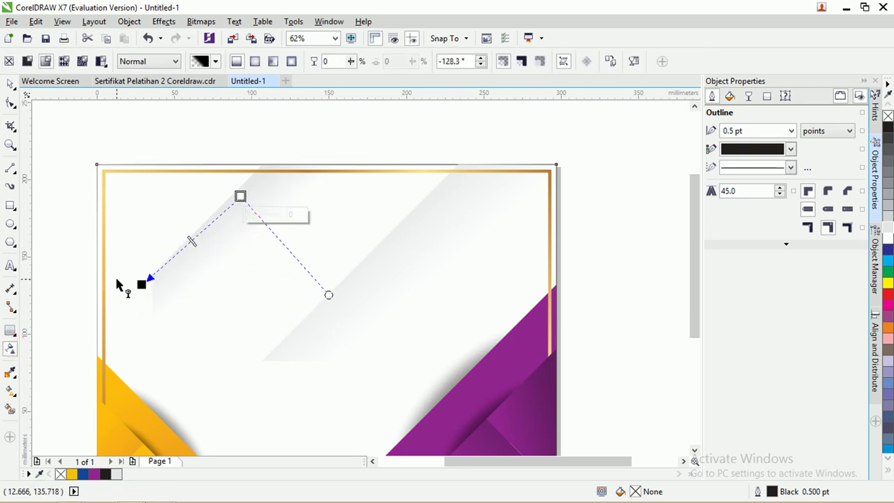
key("space")
key("Tab")
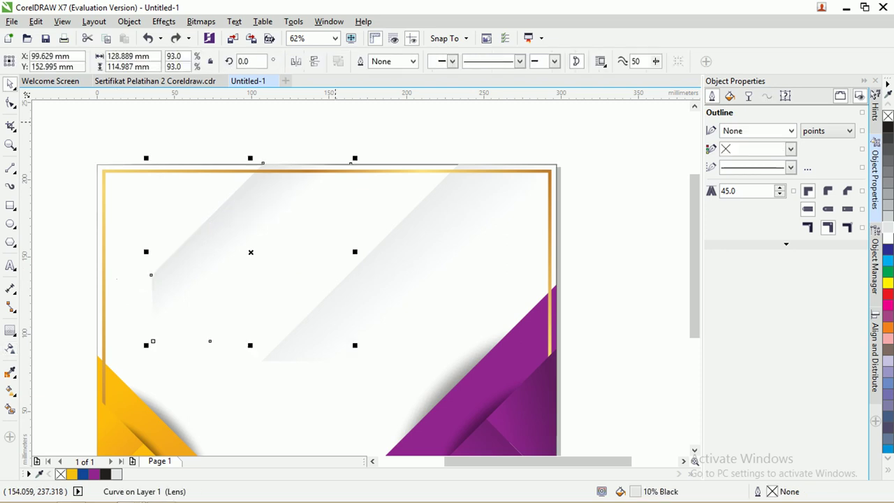
Shorten the smaller band's transparency fade further and turn it to about -107.3°
left_click(11, 347)
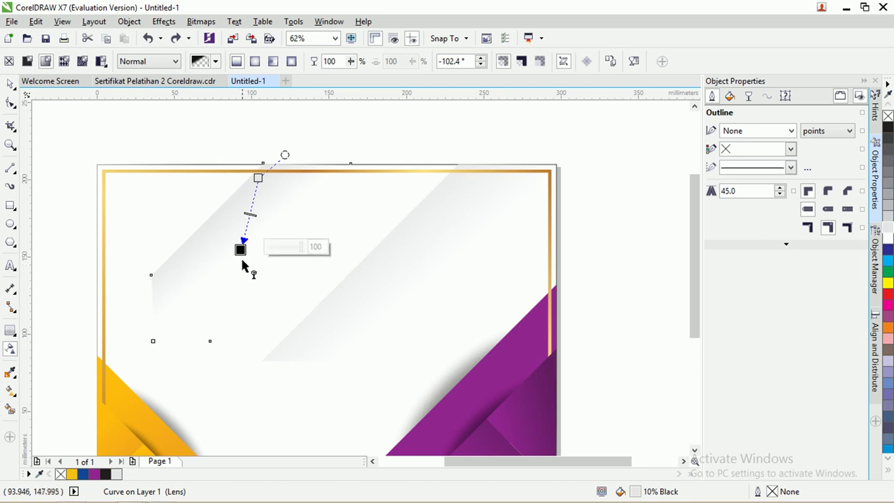
left_click_drag(240, 249, 238, 229)
left_click(11, 85)
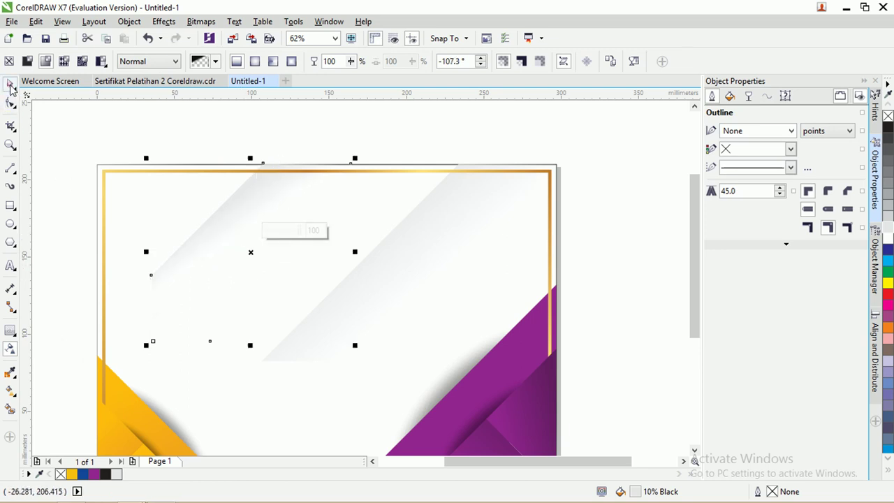
left_click(174, 114)
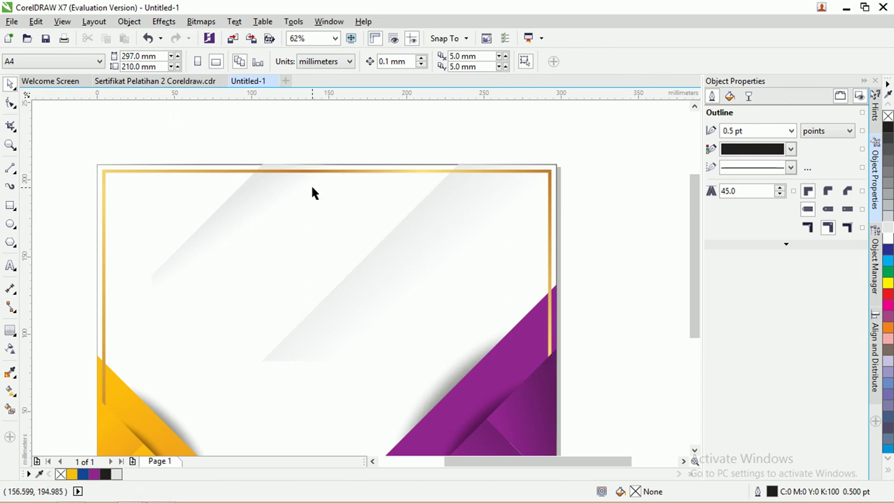
Swap the two grey bands, placing the larger one on the page's left half and the smaller one near the upper-right corner
left_click(267, 189)
left_click_drag(359, 207, 338, 224)
left_click_drag(253, 193, 314, 205)
mouse_move(431, 233)
left_mouse_down()
mouse_move(455, 226)
mouse_move(437, 225)
left_mouse_up()
left_click(593, 220)
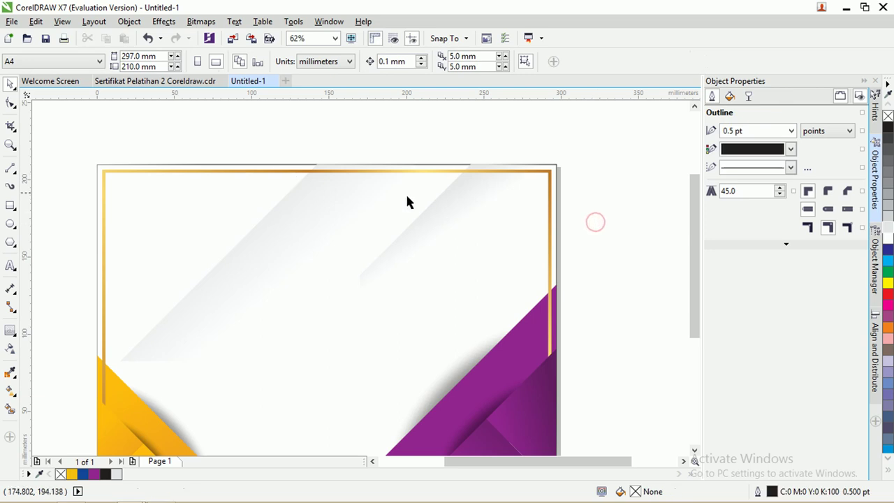
scroll(408, 202, "up", 2)
scroll(412, 202, "down", 2)
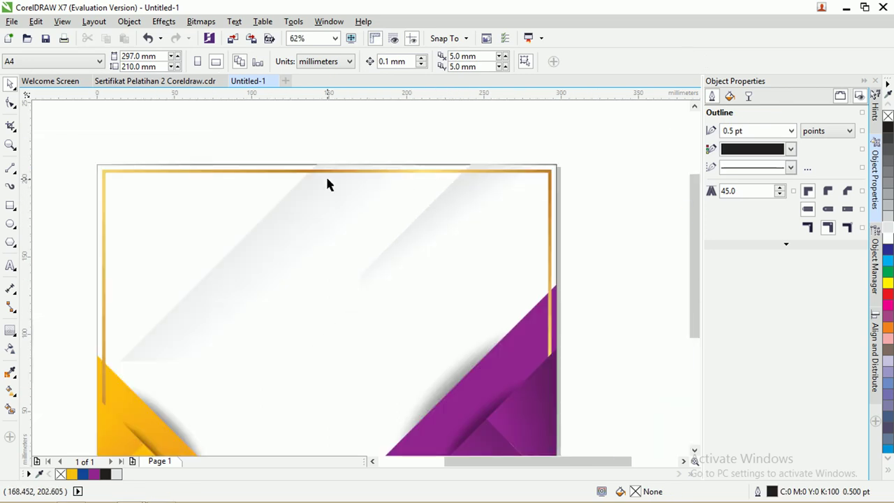
left_click(317, 204)
left_click(459, 214, "shift")
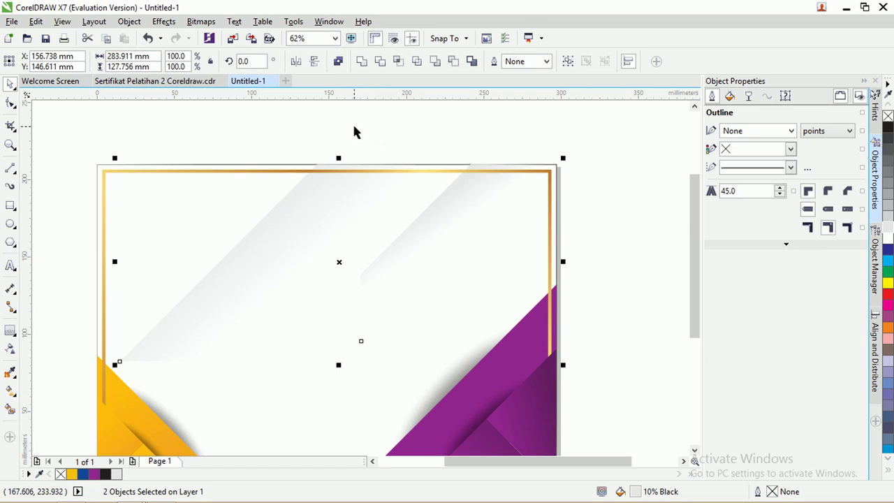
left_click(295, 165, "shift")
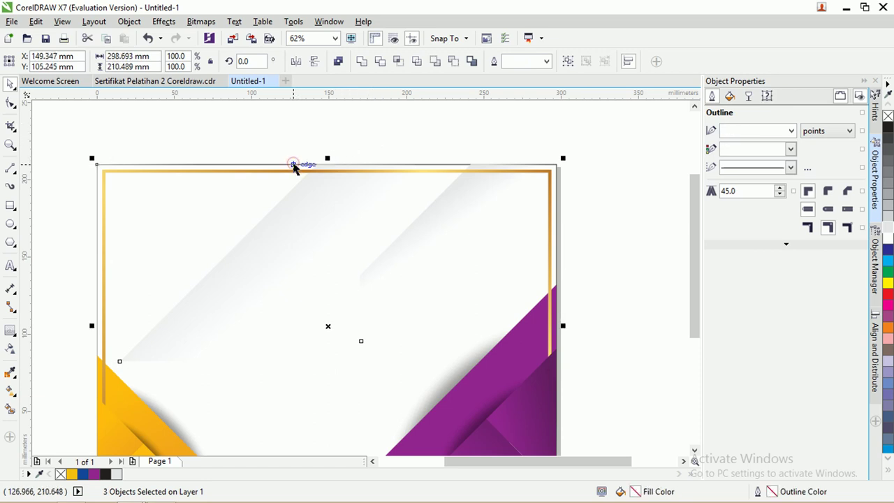
left_click(341, 131)
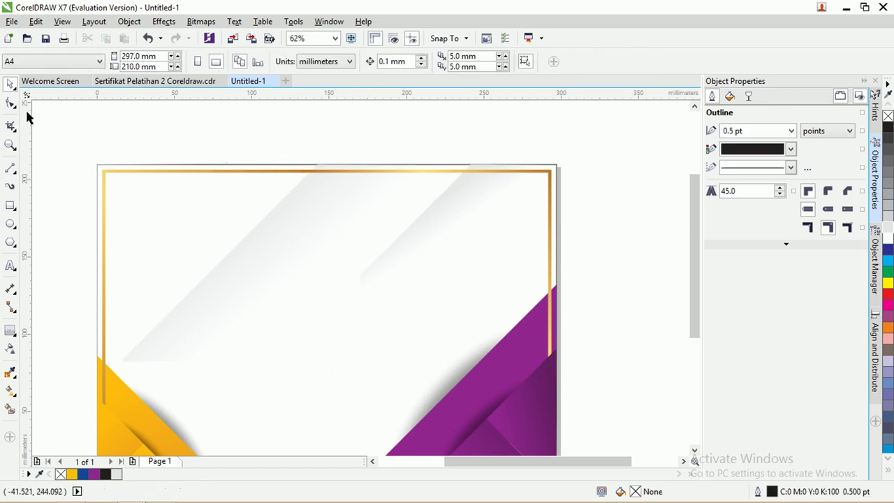
left_click(10, 265)
left_click(216, 219)
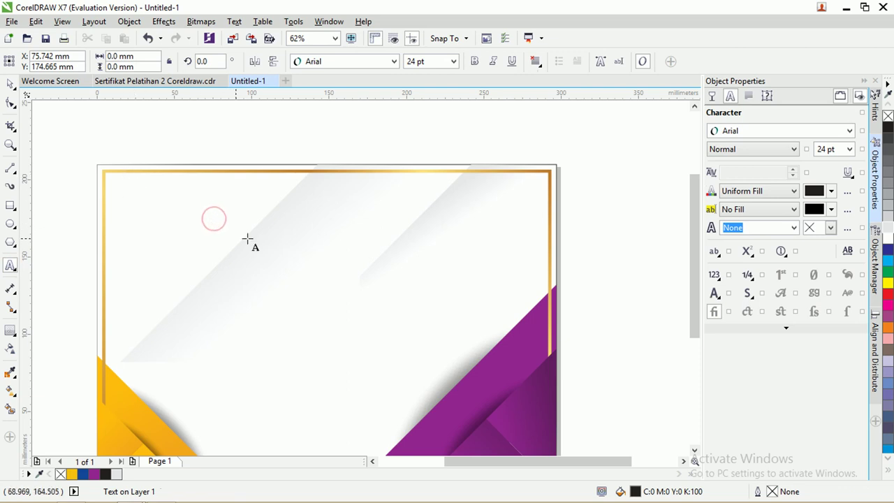
key("ctrl+space")
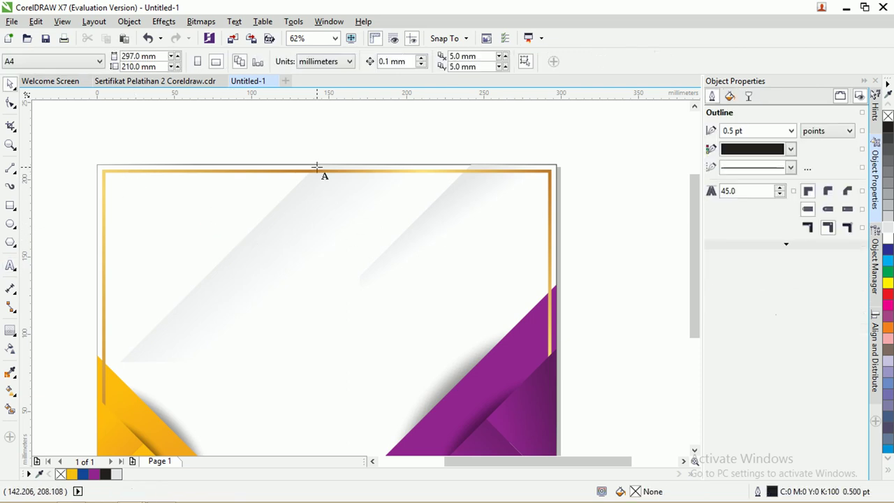
scroll(457, 237, "down", 2)
scroll(426, 236, "up", 2)
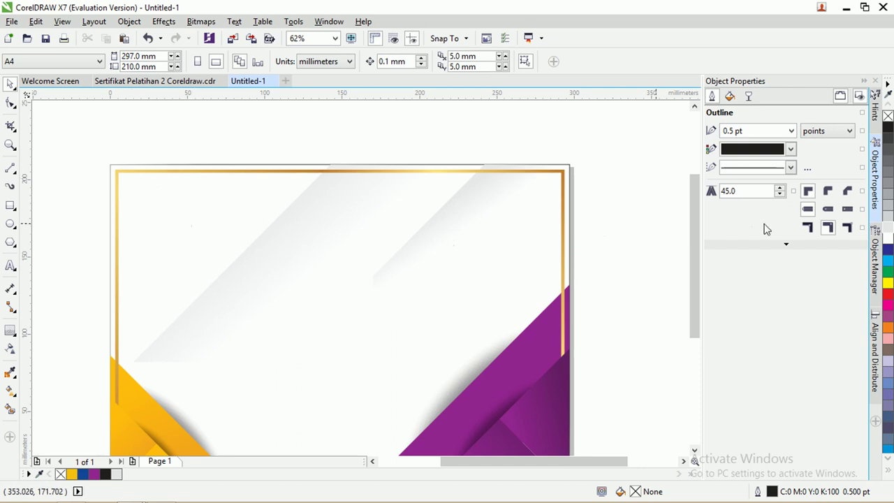
scroll(692, 229, "down", 2)
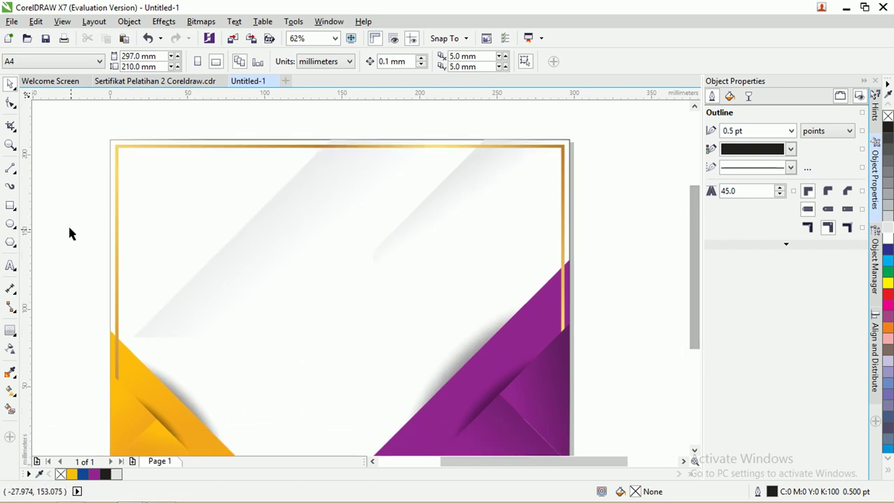
left_click(11, 267)
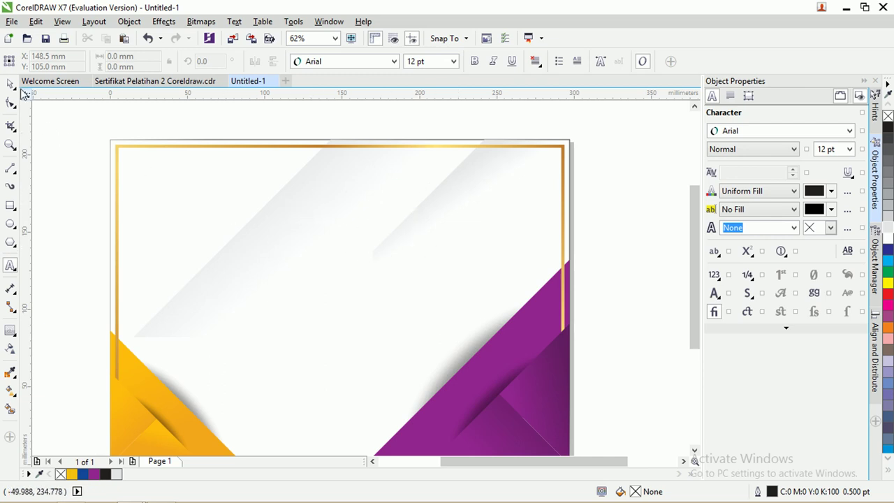
left_click(10, 84)
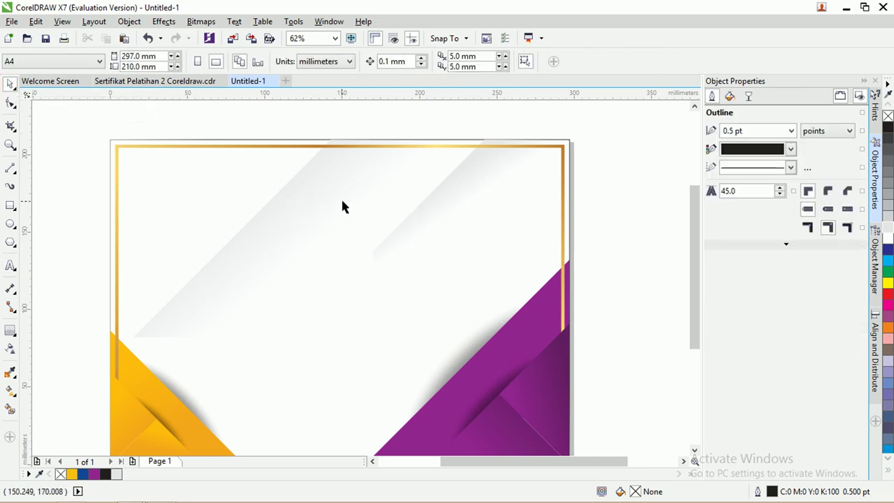
Paste the copied certificate text onto the page, including the SERTIFIKAT title, certificate number, recipient's name, seminar details and signature blocks
key("ctrl+v")
scroll(396, 269, "down", 1)
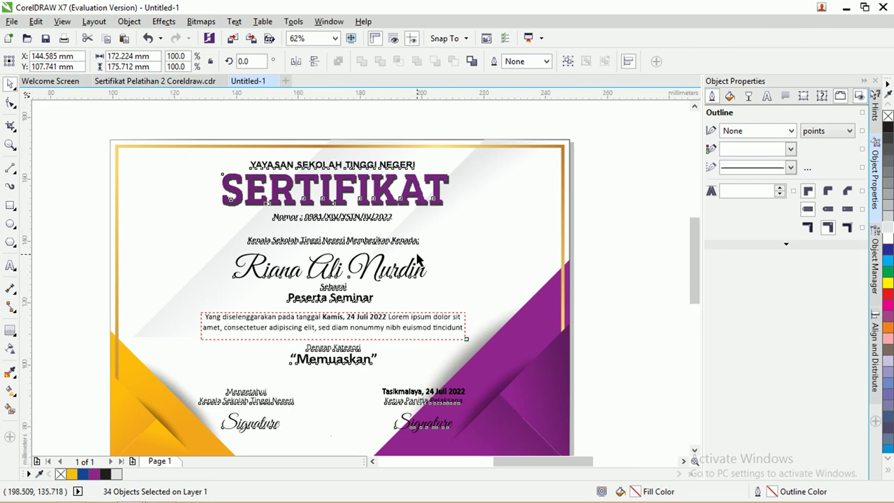
left_click(539, 288)
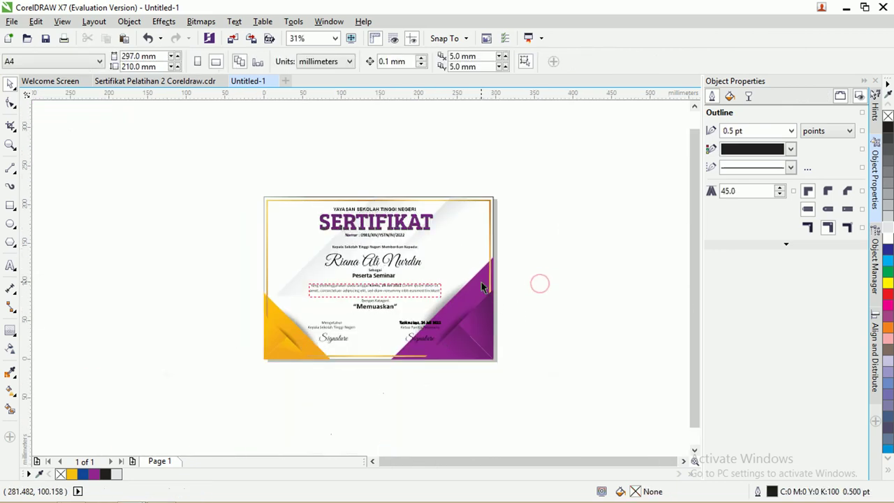
scroll(460, 286, "up", 1)
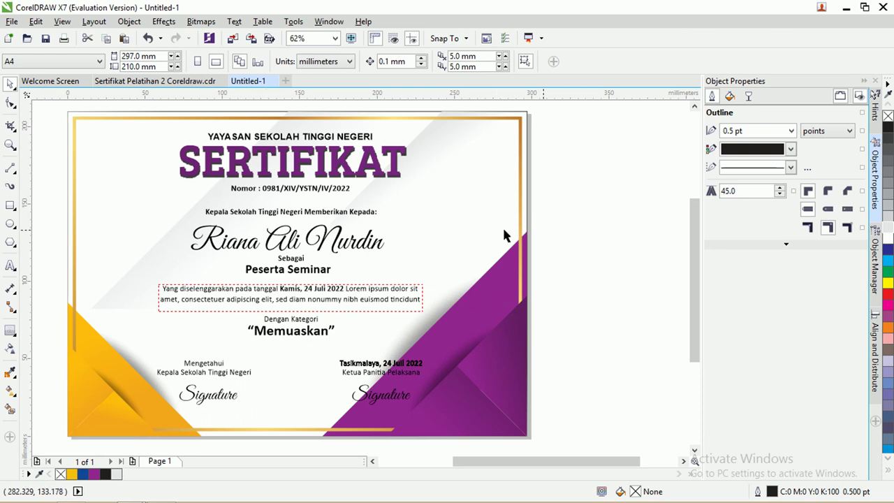
left_click_drag(694, 233, 694, 229)
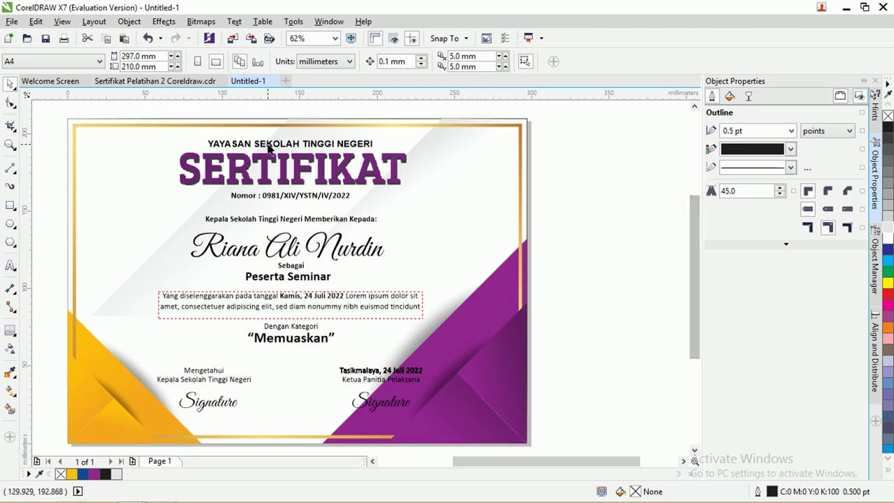
left_click(266, 168)
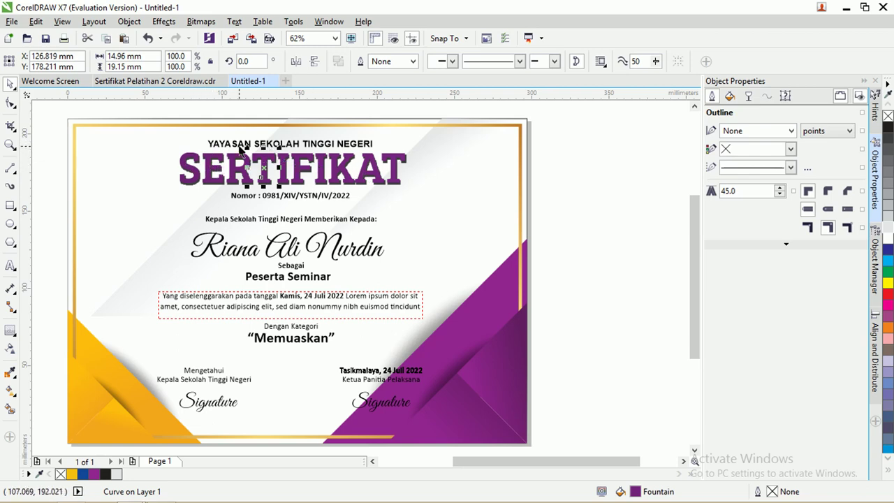
left_click(581, 191)
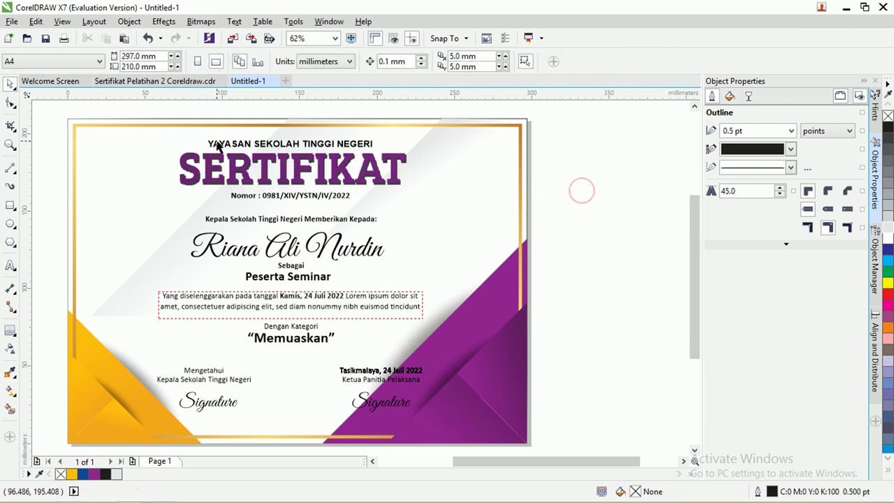
Examine the pasted certificate text, including the typeface of the recipient's name and signature, and the shadow behind the purple corner
scroll(201, 165, "up", 2)
scroll(207, 156, "down", 2)
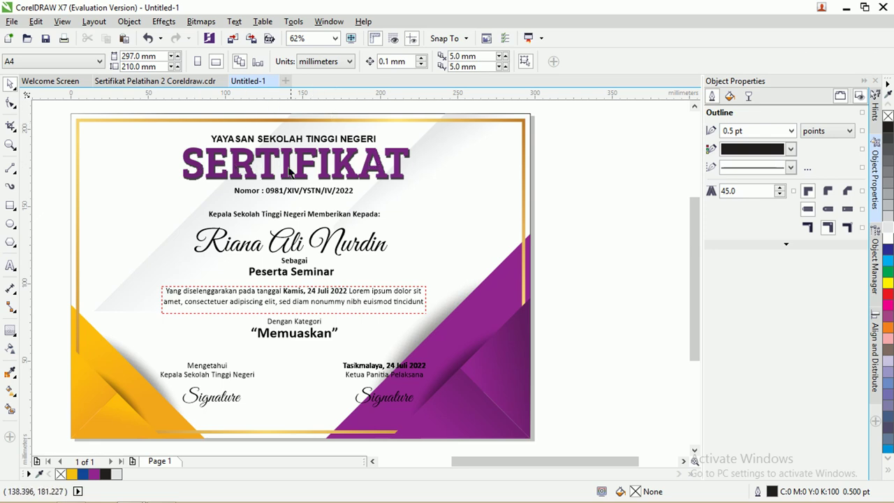
left_click(280, 237)
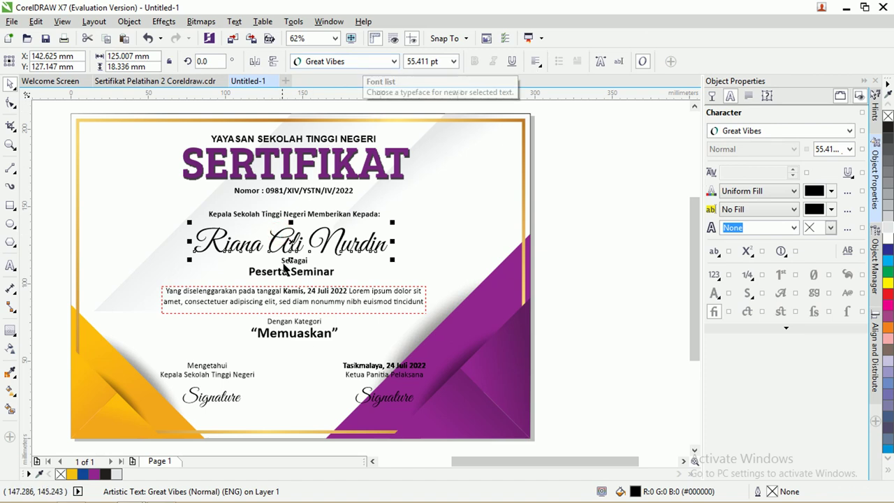
left_click(366, 403)
left_click(378, 400)
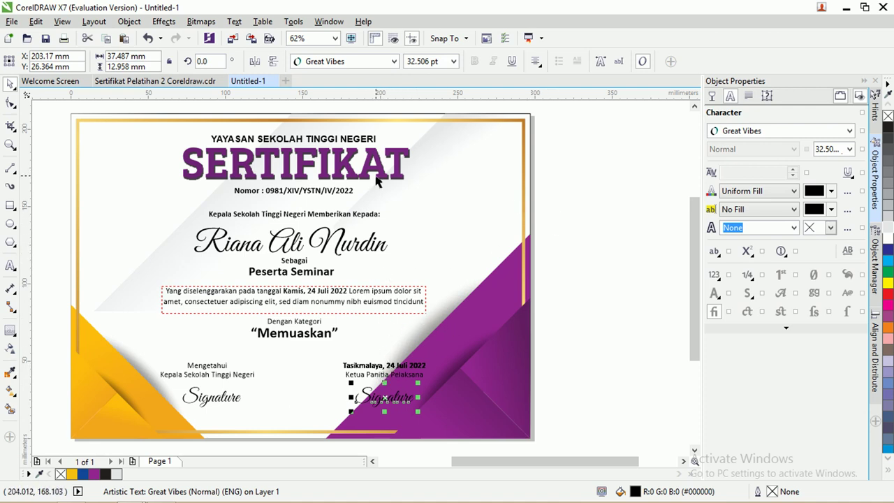
left_click(374, 269)
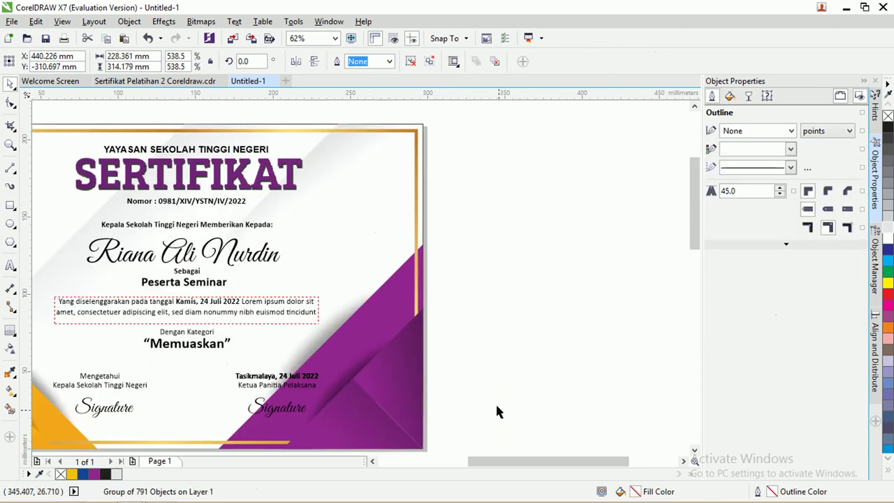
left_click_drag(524, 462, 494, 467)
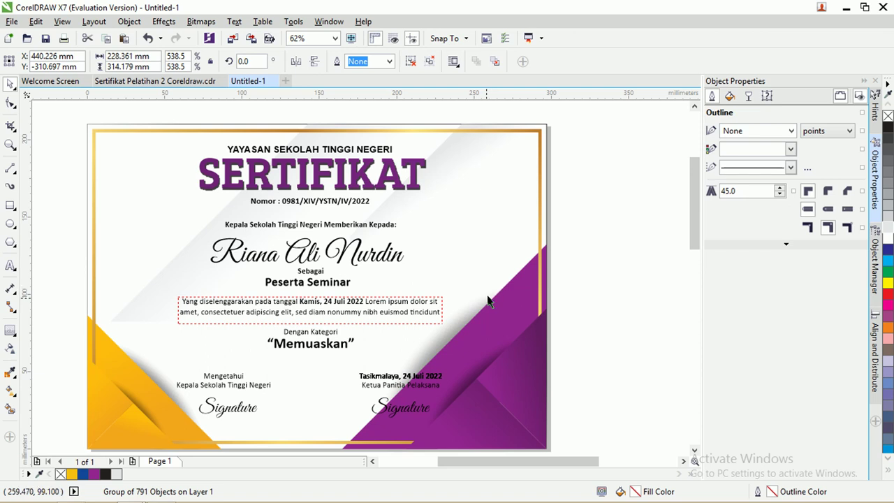
left_click(467, 312)
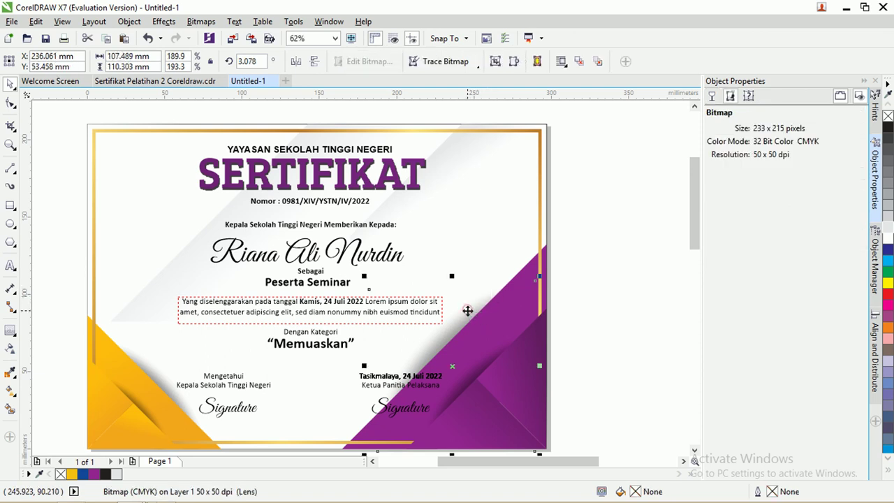
left_click(588, 253)
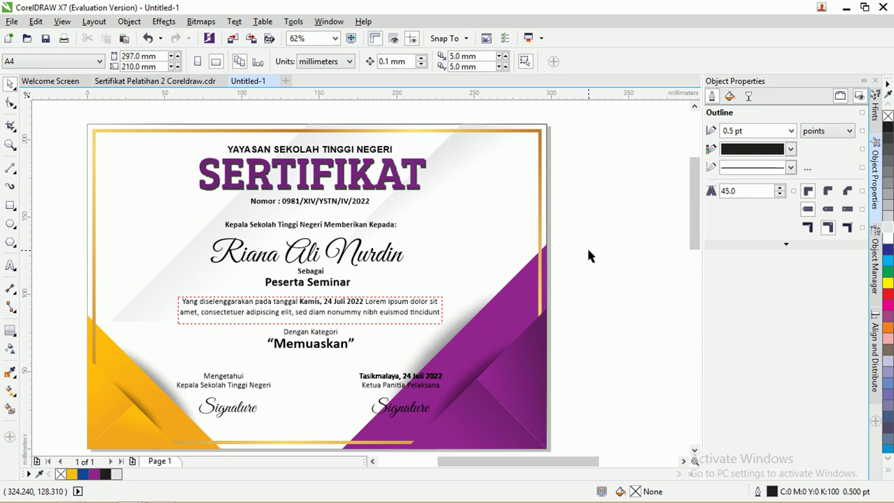
Shrink the gold and purple BEST medal below the page and move it onto the certificate over the purple corner's edge
key("F4")
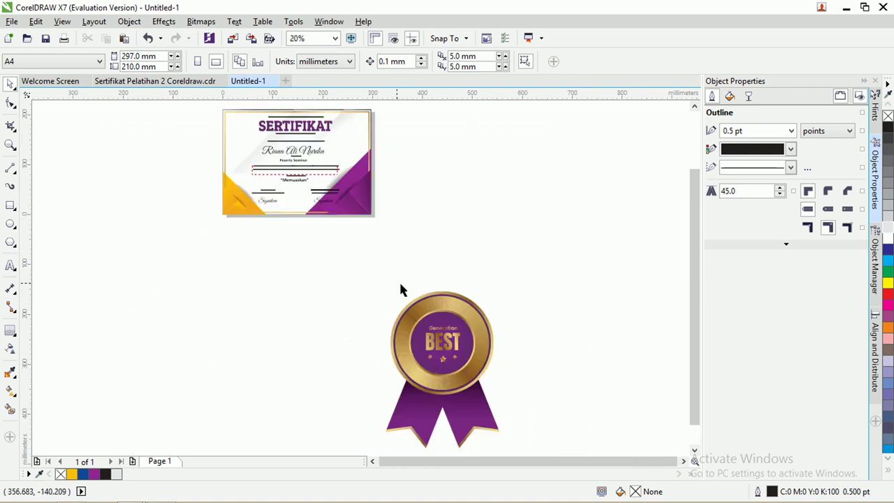
left_click_drag(368, 272, 551, 438)
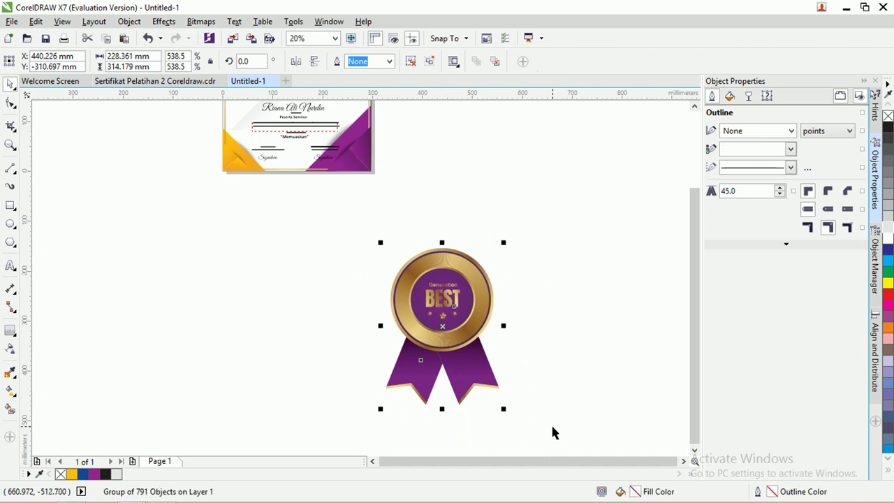
left_click_drag(505, 408, 426, 304)
left_click_drag(406, 271, 340, 120)
key("z")
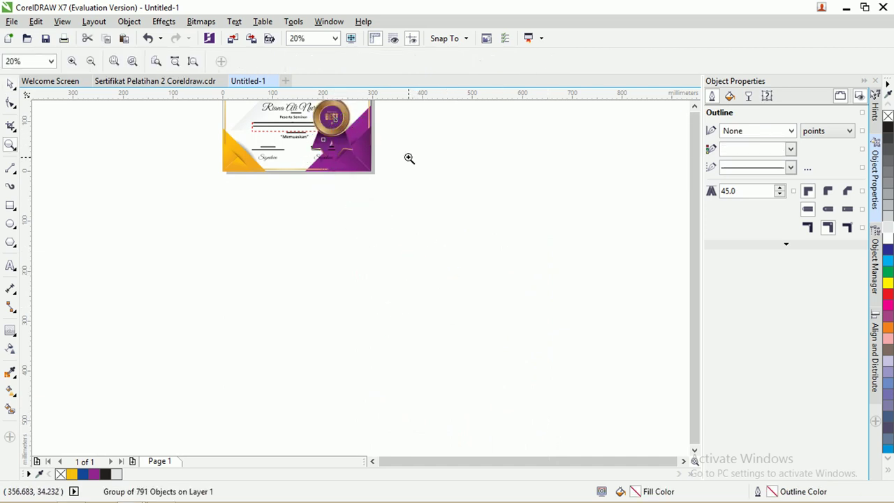
scroll(214, 132, "up", 3)
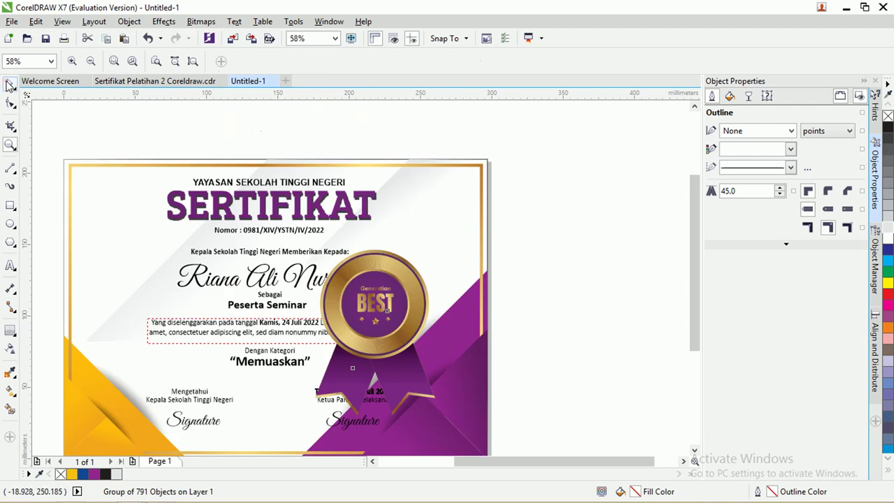
Scale the BEST medal to about 46.5 × 63.9 mm and place it right of the recipient's name, near X 242 mm, Y 118 mm
left_click(11, 83)
left_click_drag(312, 422, 361, 353)
left_click_drag(381, 316, 398, 300)
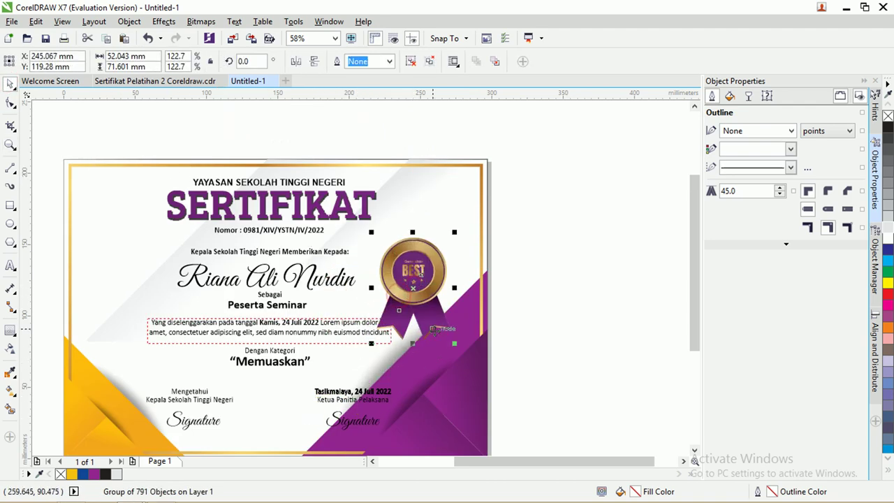
mouse_move(454, 345)
left_mouse_down()
mouse_move(441, 330)
mouse_move(447, 340)
left_mouse_up()
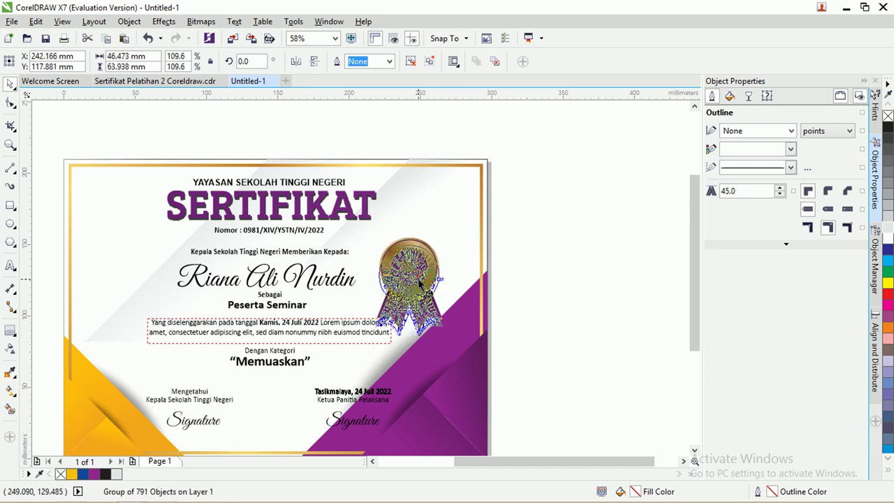
left_click(464, 314)
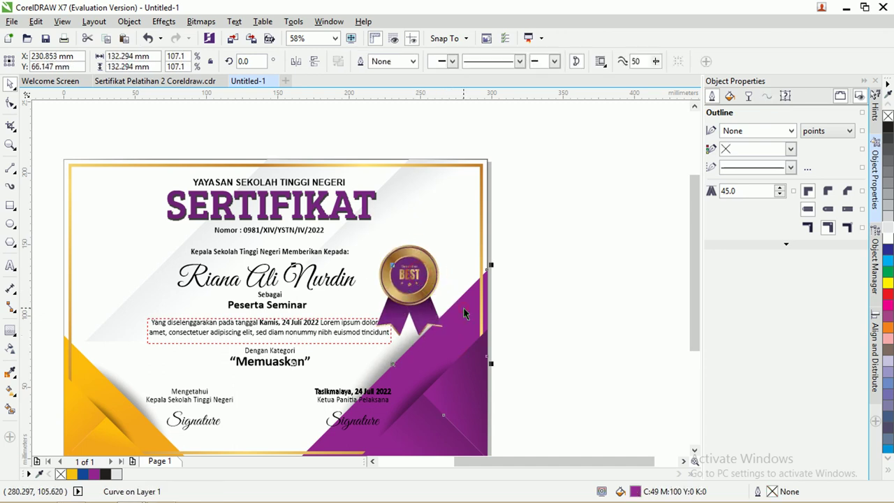
left_click(425, 375, "shift")
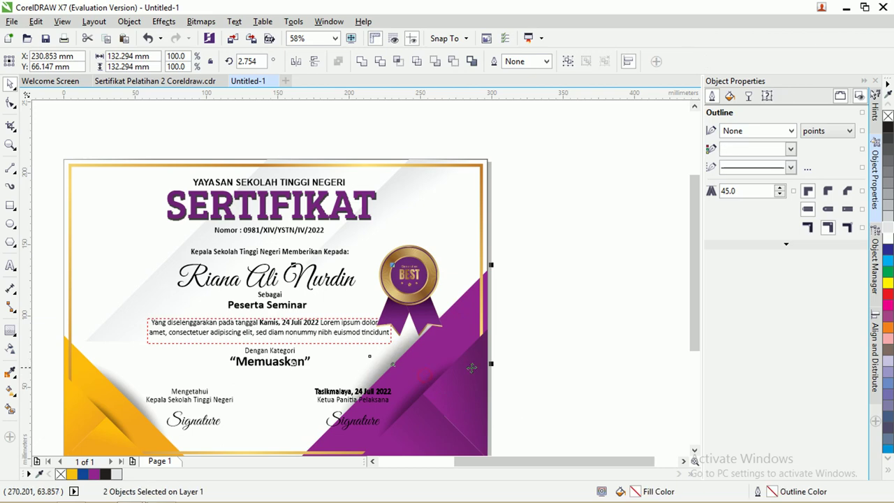
left_click(509, 363)
Scale the purple corner pieces down together to about 114.5 × 116 mm, anchored at the page's lower-right corner, leaving out the signature text
scroll(509, 363, "down", 3)
left_click_drag(561, 433, 390, 308)
scroll(441, 381, "up", 3)
left_click(434, 382, "shift")
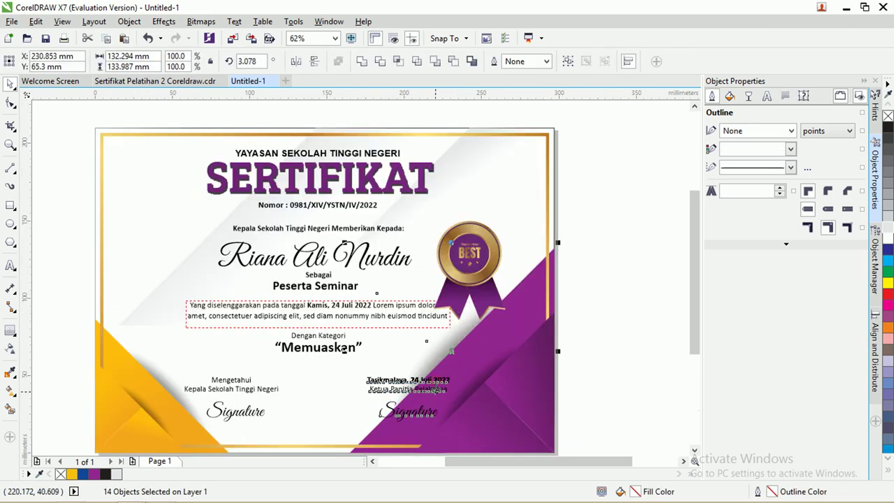
left_click(431, 389, "shift")
left_click(431, 389, "shift")
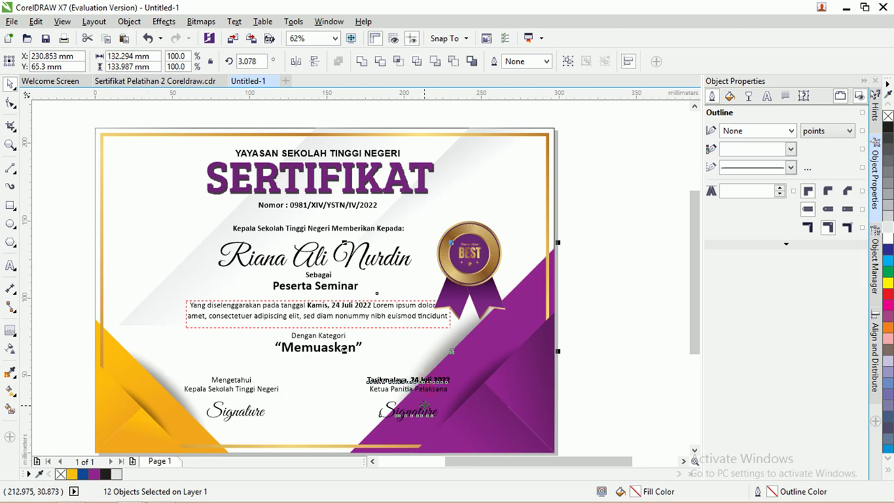
left_click(425, 413, "shift")
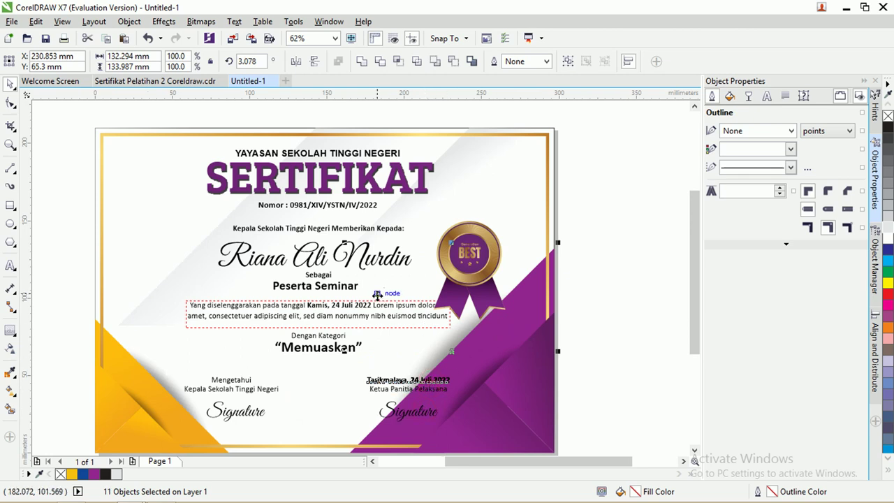
left_click(343, 242, "shift")
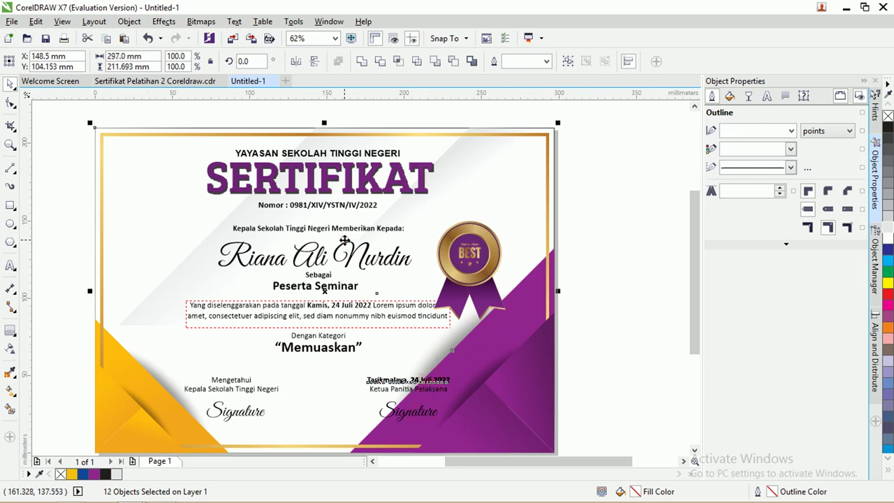
left_click(344, 241, "shift")
left_click_drag(344, 242, 372, 272)
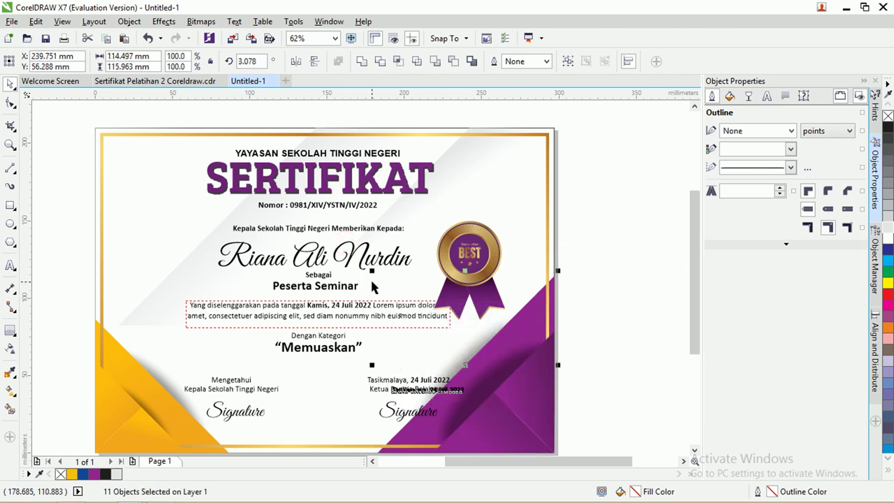
Pull a stray copy of the date line out of the committee signature block and delete it
key("Escape")
left_click(459, 391)
key("ctrl+d")
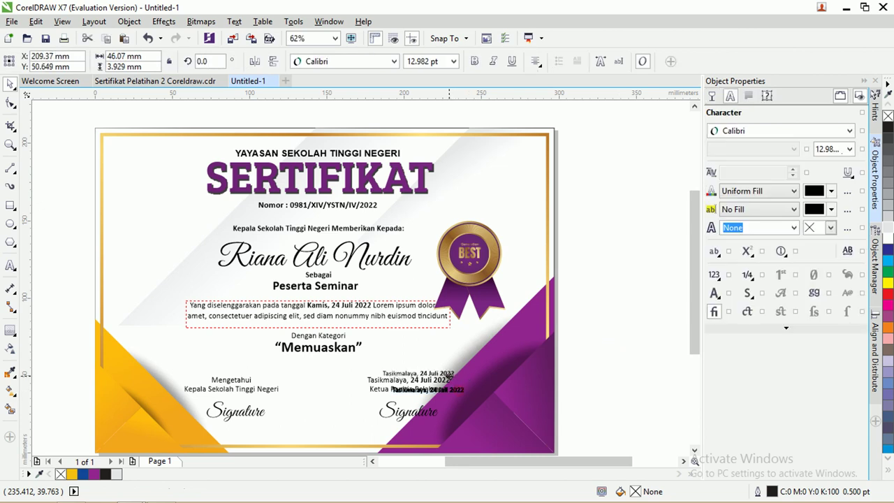
mouse_move(460, 391)
left_mouse_down()
mouse_move(435, 390)
mouse_move(446, 390)
left_mouse_up()
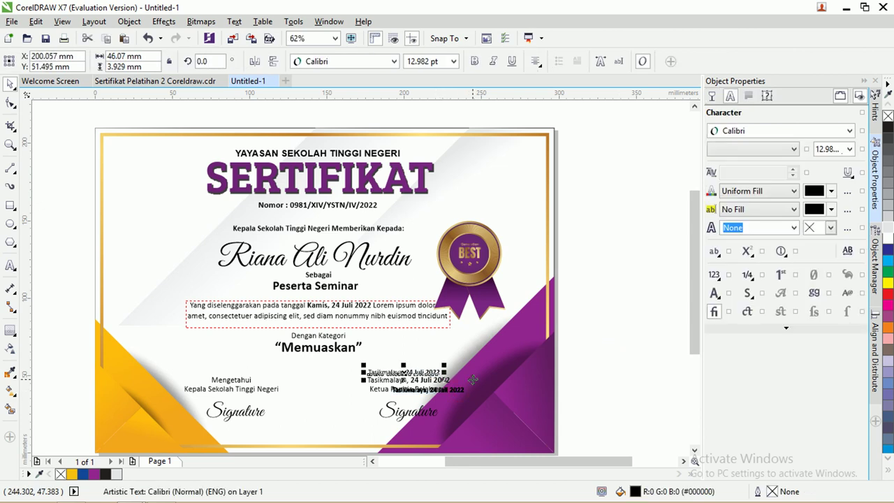
key("Escape")
Delete the remaining stacked copies of "Tasikmalaya, 24 Juli 2022", keeping only the date line above "Ketua Panitia Pelaksana"
left_click(448, 392)
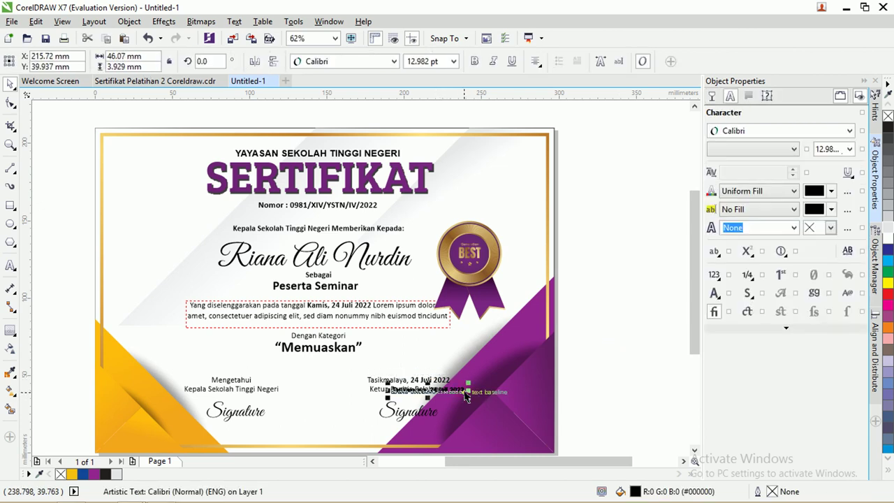
key("Escape")
left_click(464, 393)
key("Escape")
left_click(445, 391)
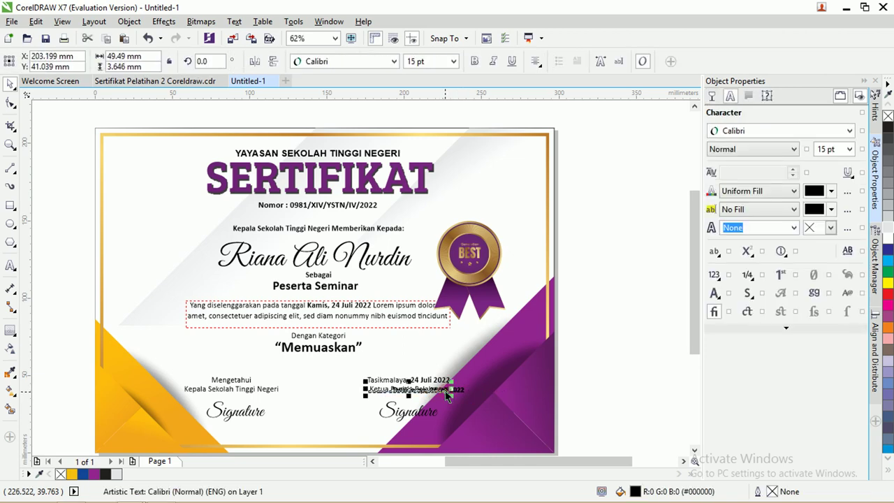
scroll(446, 392, "up", 4)
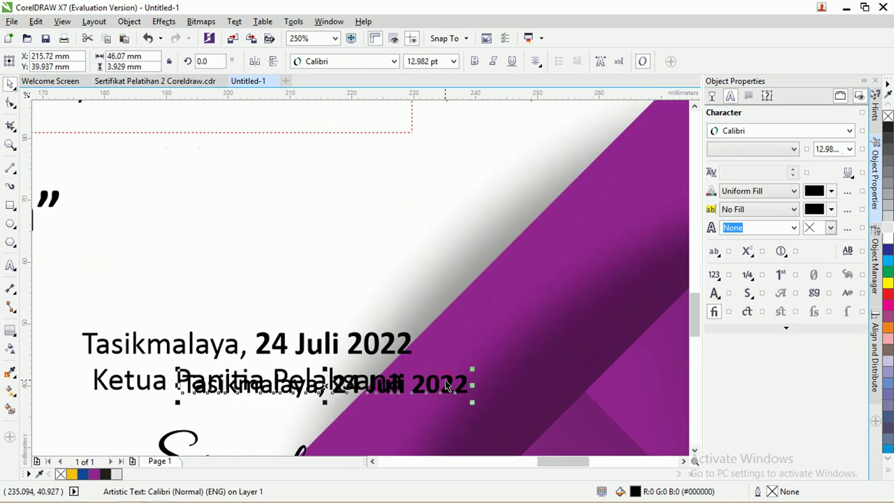
key("Escape")
left_click(445, 380)
key("Escape")
left_click(446, 379)
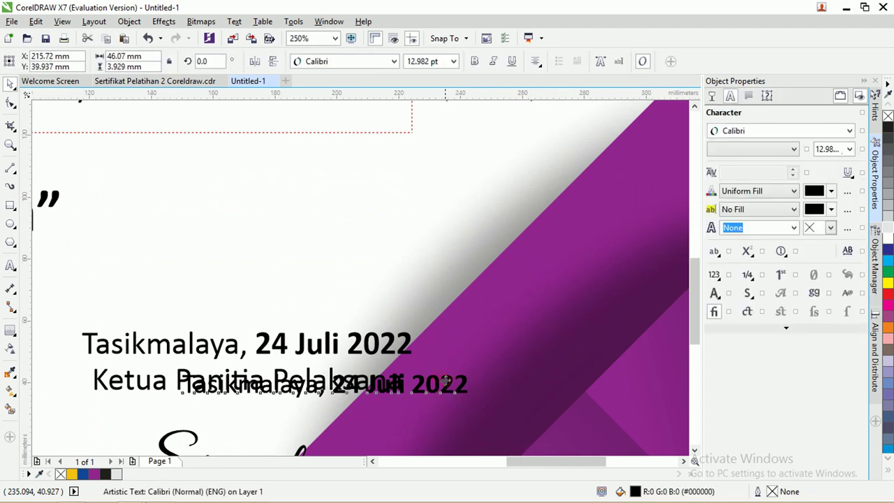
scroll(446, 380, "down", 4)
key("Escape")
left_click_drag(556, 393, 372, 374)
key("Escape")
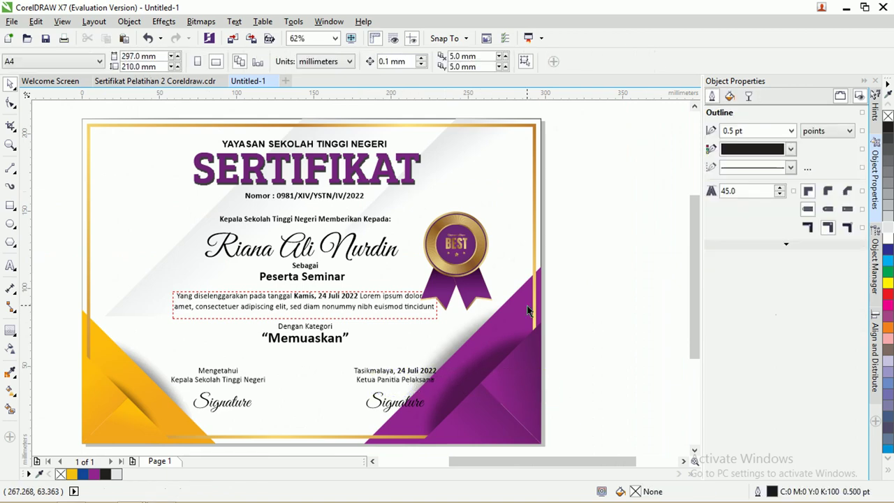
Shift the medal right to about X 252 mm and scale the yellow corner pieces to about 68.7 × 68.7 mm from the page corner
left_click_drag(460, 231, 468, 242)
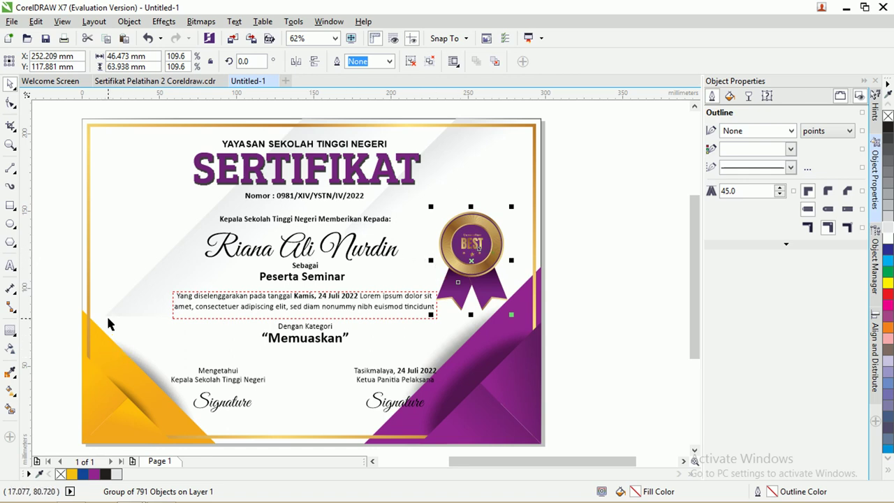
left_click_drag(69, 312, 234, 413)
left_click_drag(219, 261, 192, 288)
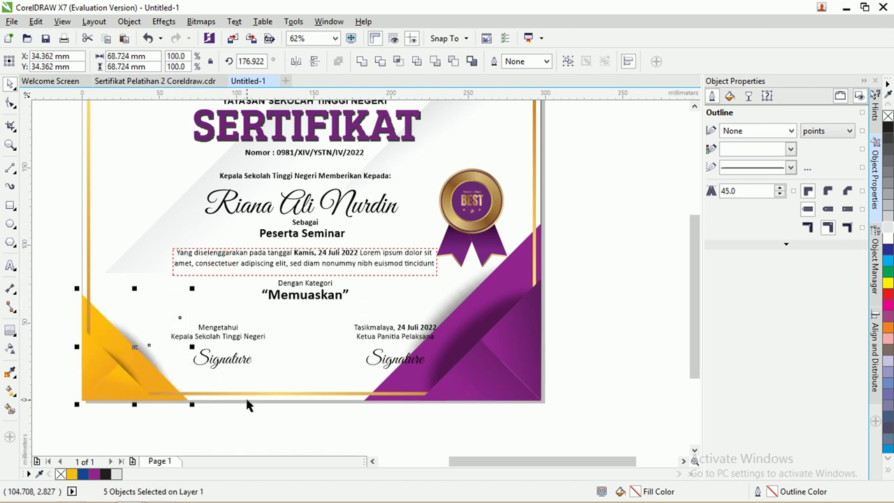
left_click(591, 349)
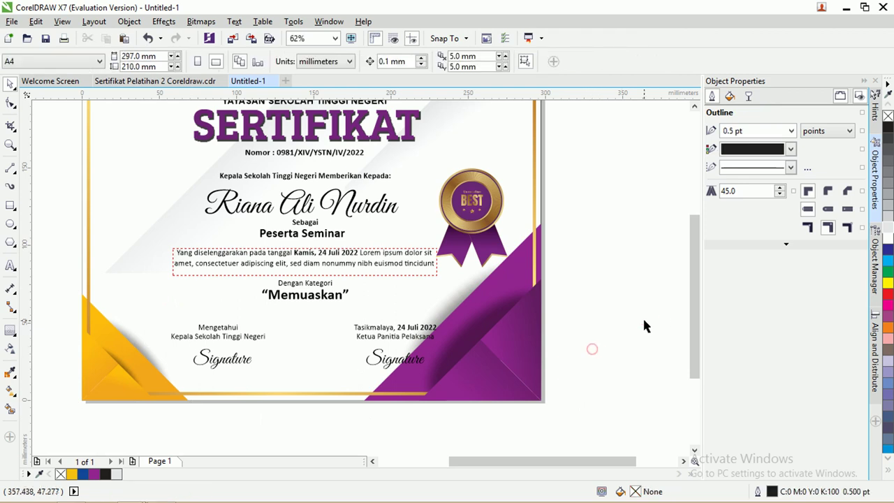
Move the medal slightly up and right, centring it near X 253.9 mm and Y 124.2 mm, and deselect it
left_click_drag(612, 272, 474, 181)
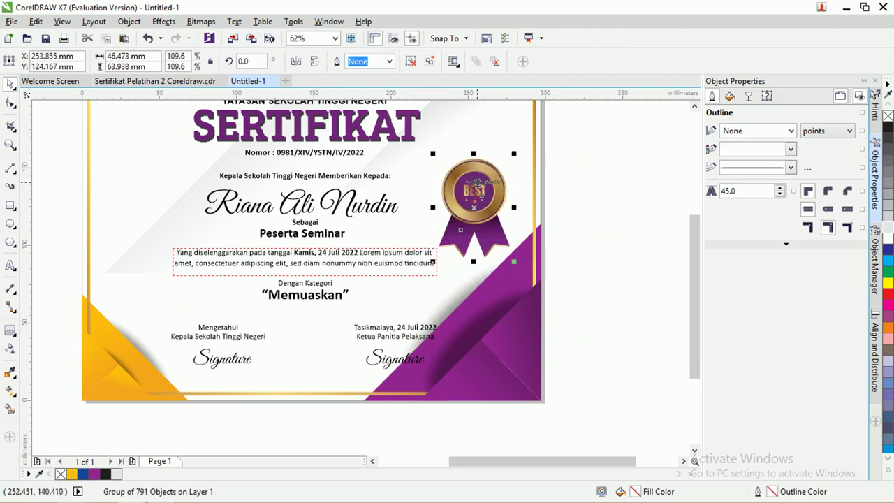
left_click_drag(695, 265, 702, 244)
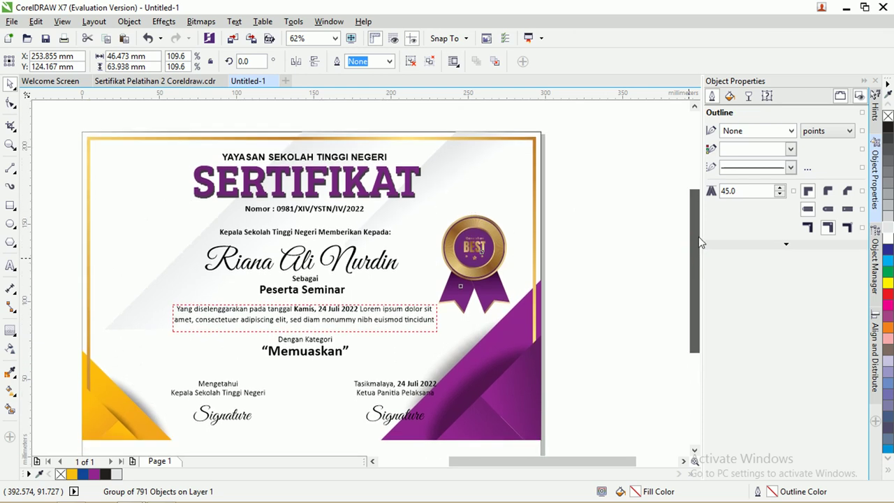
scroll(519, 254, "up", 1)
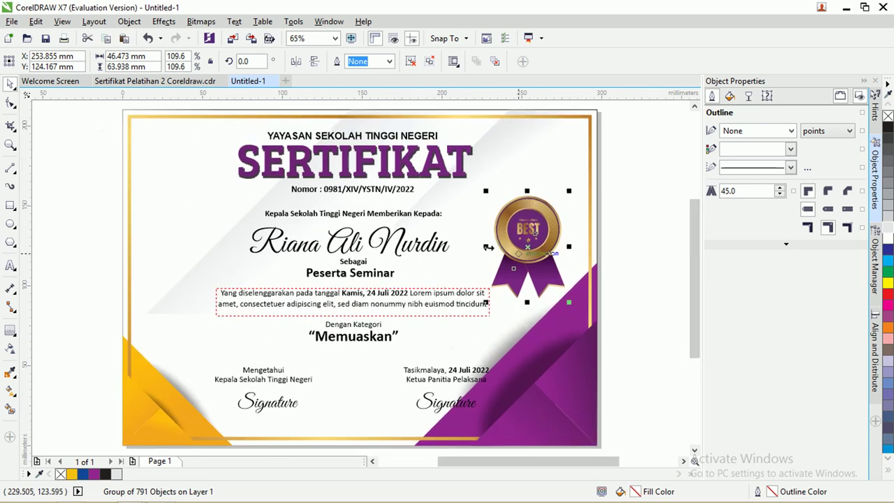
left_click(623, 238)
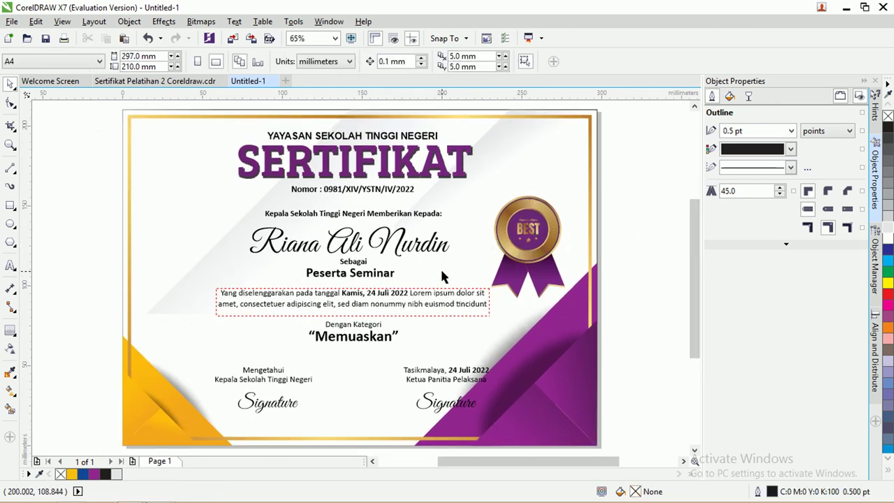